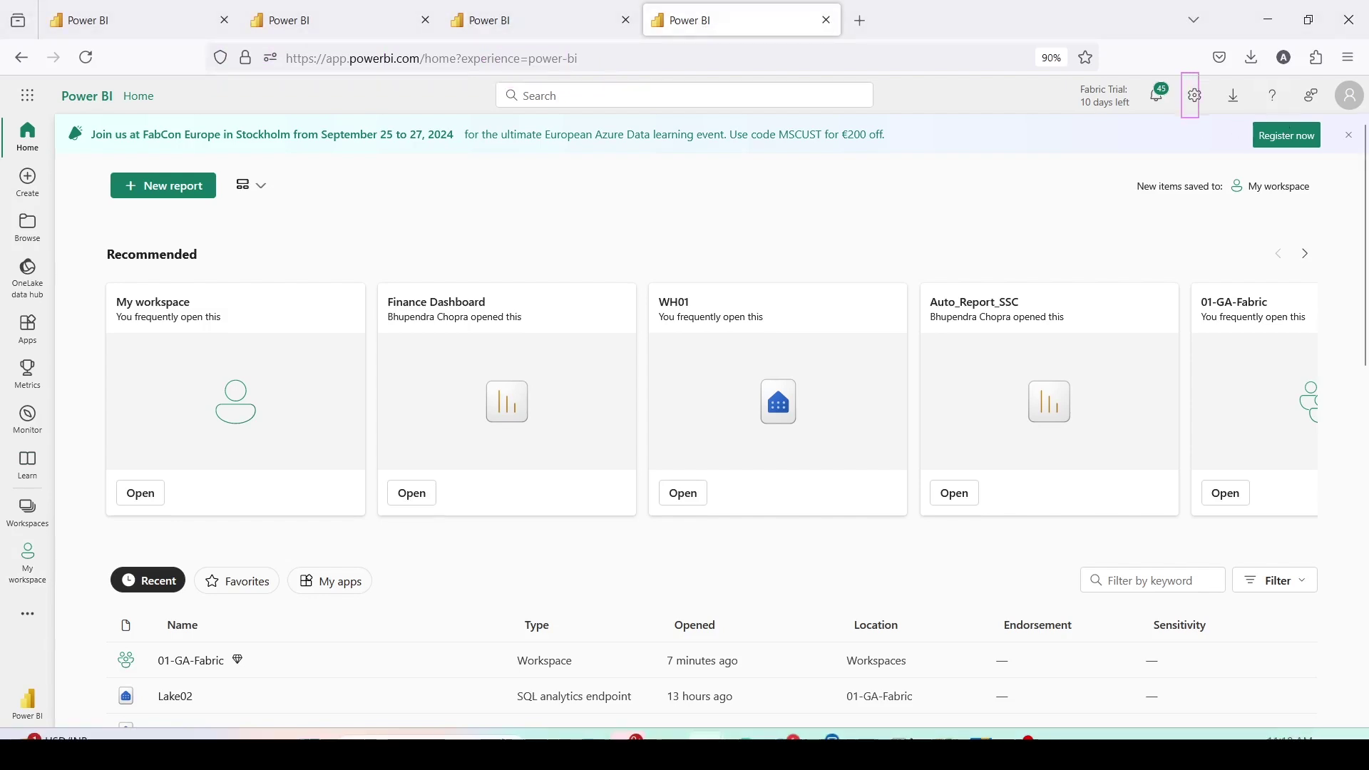
- Open the Power BI Admin portal's tenant settings
click(1195, 96)
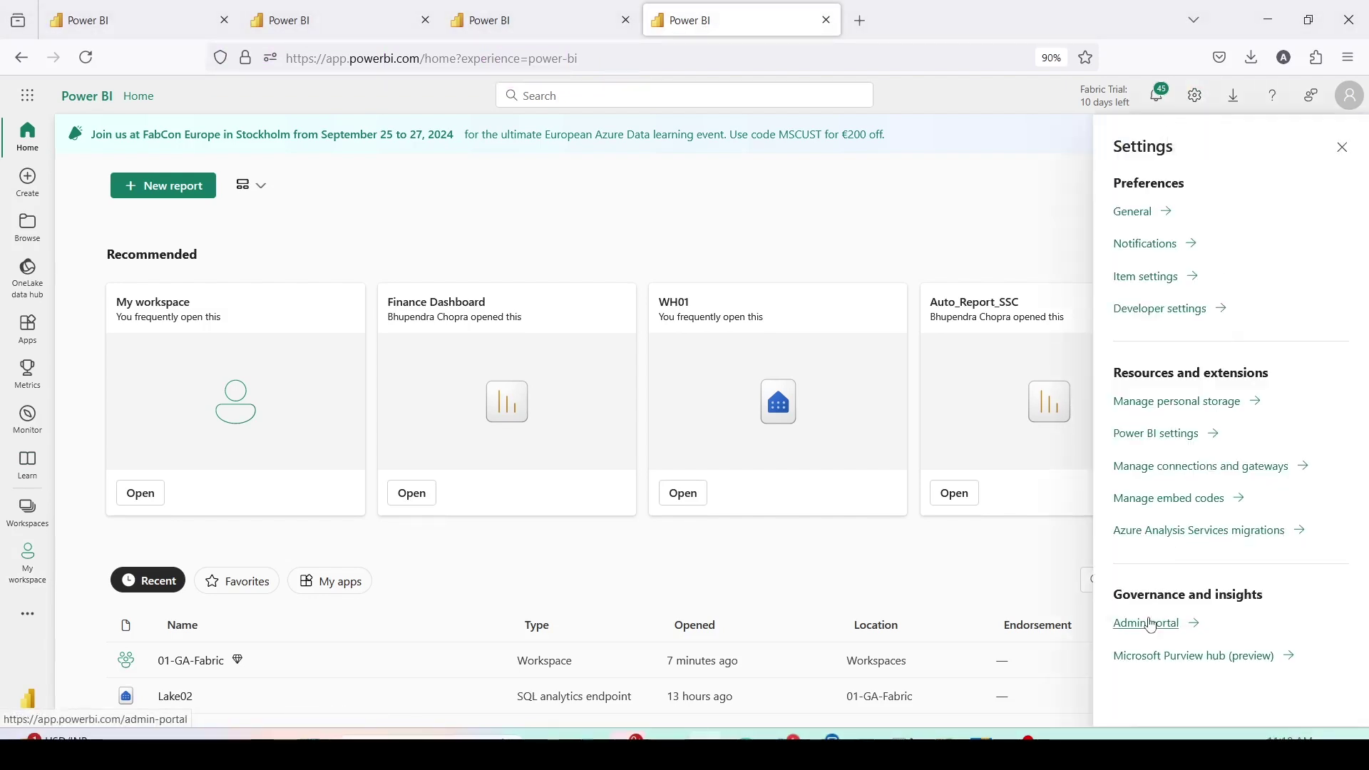
click(1150, 625)
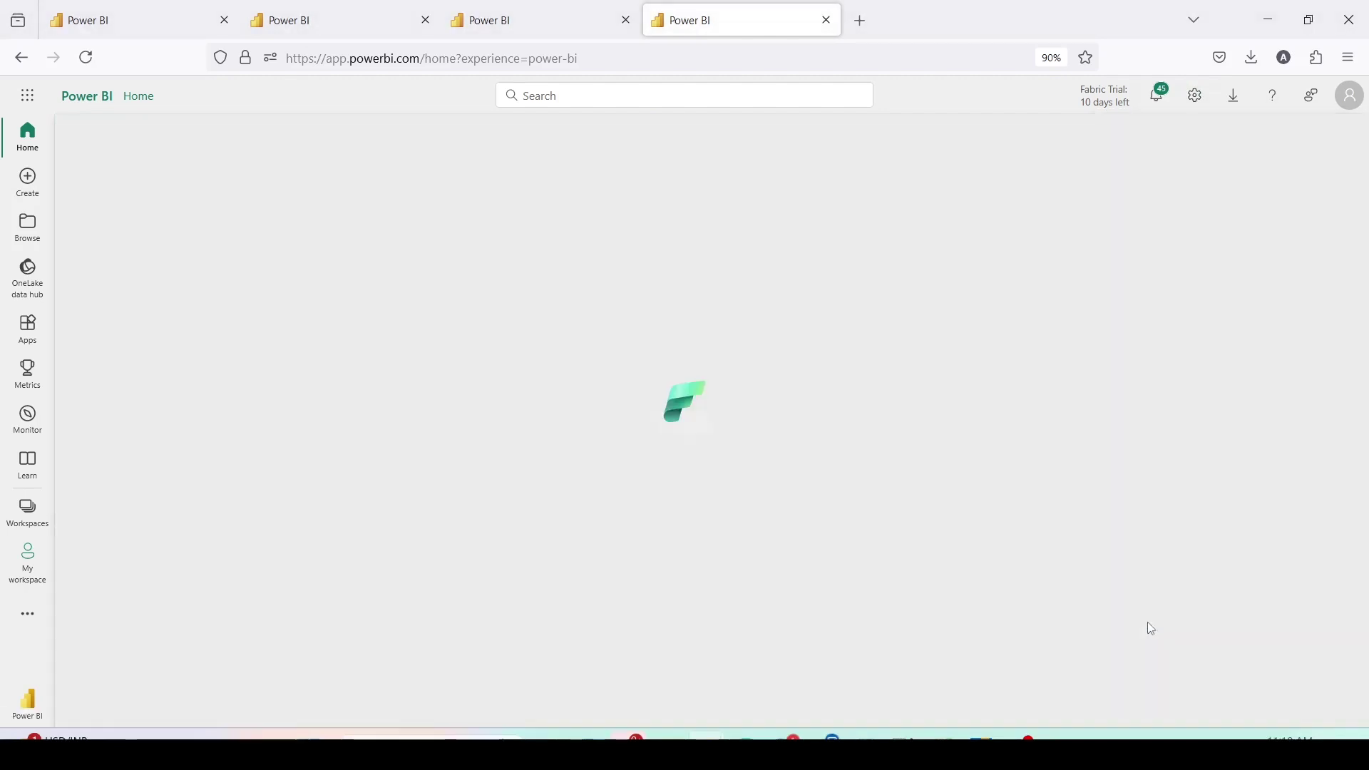
scroll(642, 356, down, 15)
scroll(741, 317, down, 10)
- Find the XMLA endpoints tenant setting, confirm it's enabled organization-wide, then go to Capacity settings
key(ctrl+f)
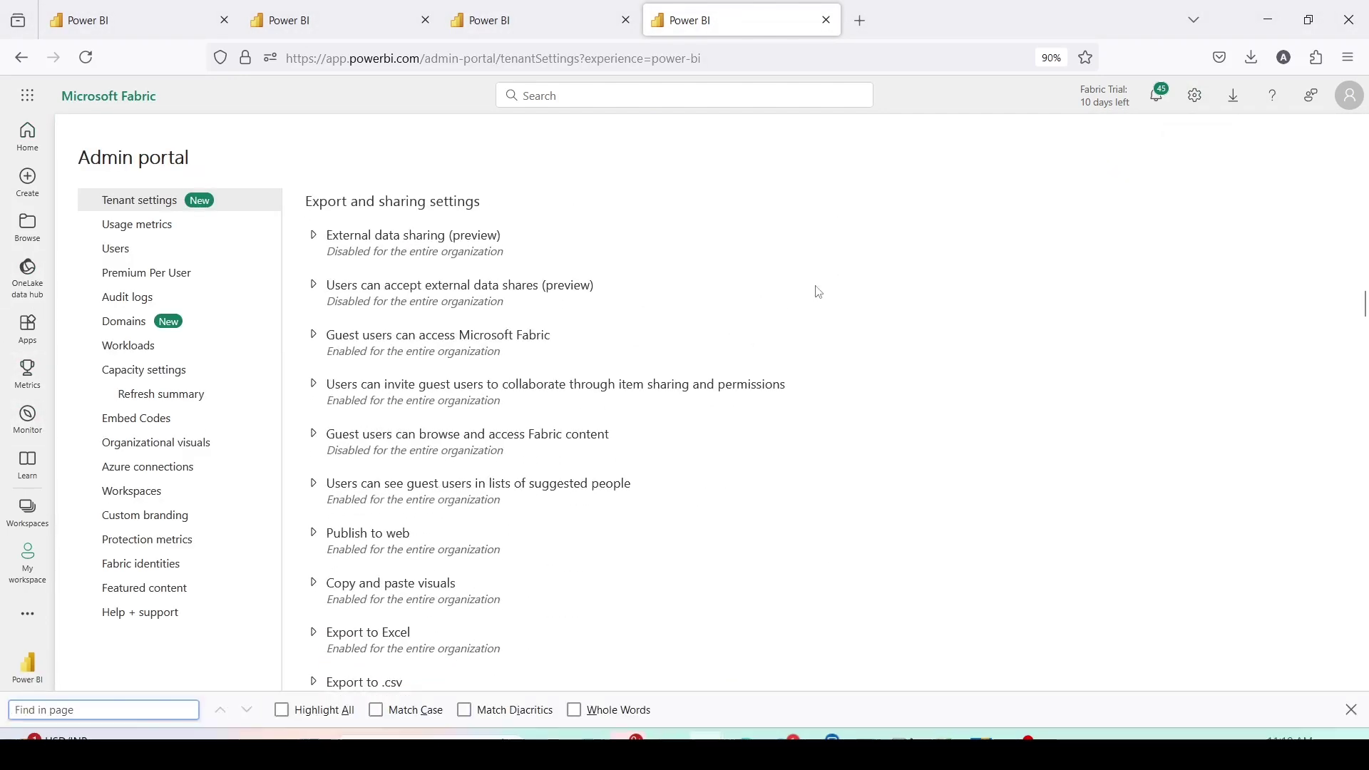
text(XMLA)
click(313, 440)
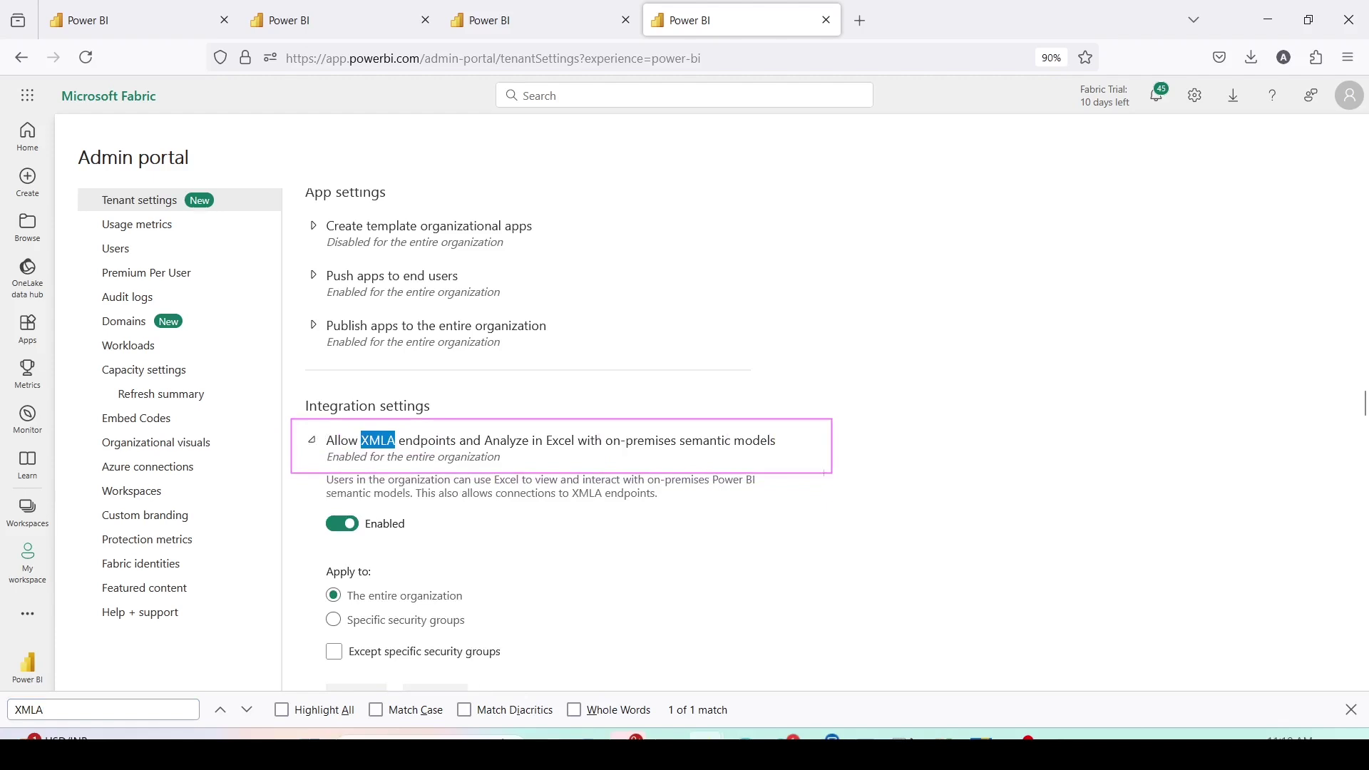
scroll(564, 494, down, 6)
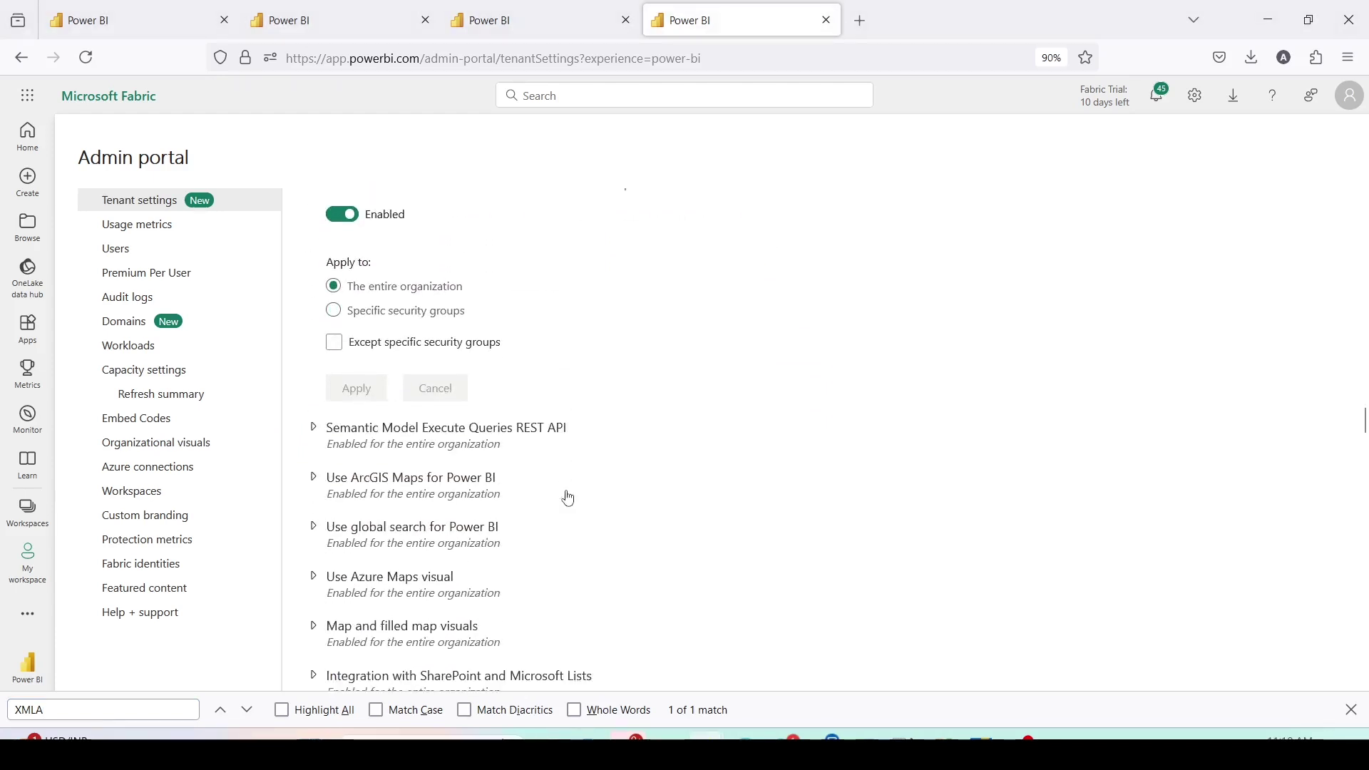
click(247, 716)
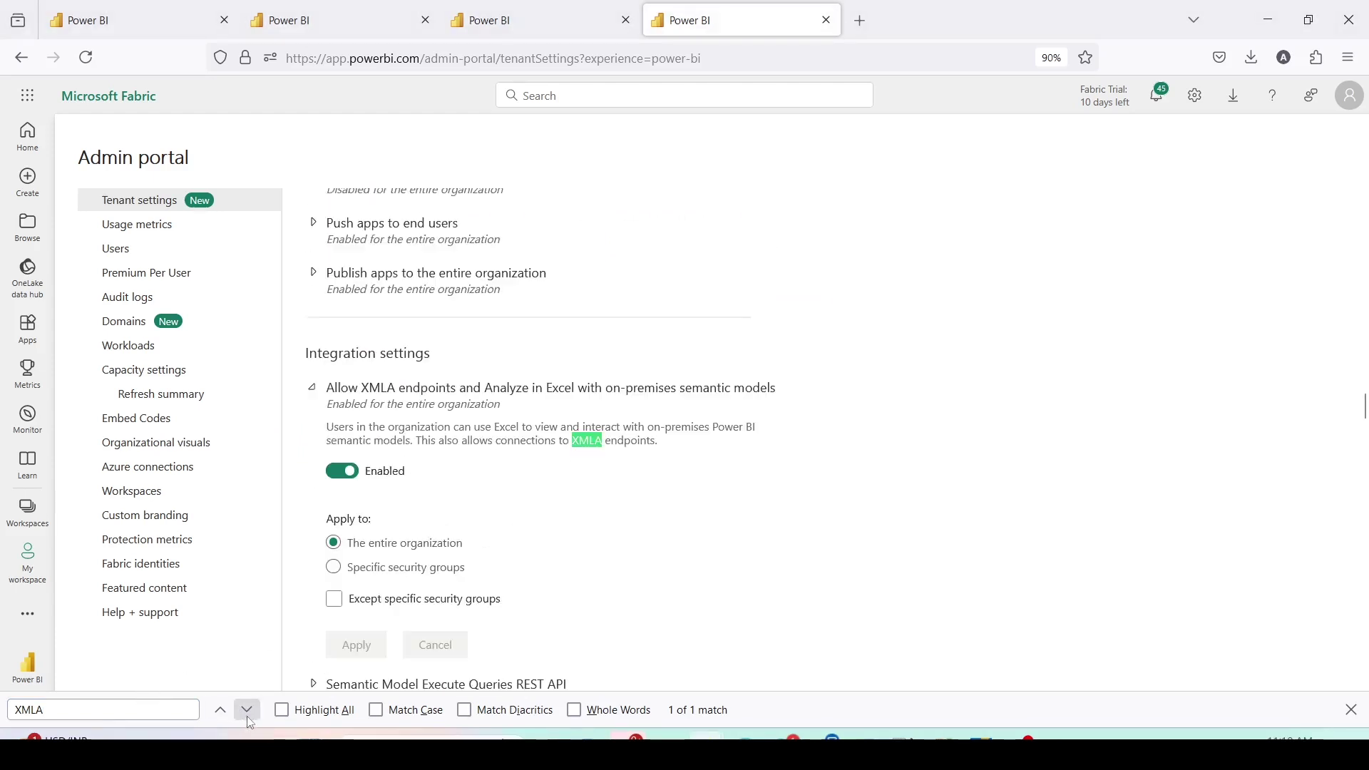
click(248, 710)
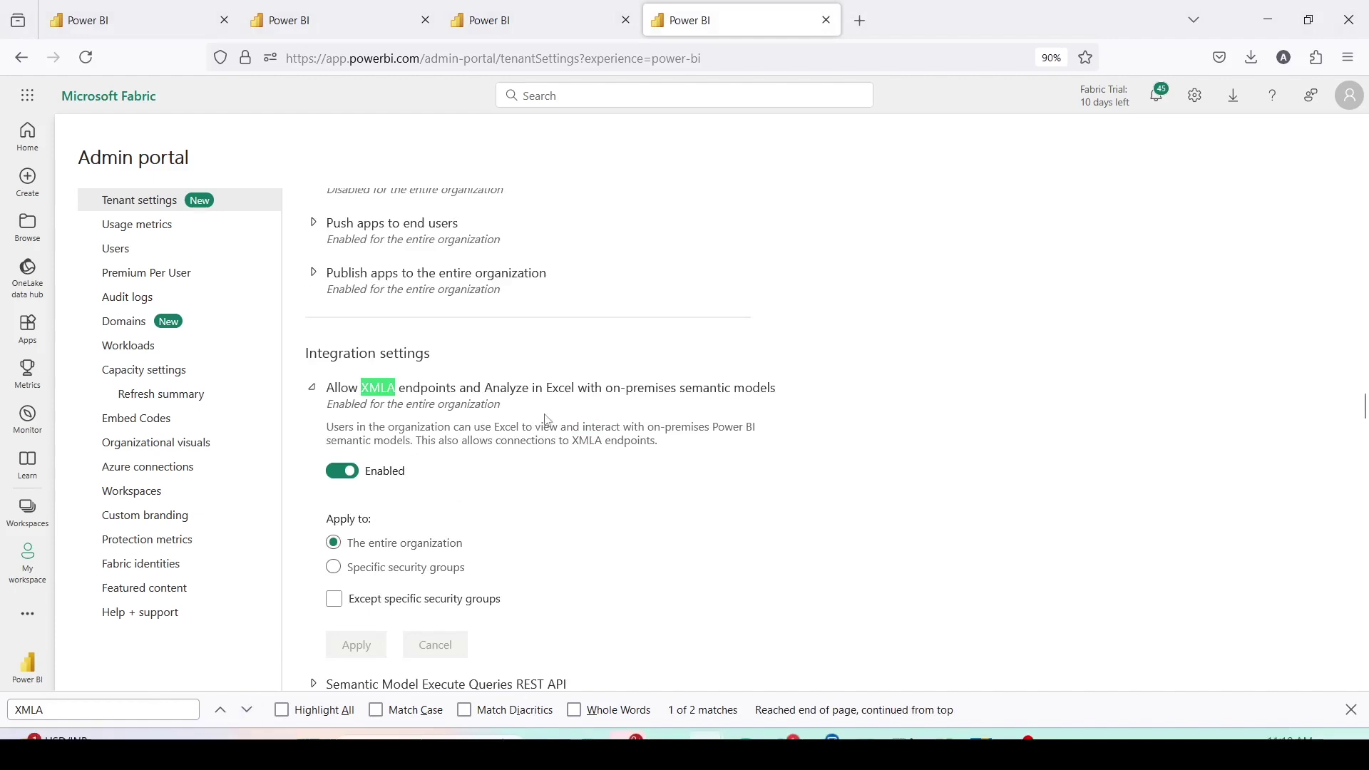
click(1011, 345)
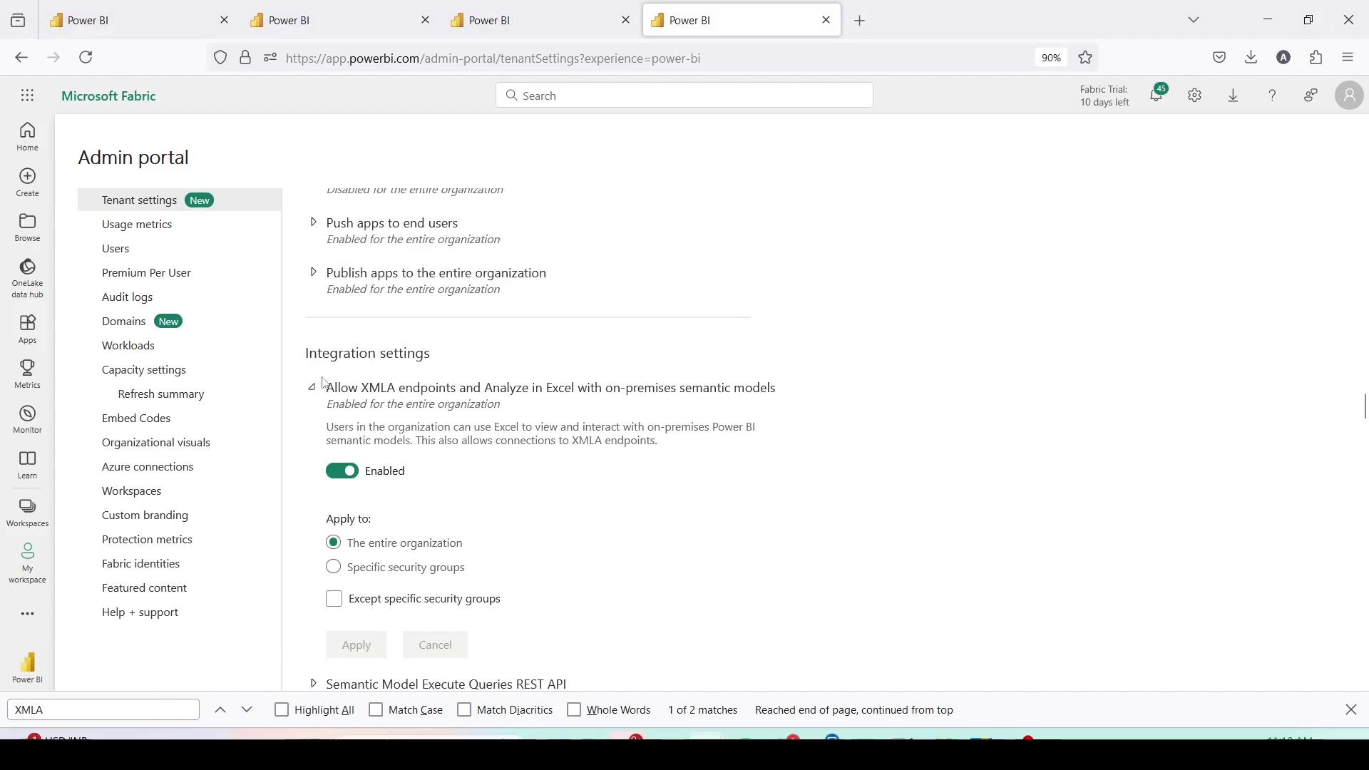
click(148, 372)
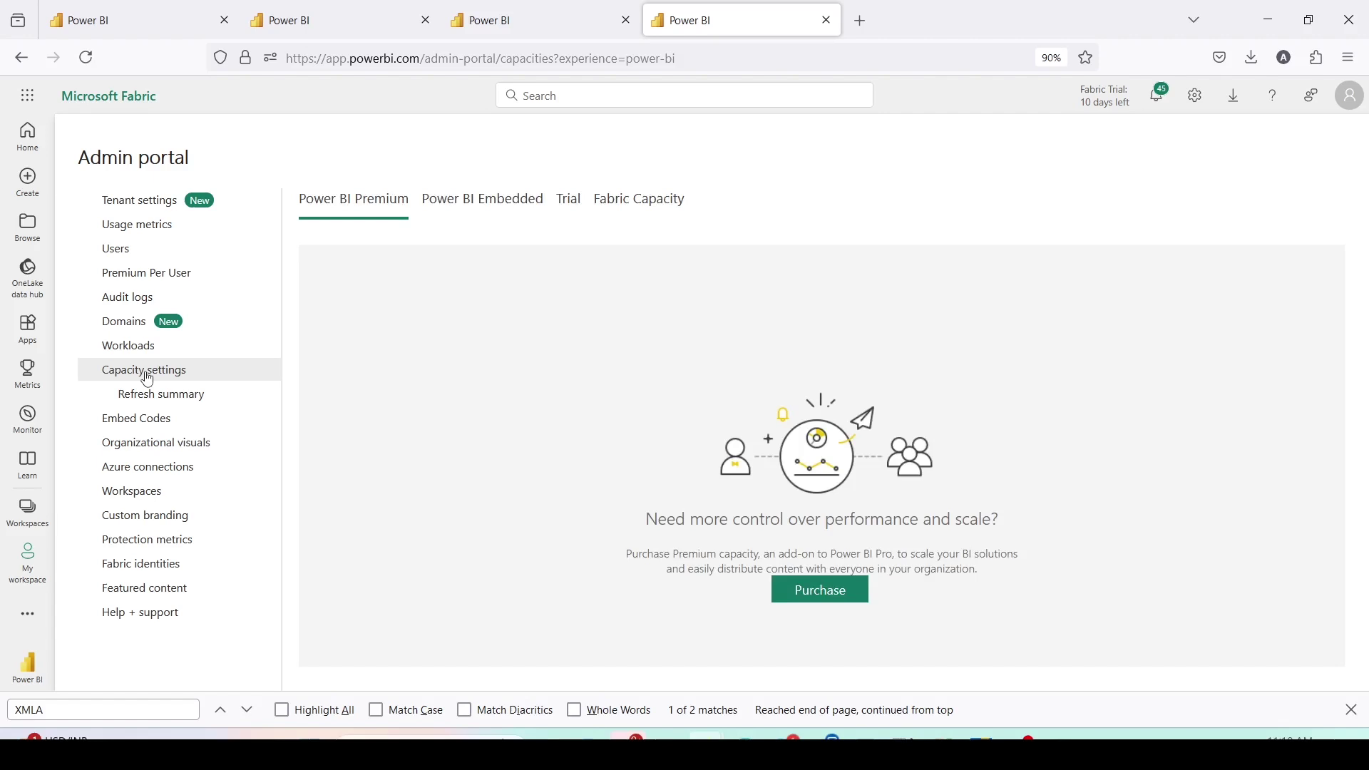
- In the trial capacity's Power BI workloads, confirm XMLA Endpoint is Read Write, then return Home
click(657, 200)
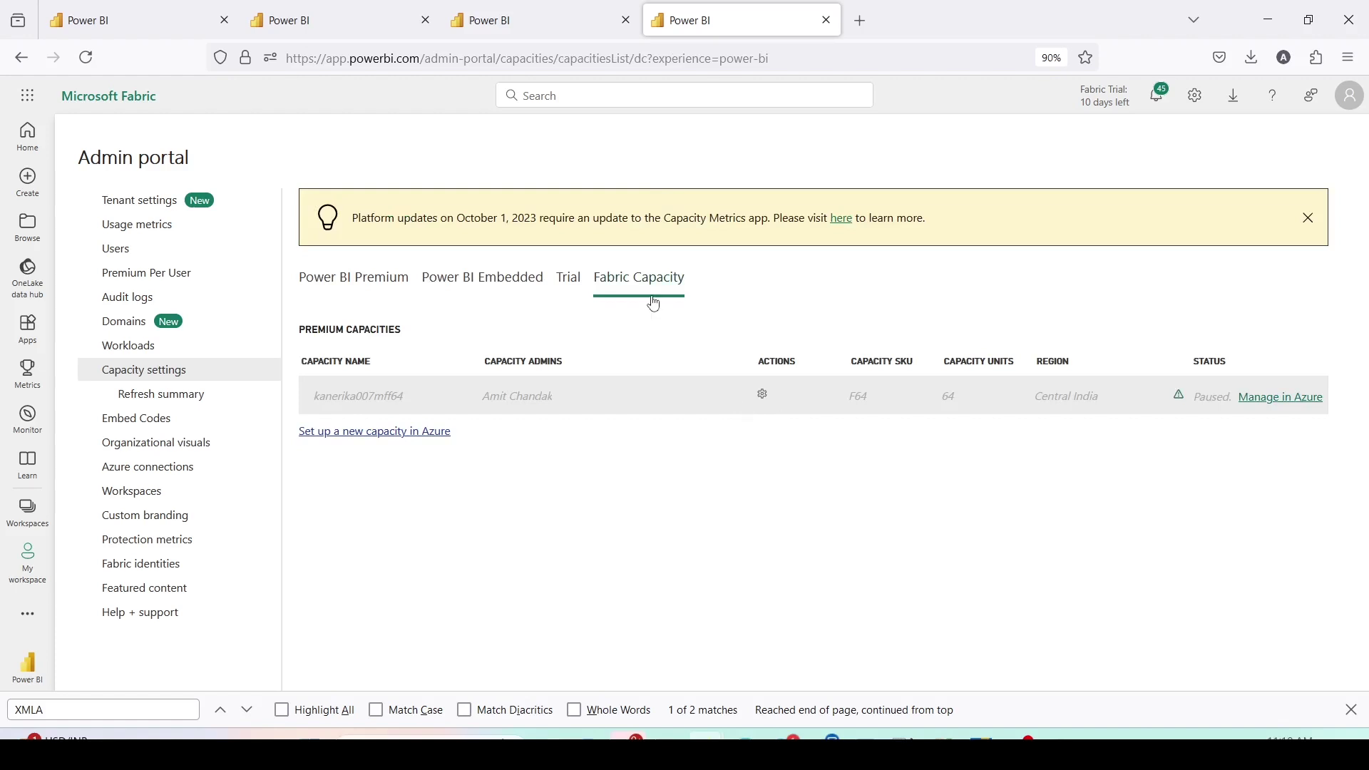
click(567, 278)
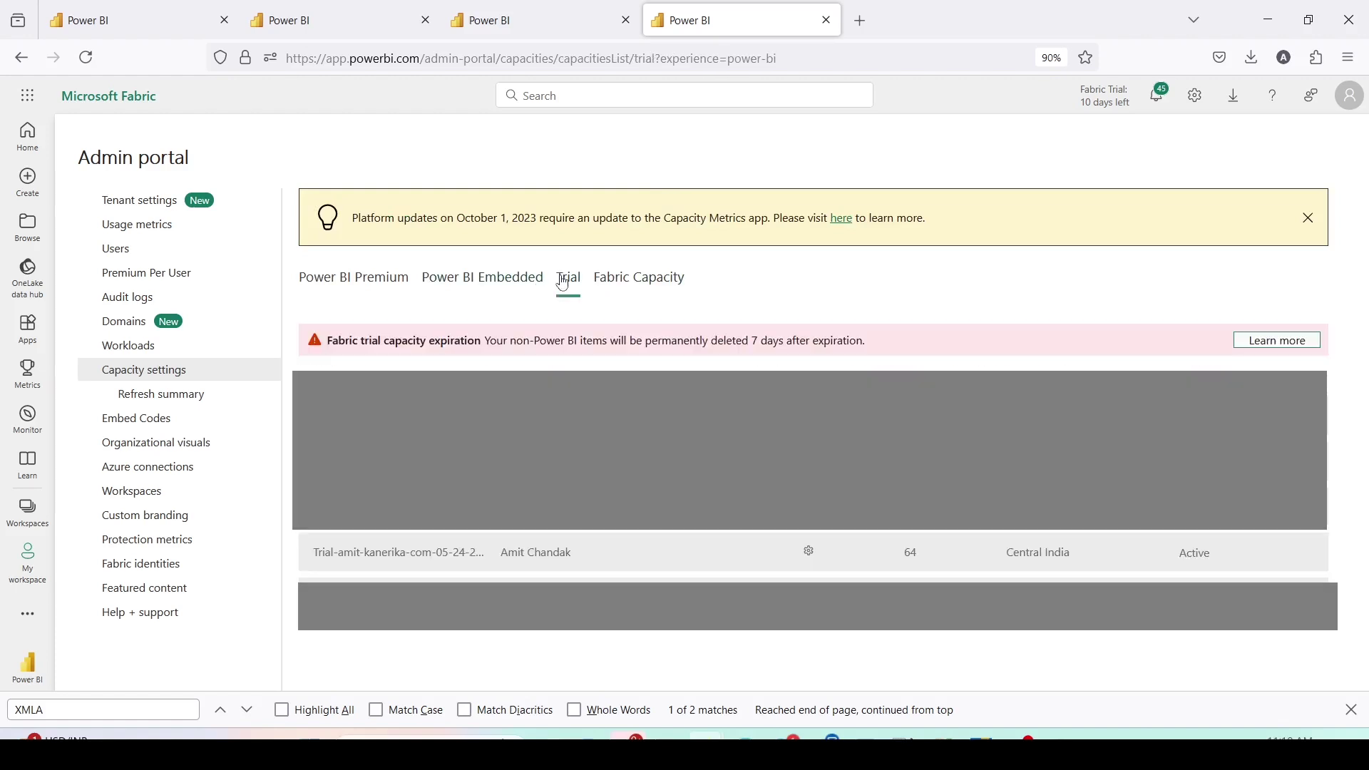
click(373, 554)
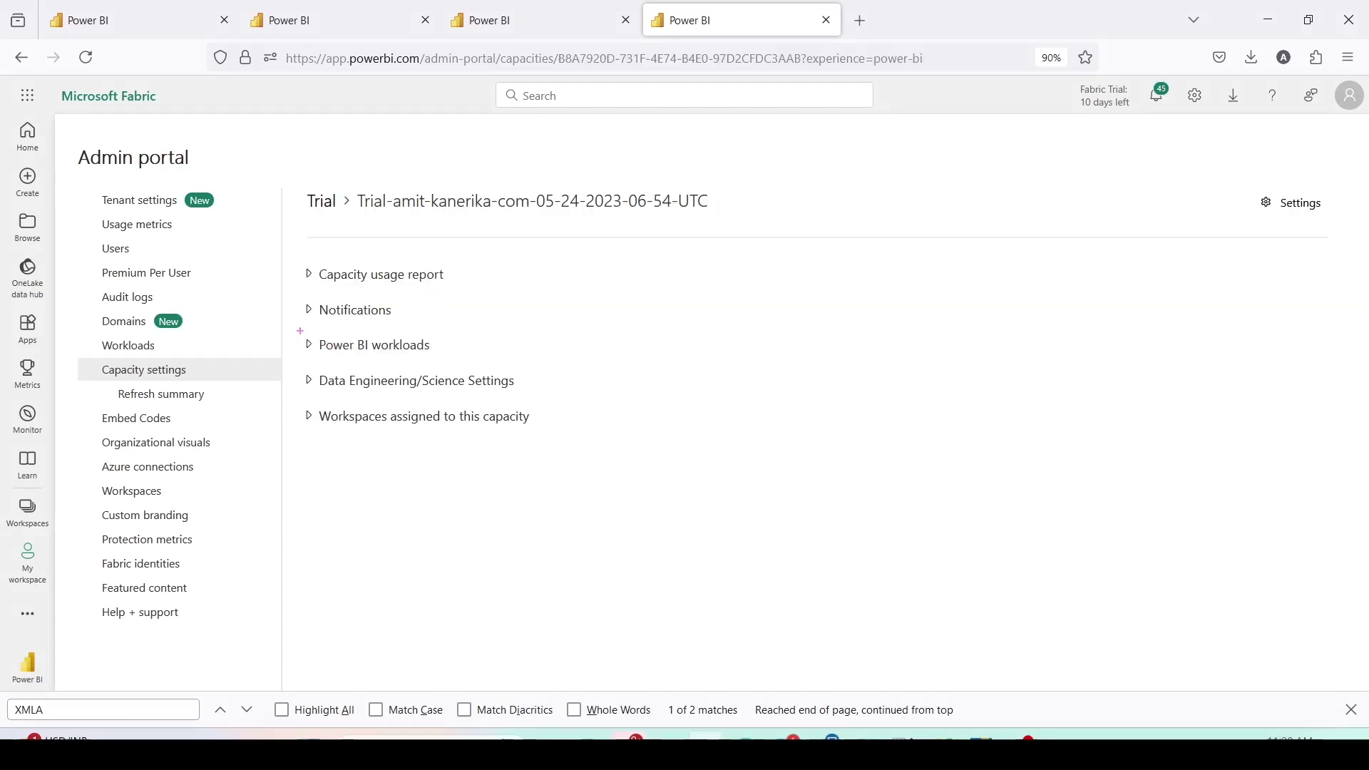
click(374, 344)
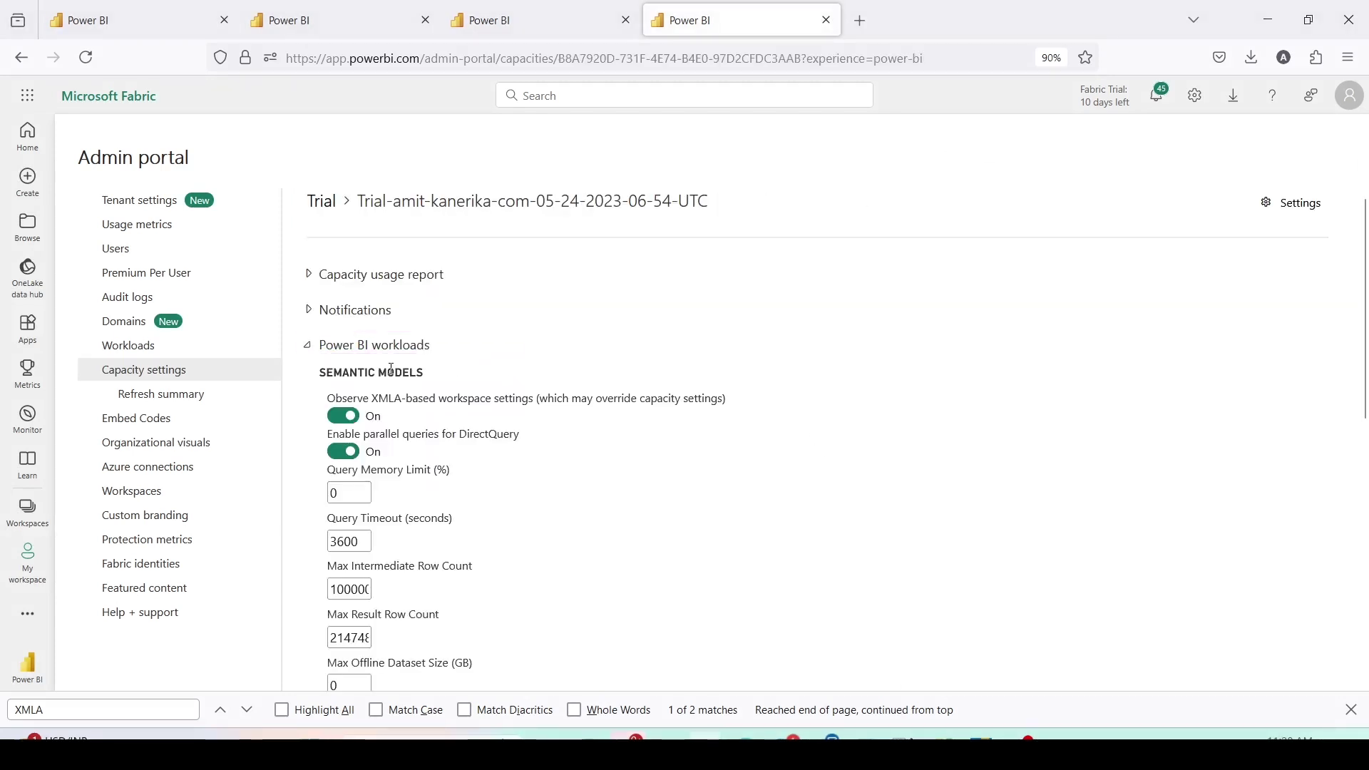
scroll(408, 396, down, 8)
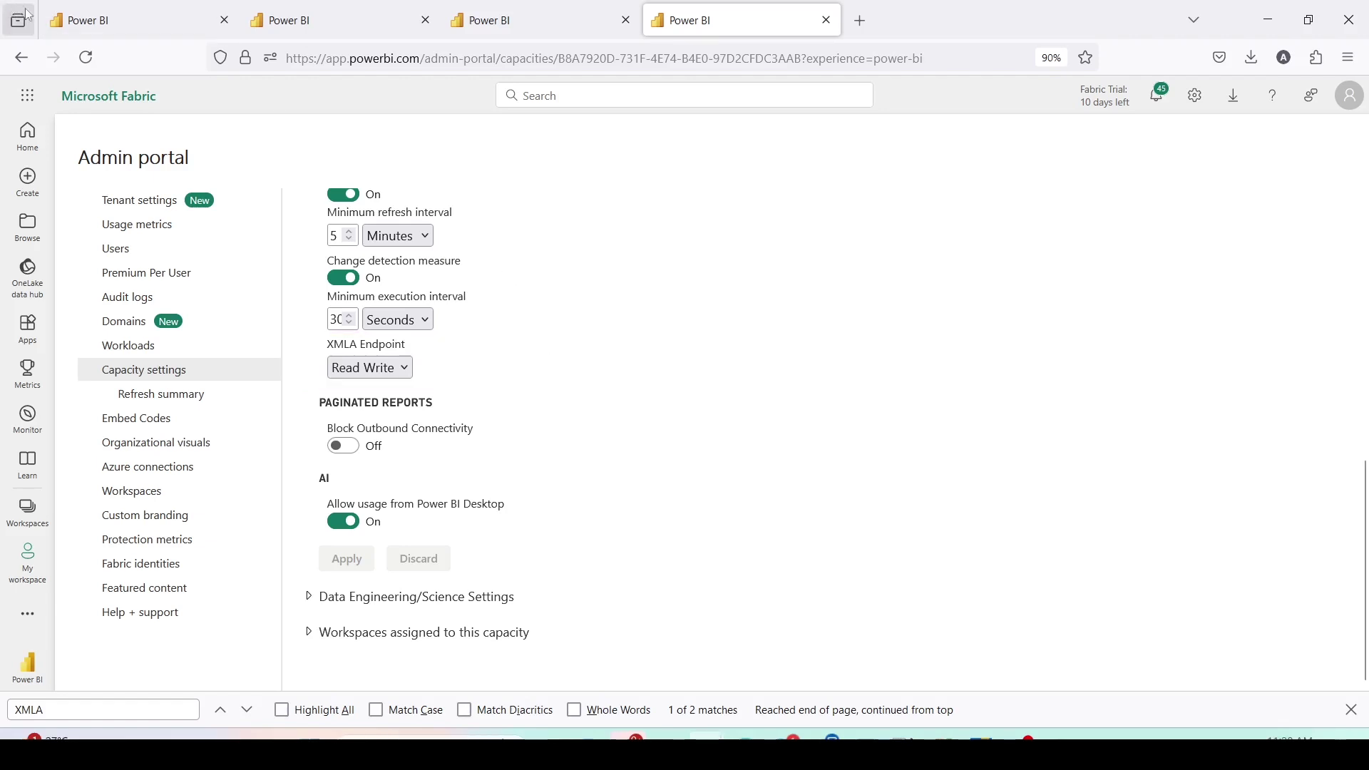
click(114, 20)
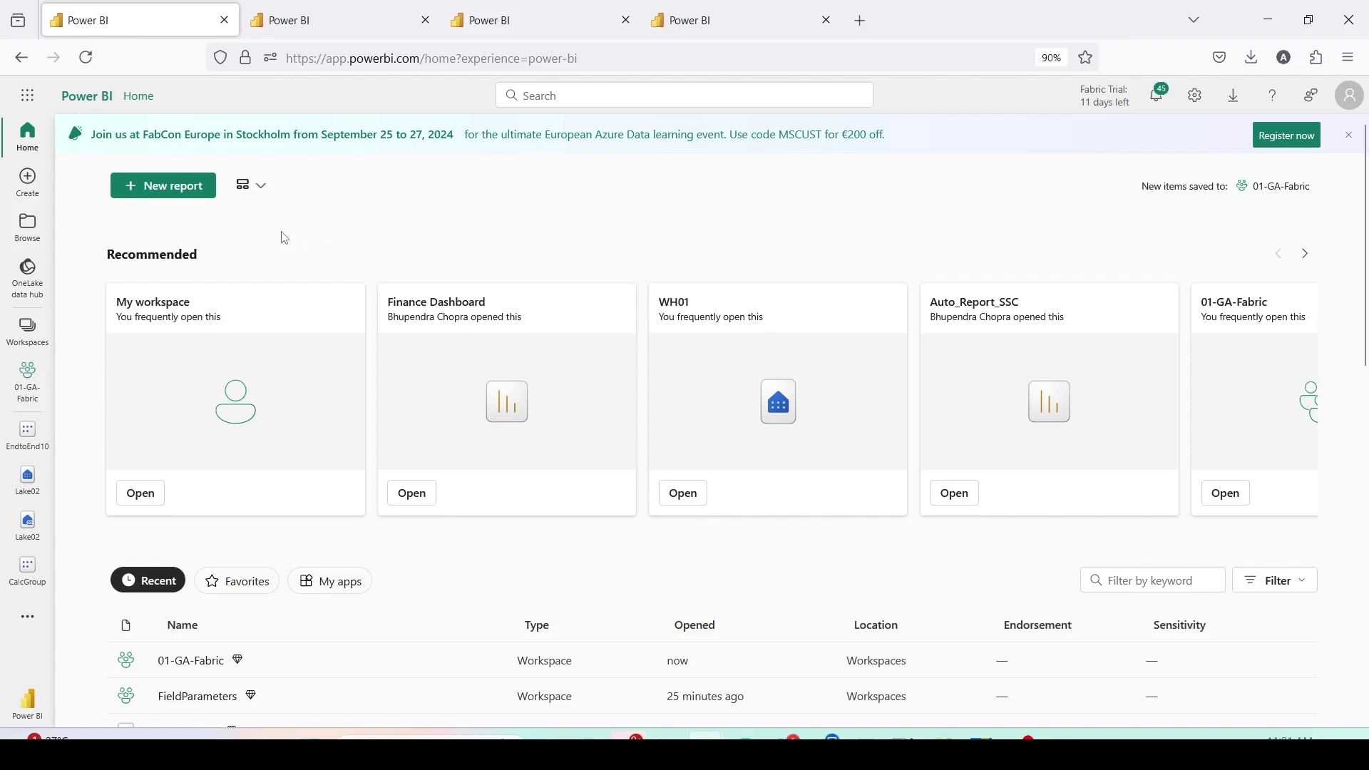
- Go to the 01-GA-Fabric workspace and open the CalcGroup semantic model's details page
click(17, 332)
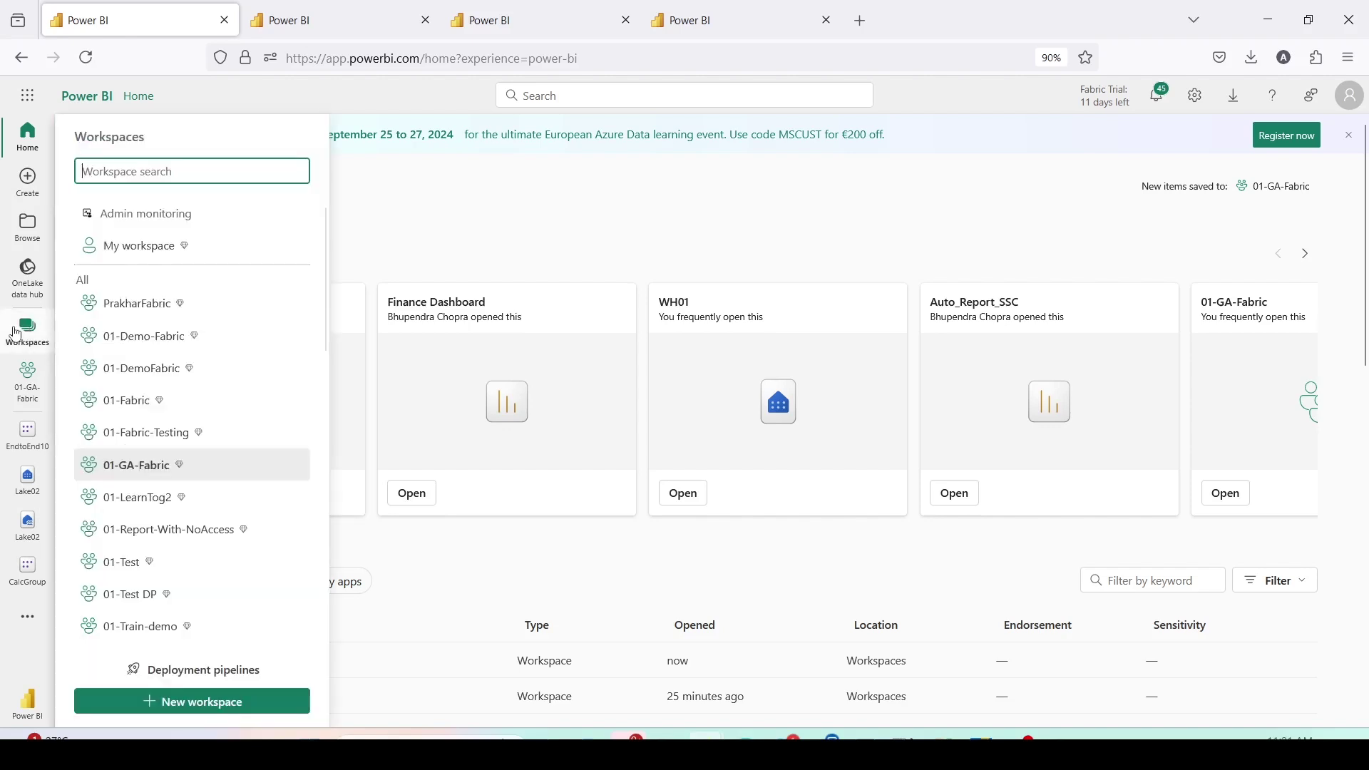
drag(68, 417, 214, 481)
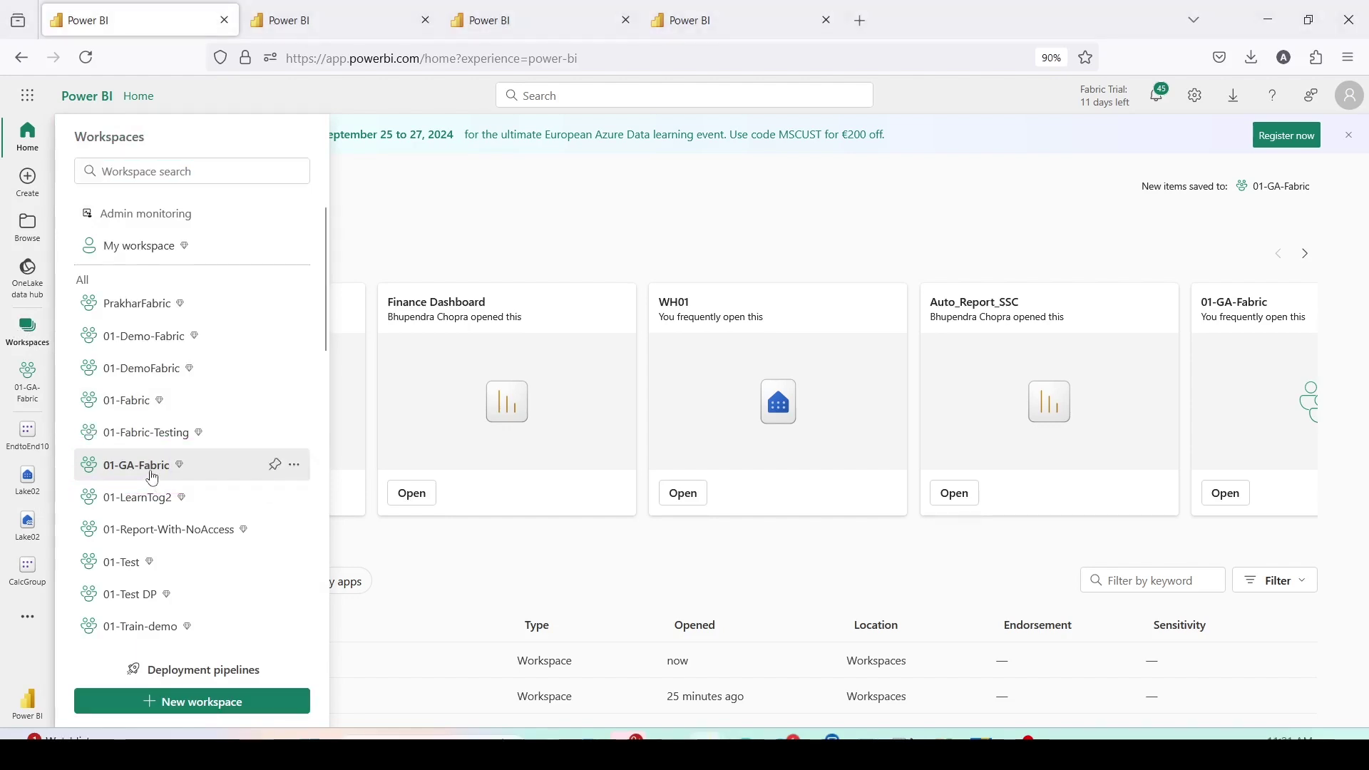
click(153, 479)
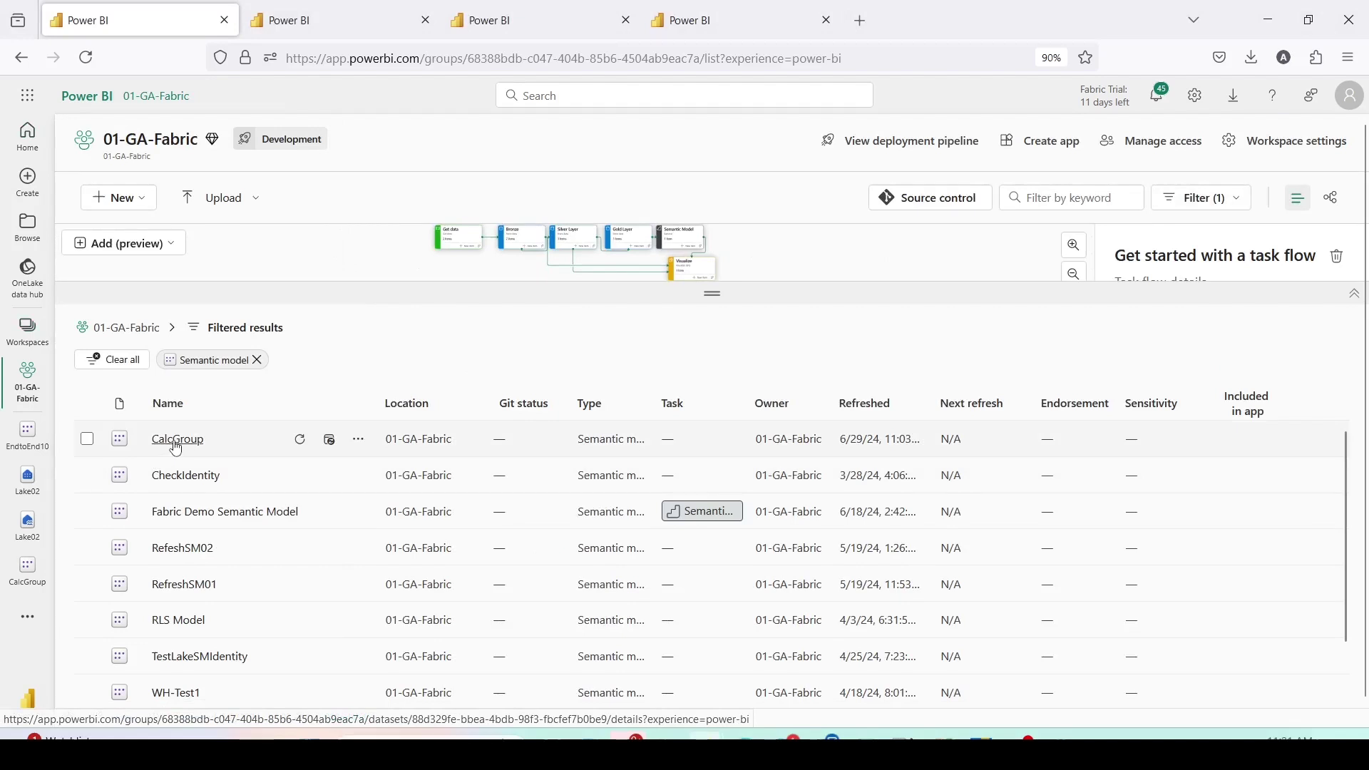
drag(101, 418, 253, 456)
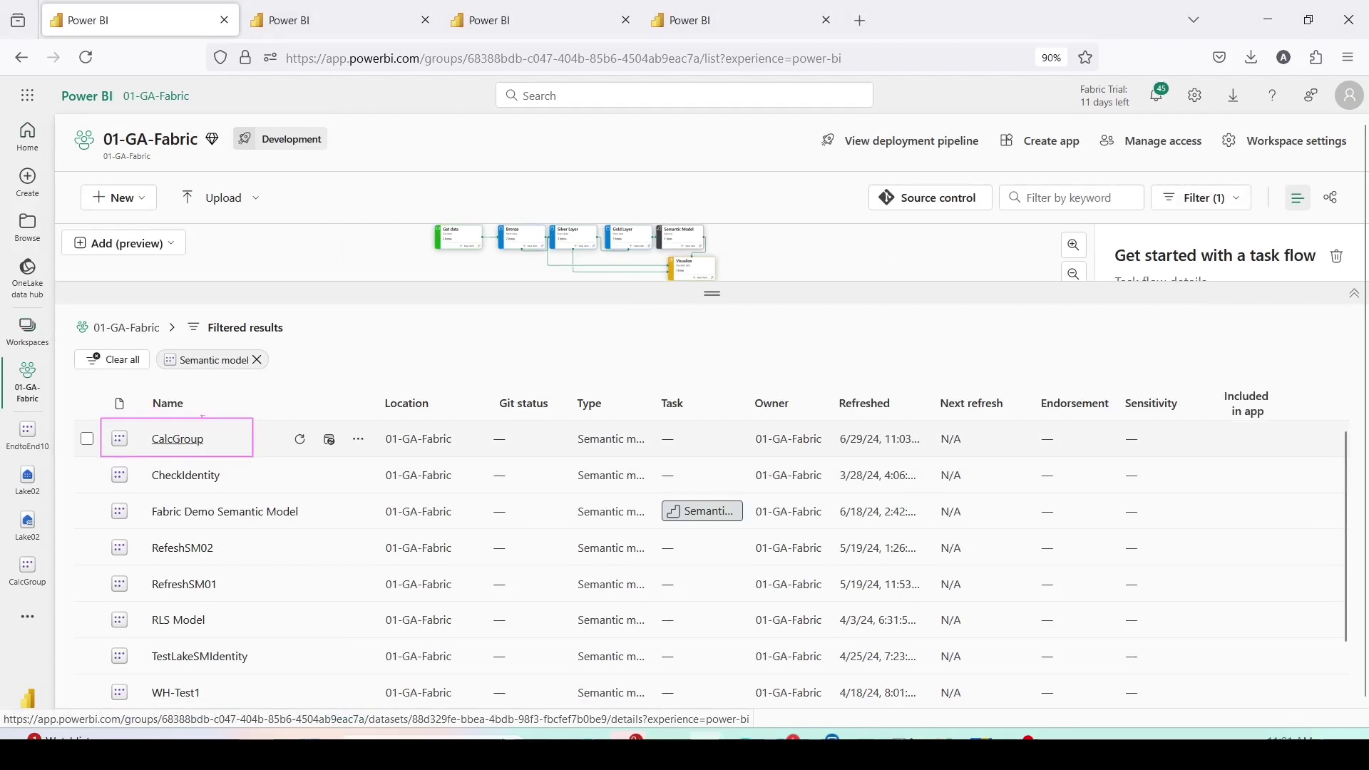
drag(79, 318, 421, 373)
drag(1150, 184, 1270, 228)
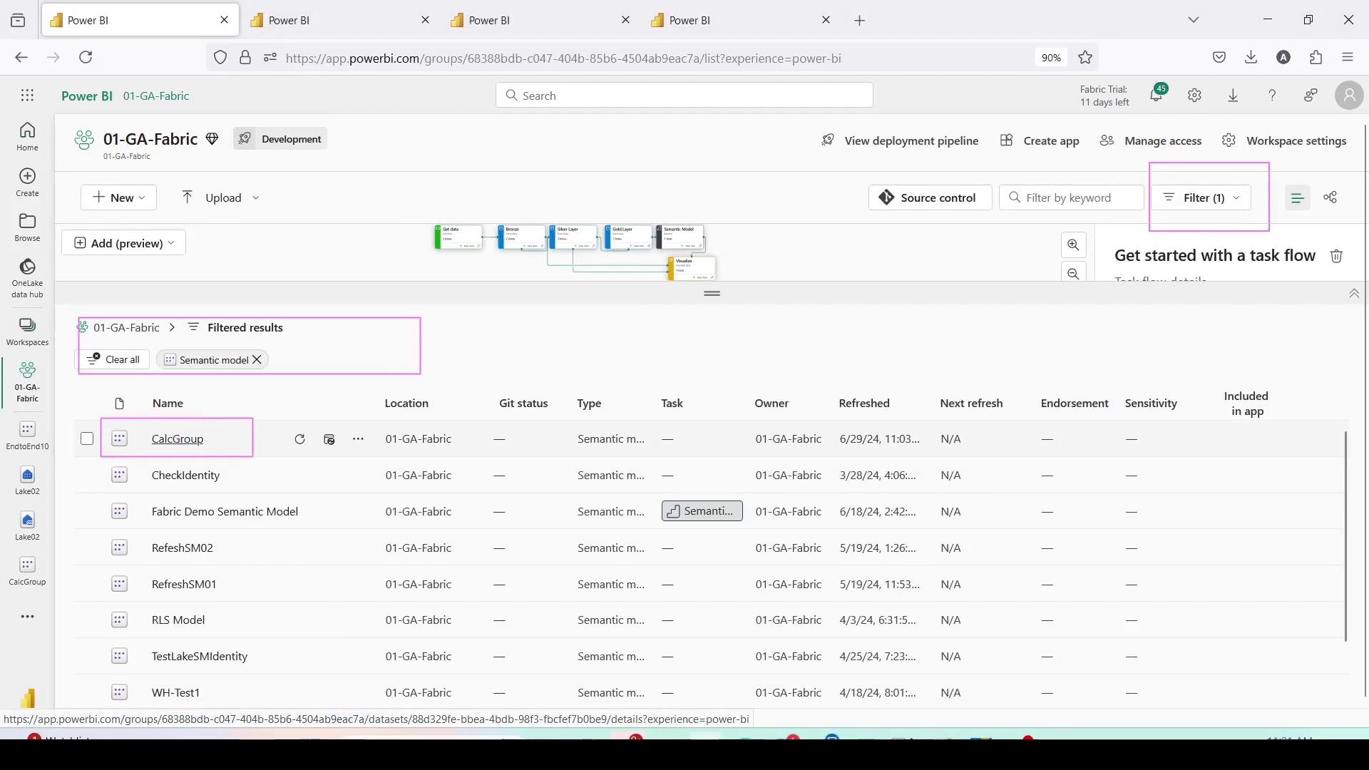
key(Escape)
click(177, 440)
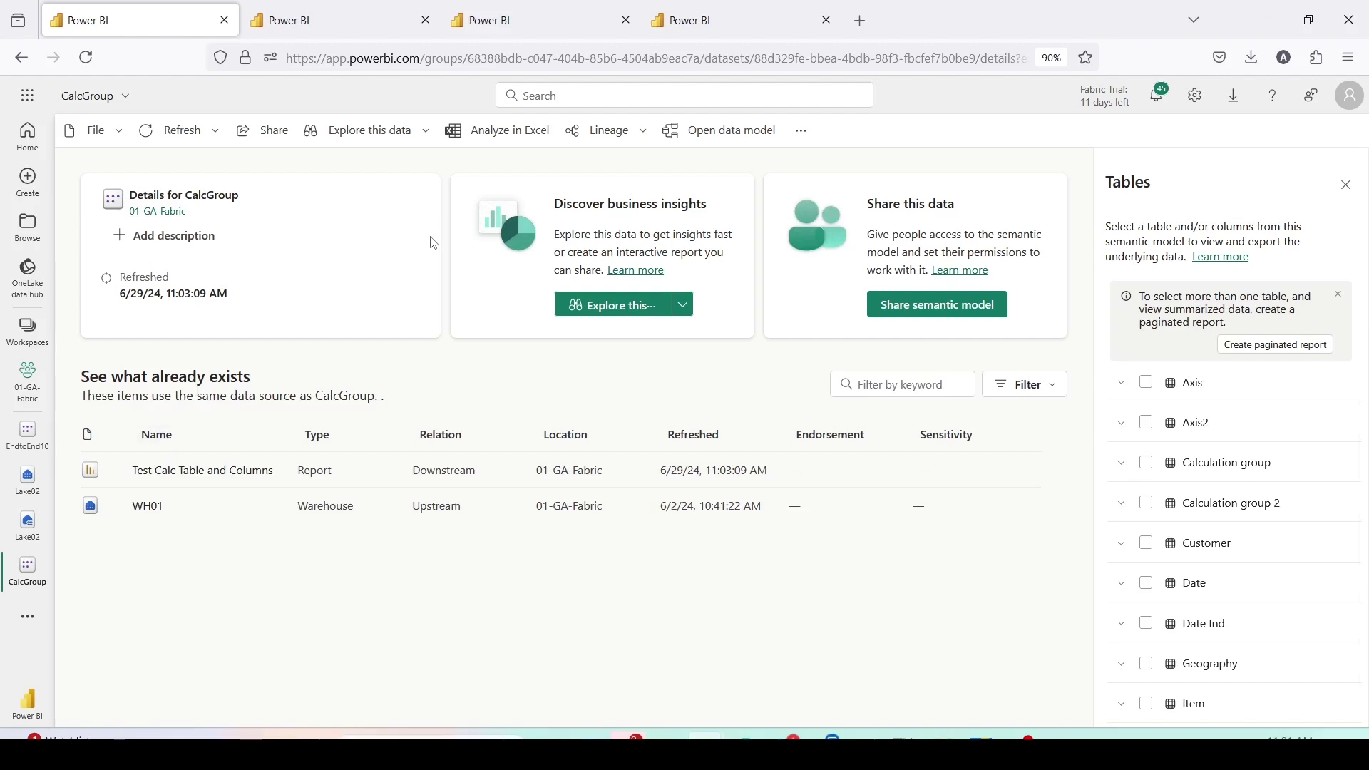
- Open the CalcGroup data model and inspect the Axis and Axis2 table definitions
click(702, 139)
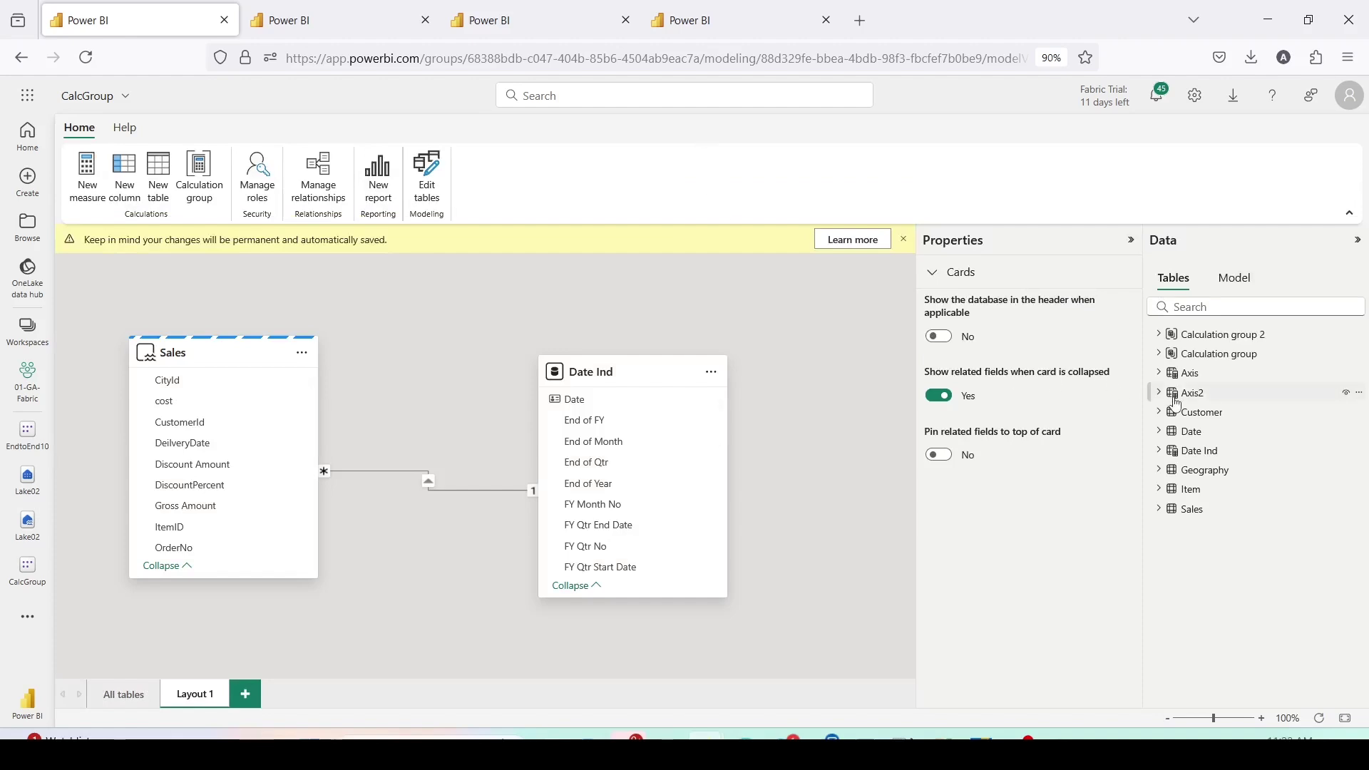
click(1189, 373)
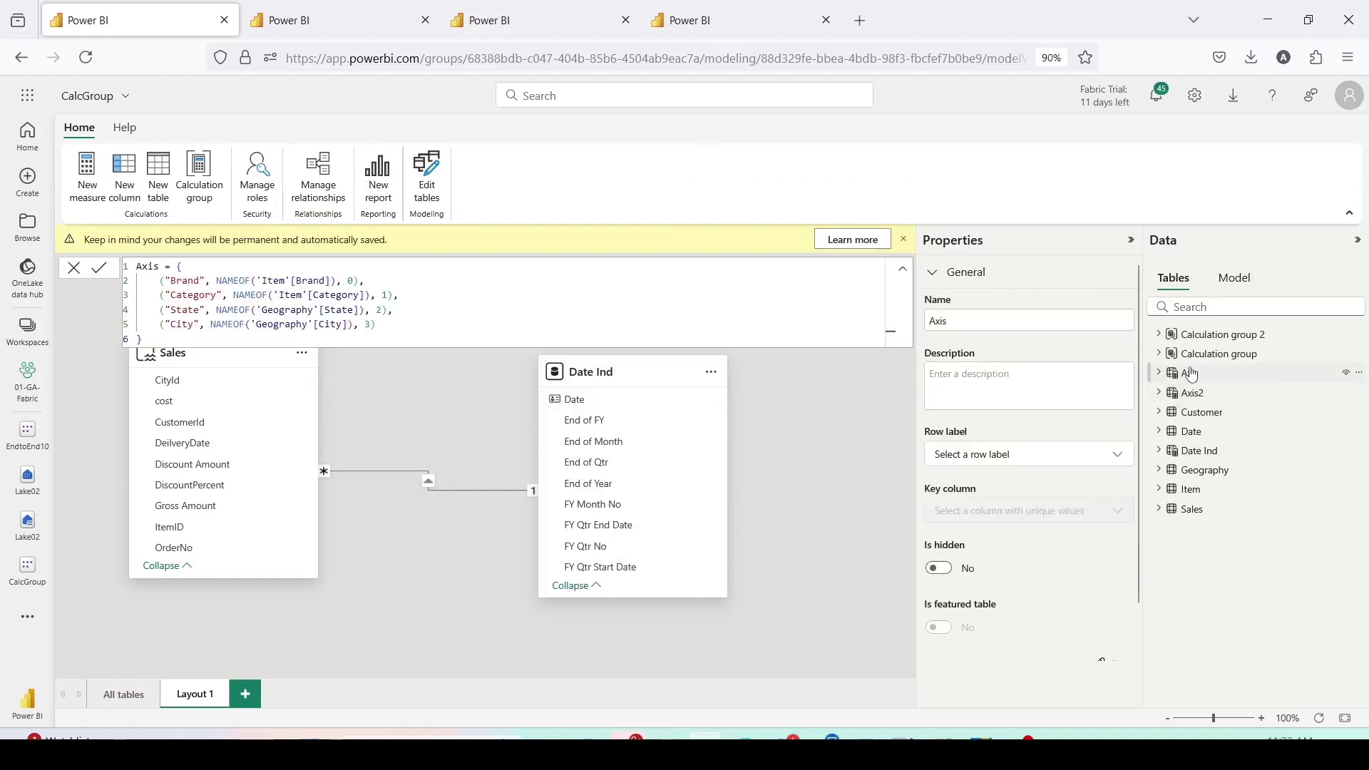
click(1200, 399)
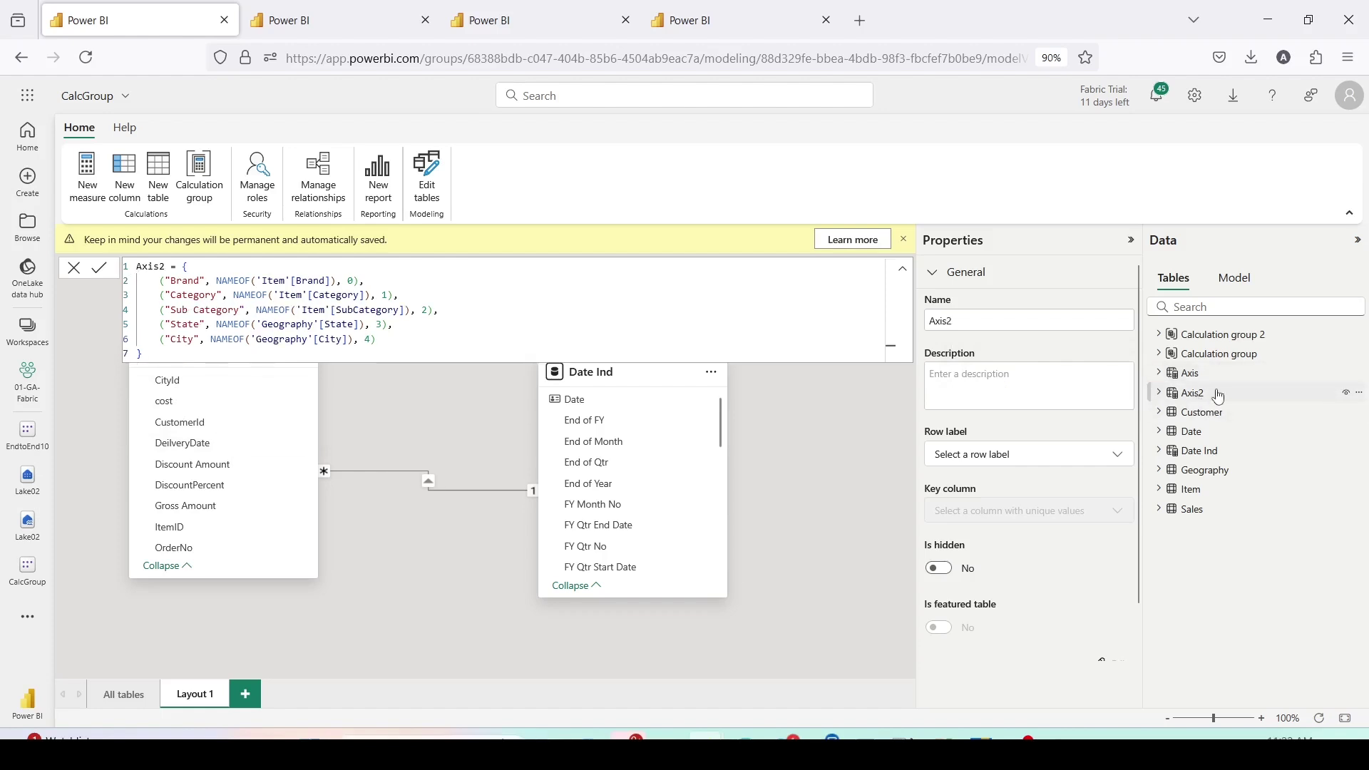
- Delete the Axis2 table from the model, keeping Axis, and start a new report
right_click(1213, 393)
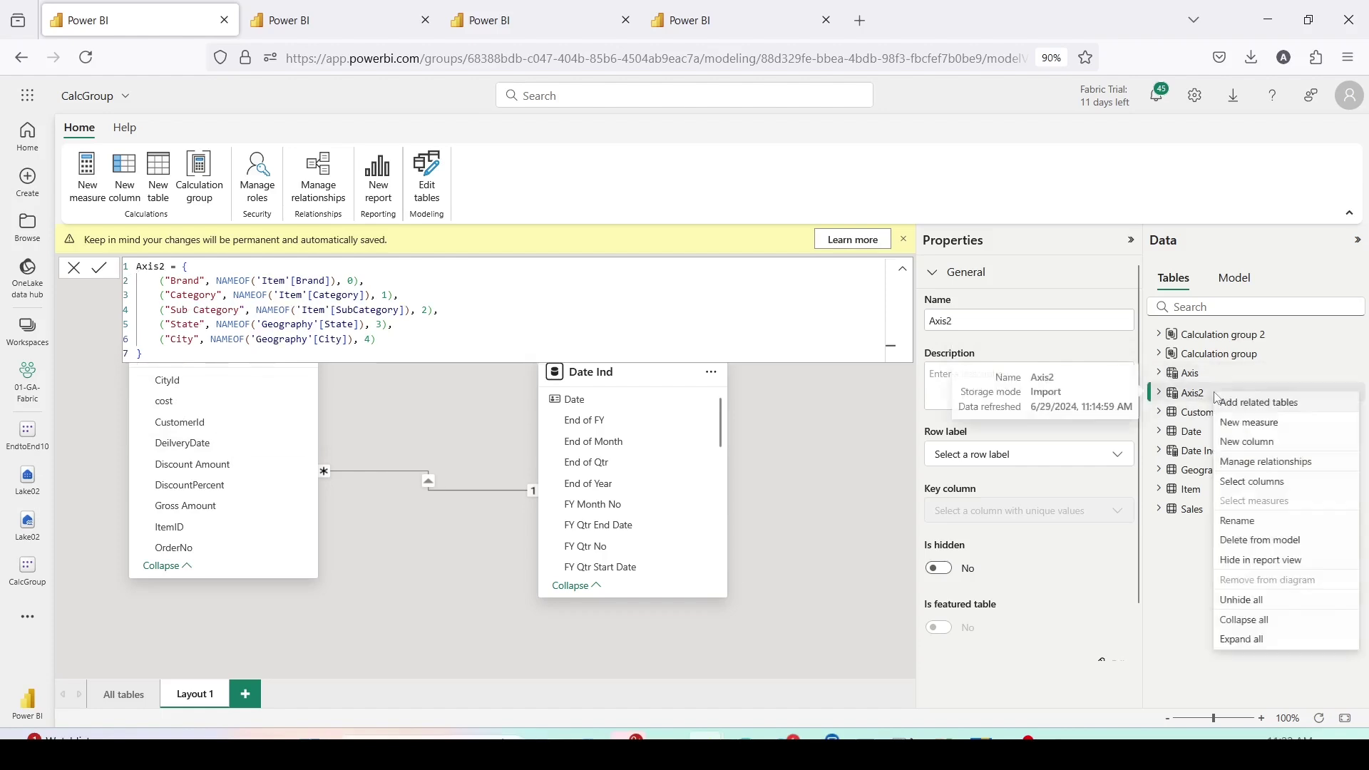
click(1260, 541)
click(777, 441)
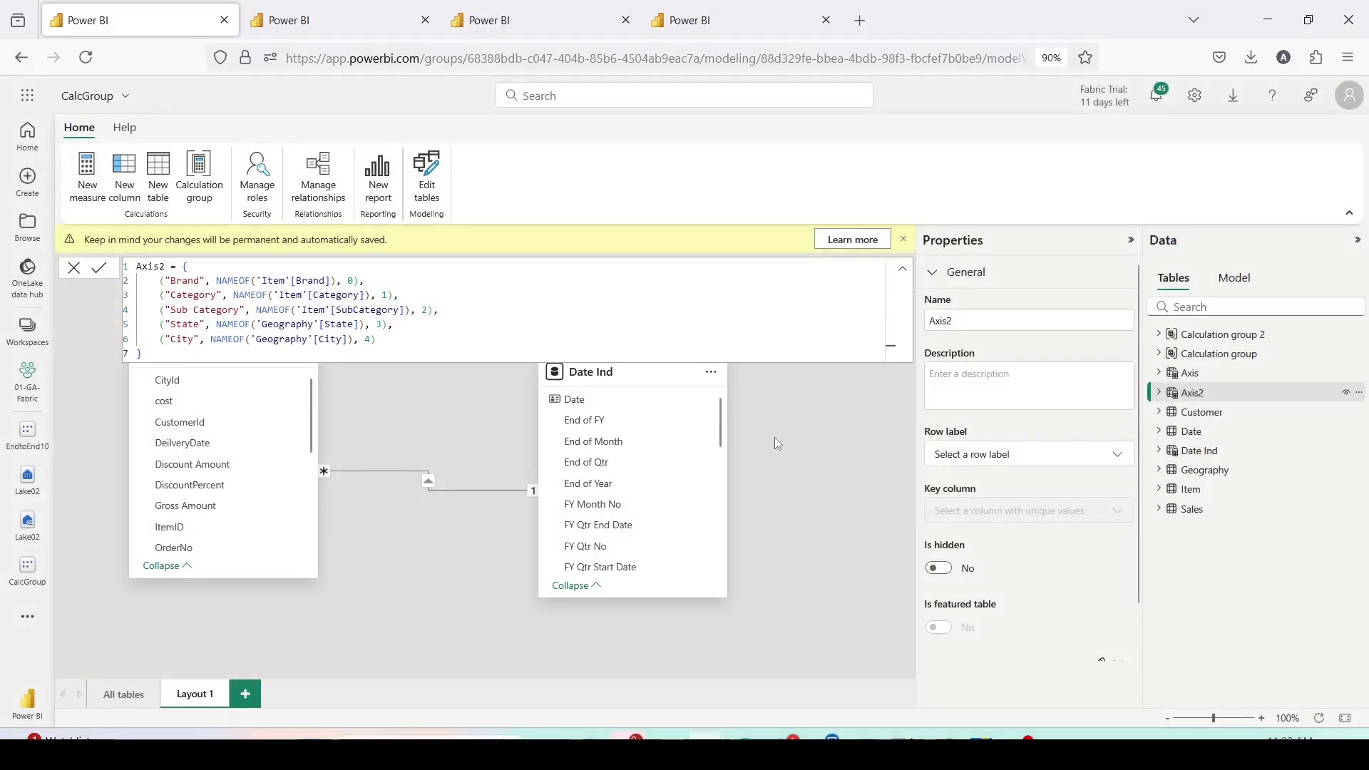
click(1188, 378)
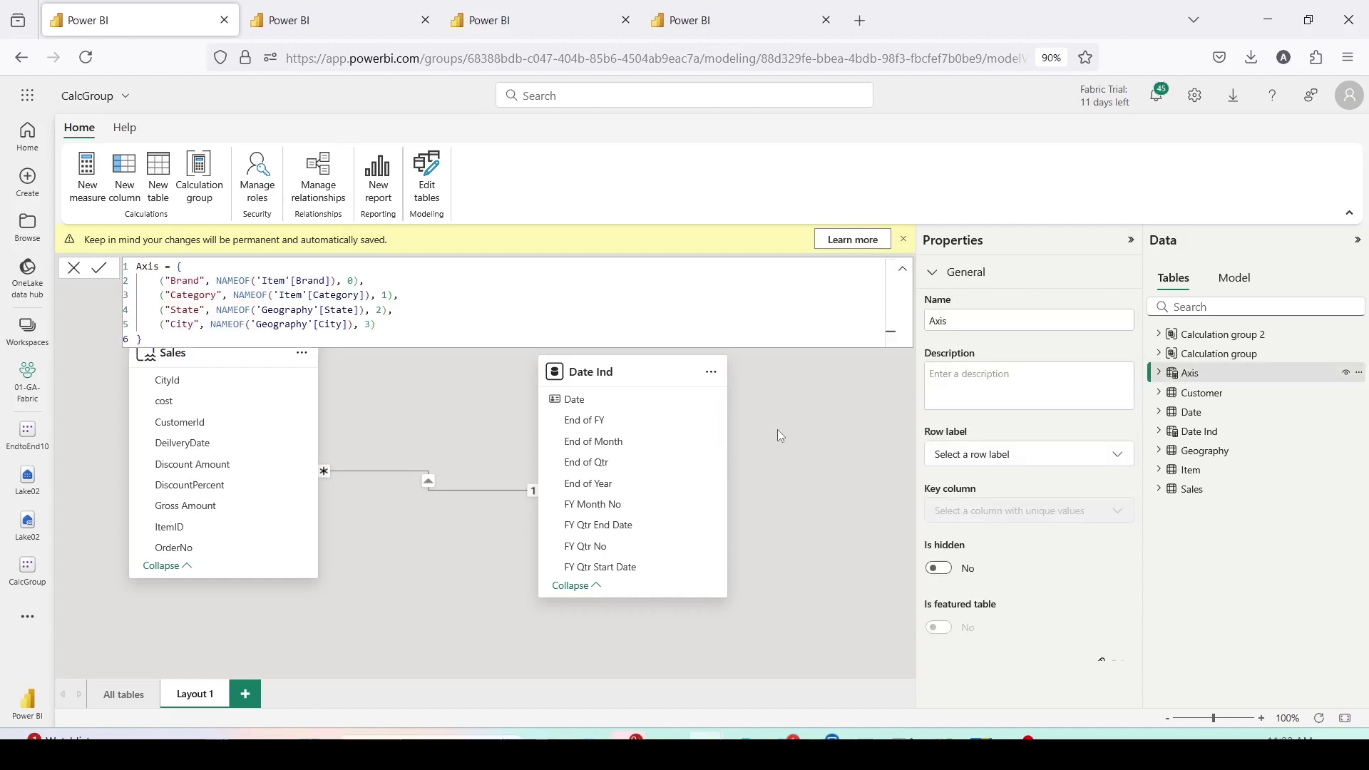
drag(92, 235, 575, 374)
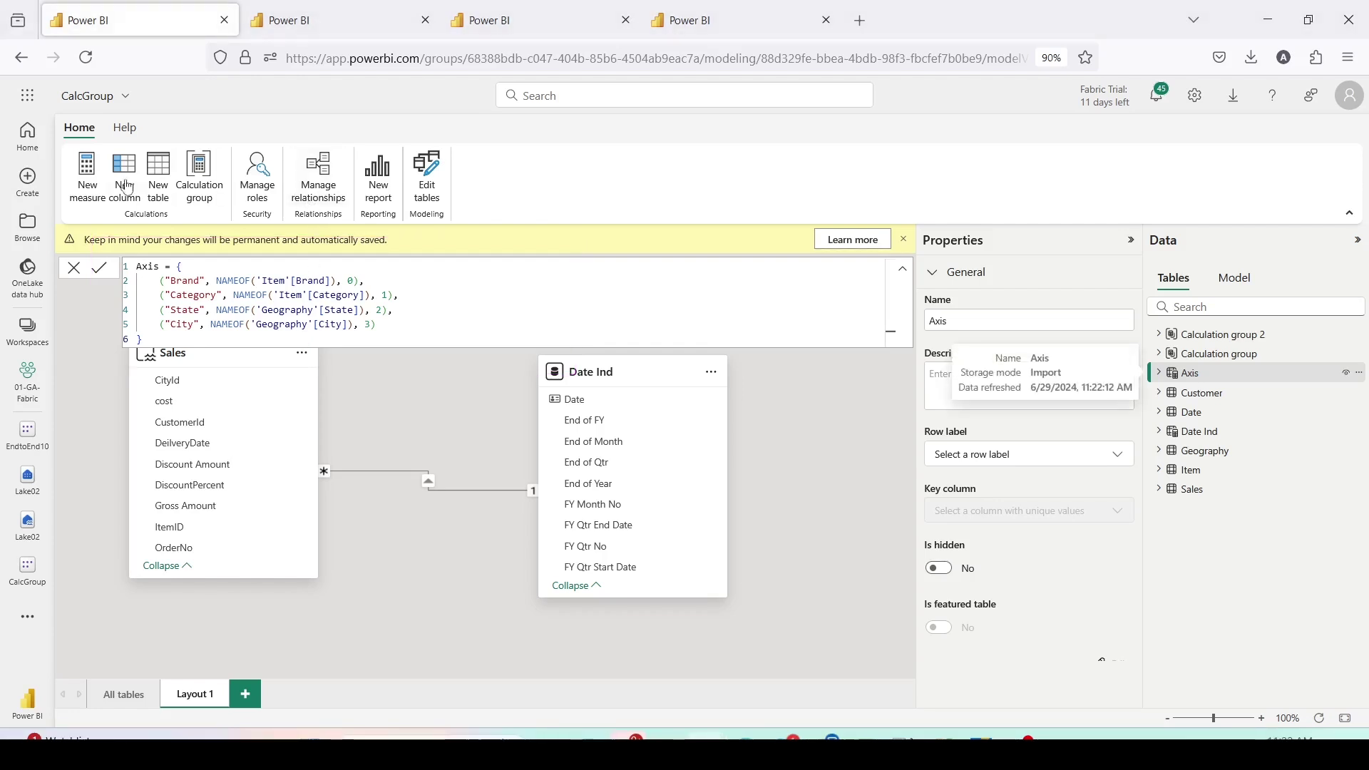
click(381, 186)
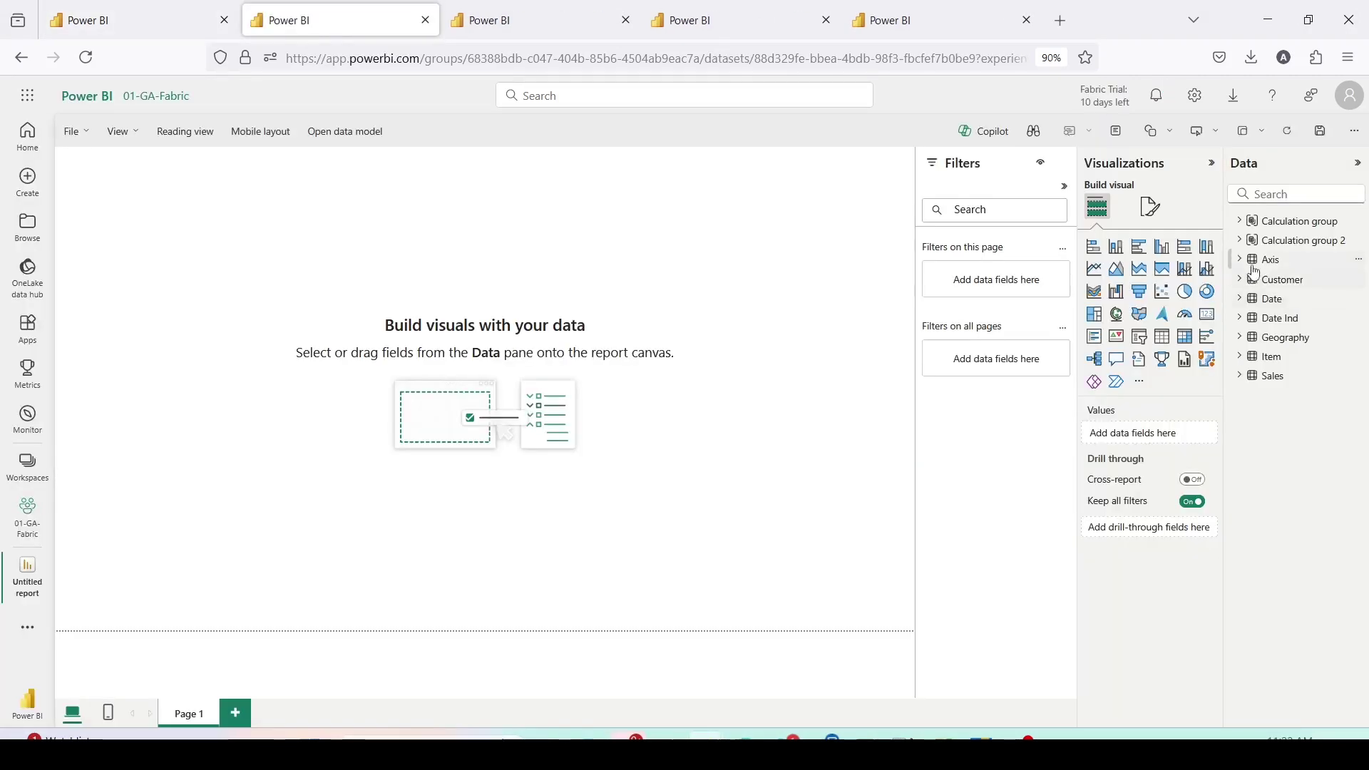
- Place two table visuals of the Axis field parameter on the report canvas
click(1239, 259)
drag(1292, 280, 154, 251)
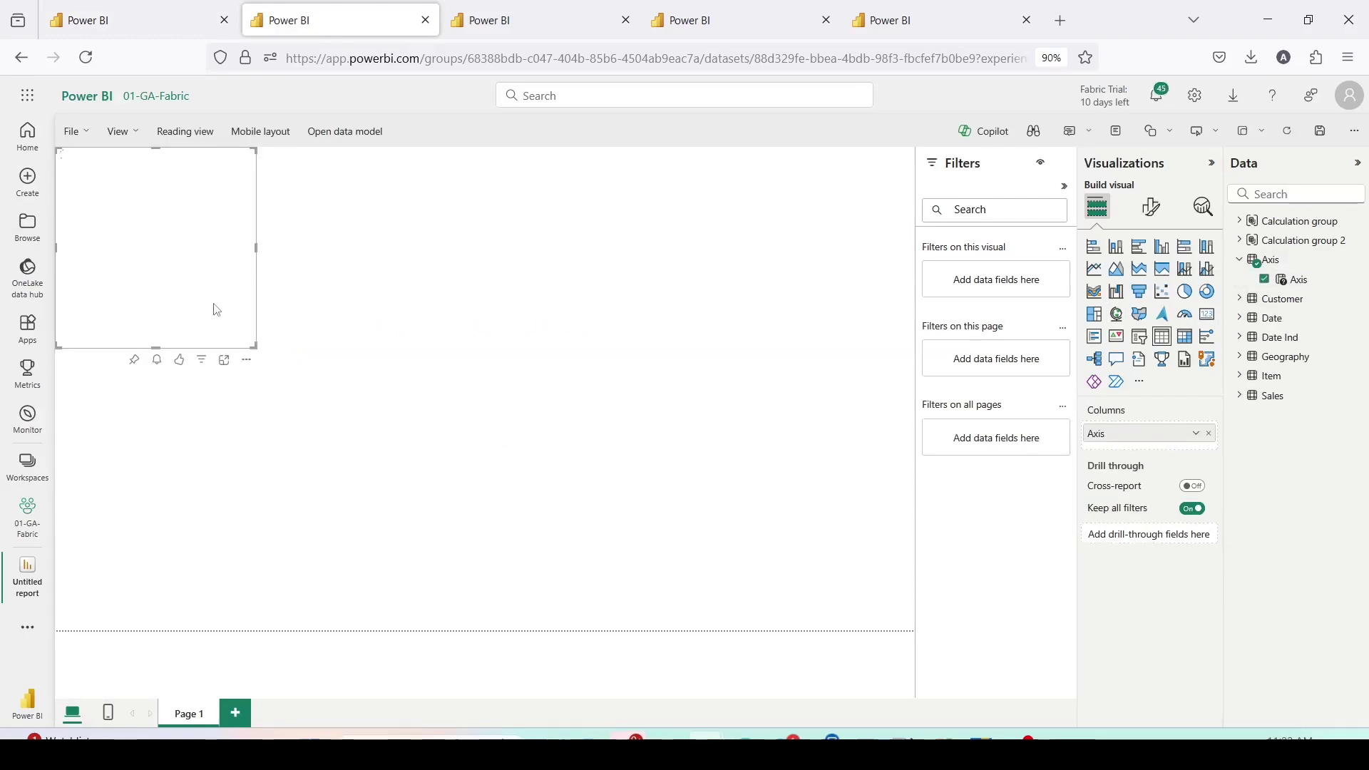
drag(1292, 279, 761, 206)
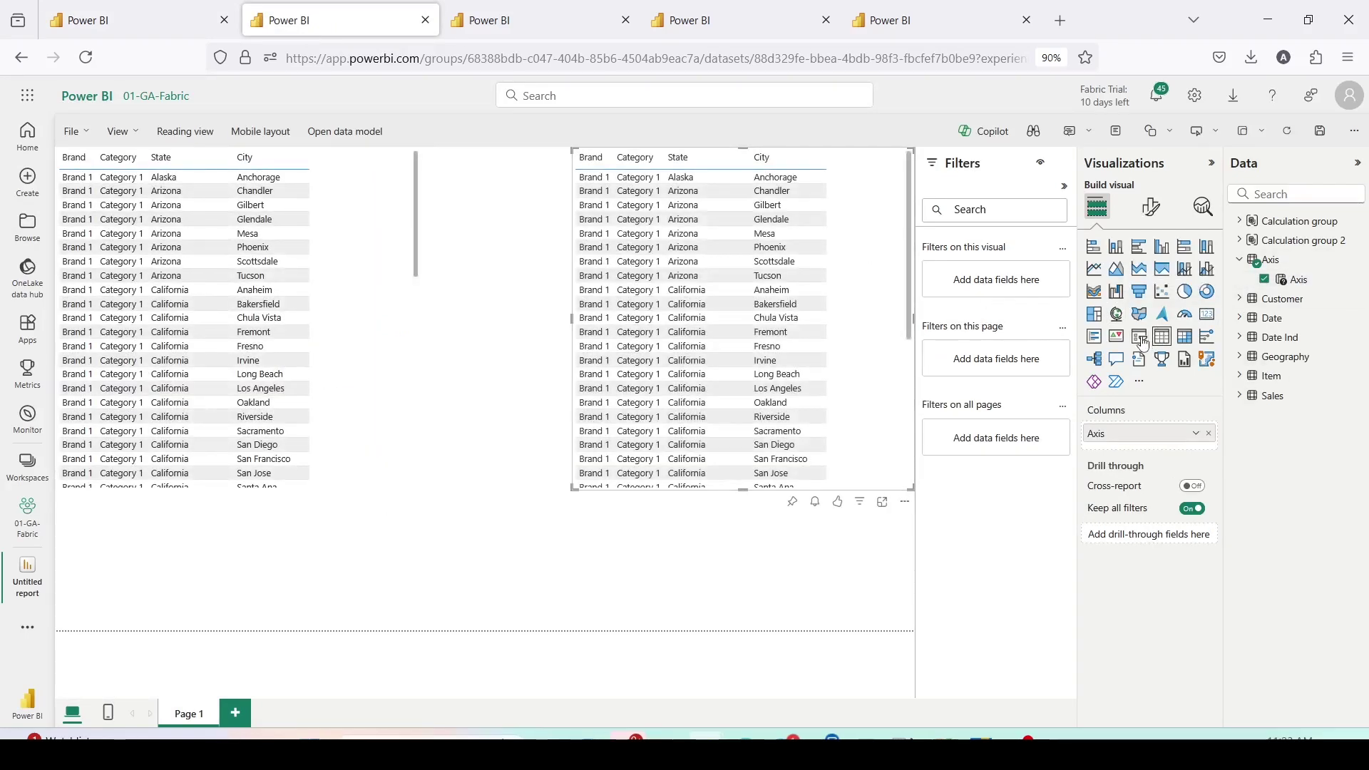
click(329, 246)
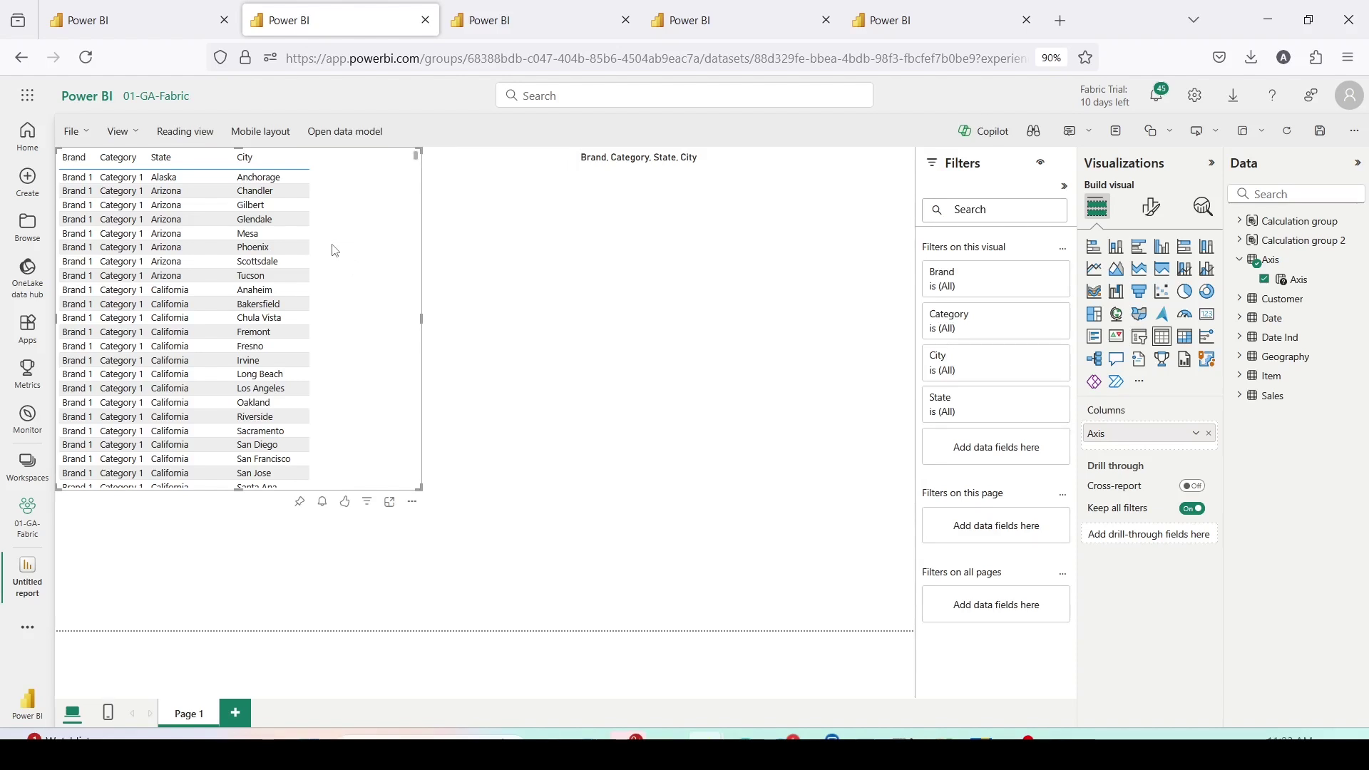
- Add Sales COGS to the left table and delete the second Brand, Category, State, City visual
click(1242, 398)
drag(1303, 433, 346, 239)
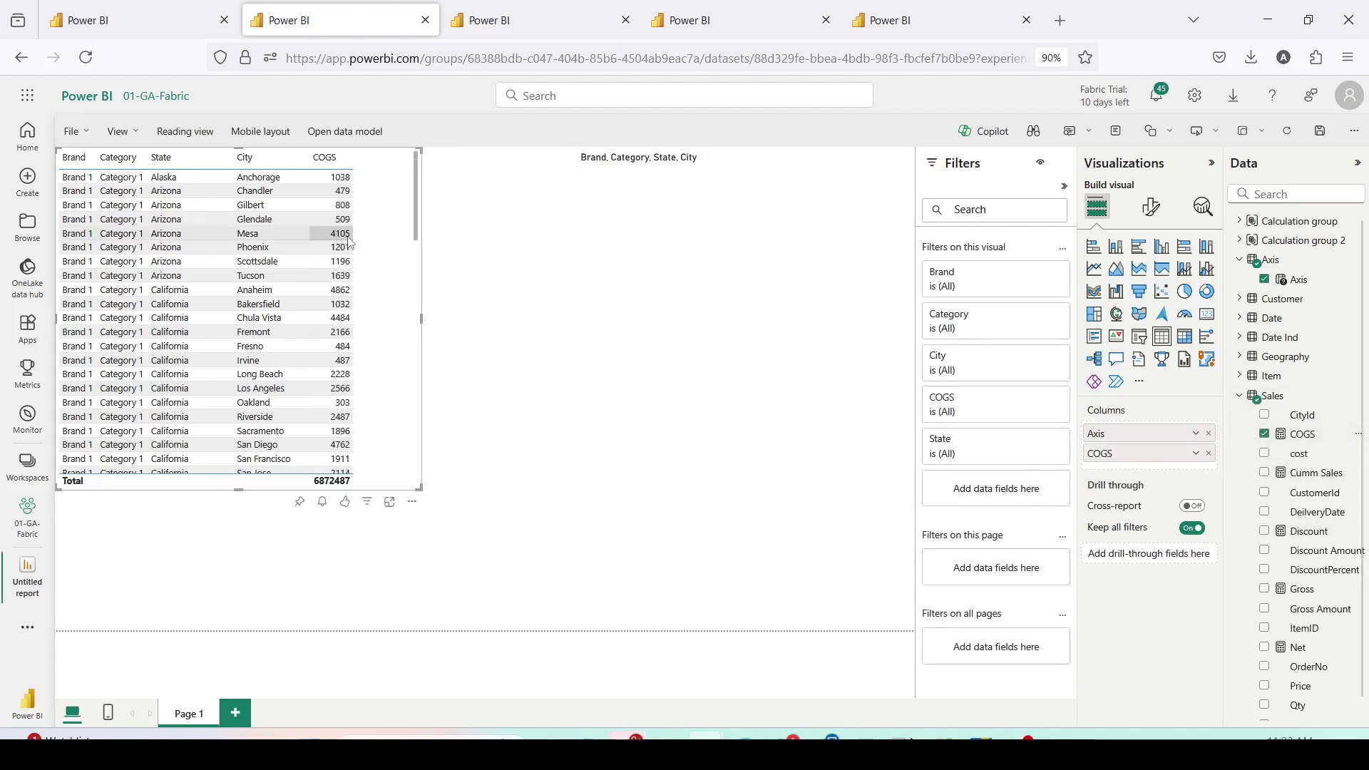
click(862, 190)
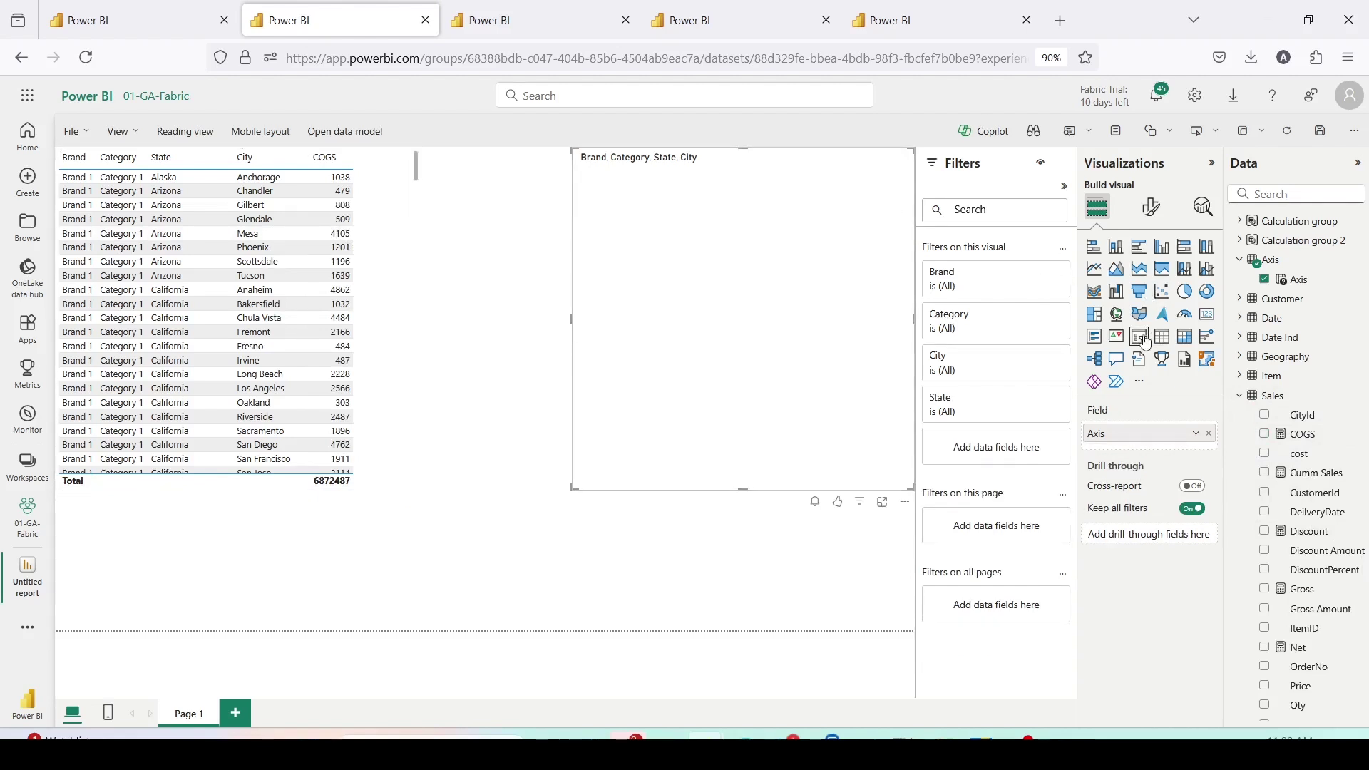
click(905, 501)
key(Escape)
key(Delete)
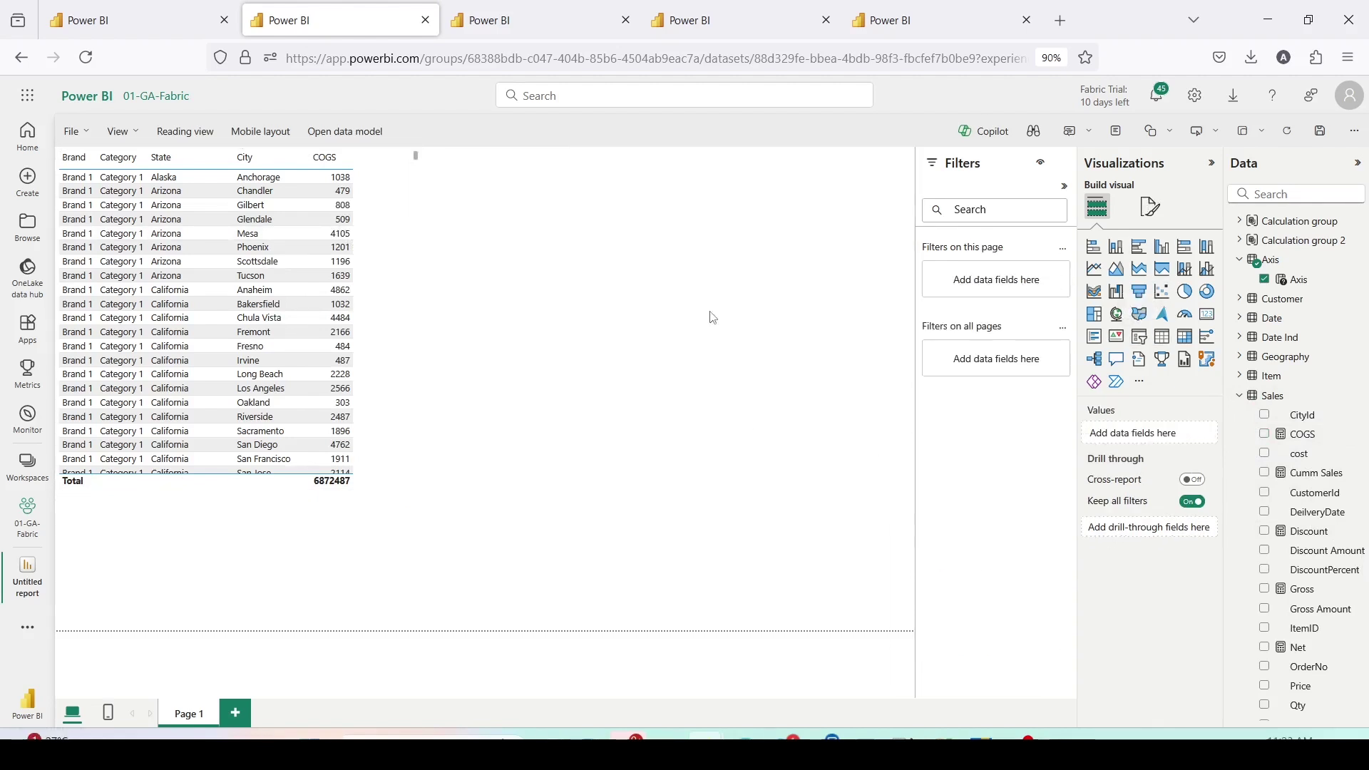
- Add an Axis slicer and test regrouping the table by Brand, Category, State and City
click(1139, 335)
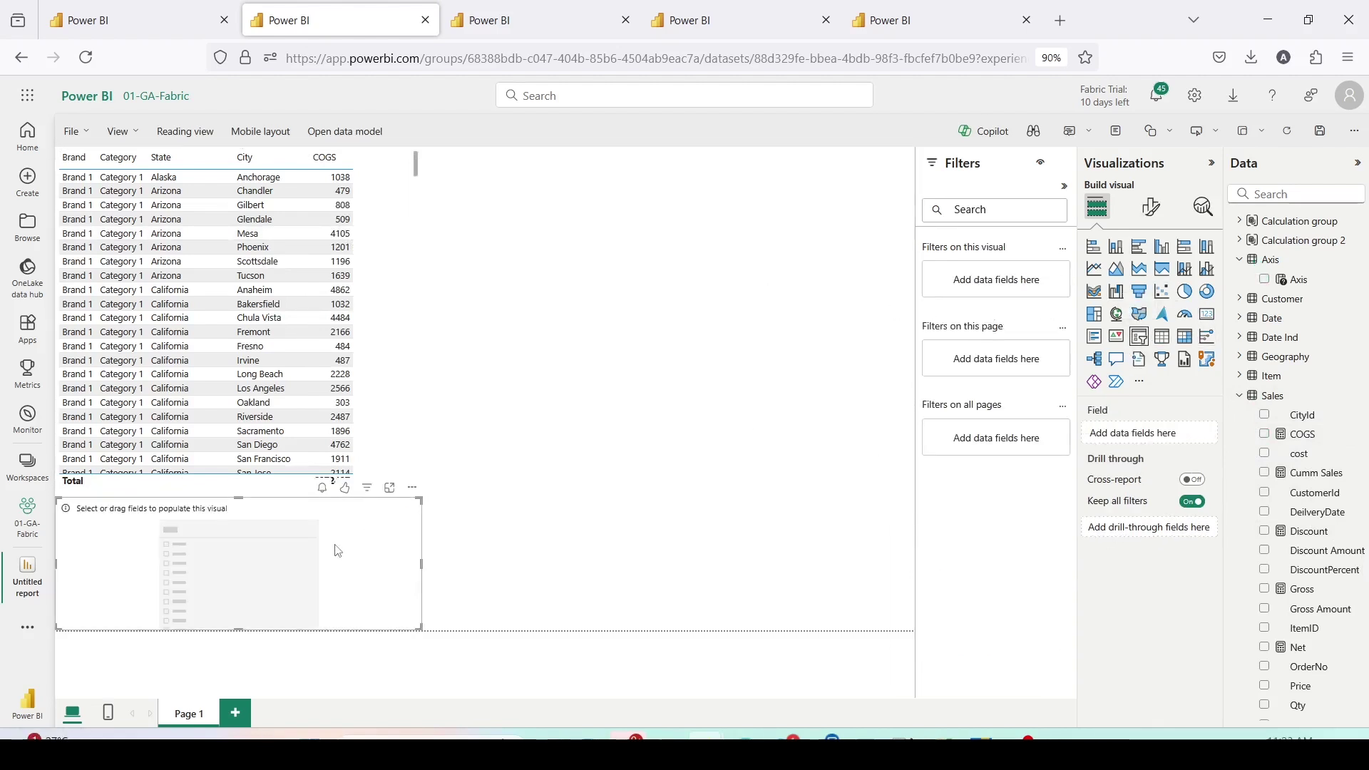
drag(1299, 279, 797, 229)
click(735, 176)
click(733, 197)
click(730, 215)
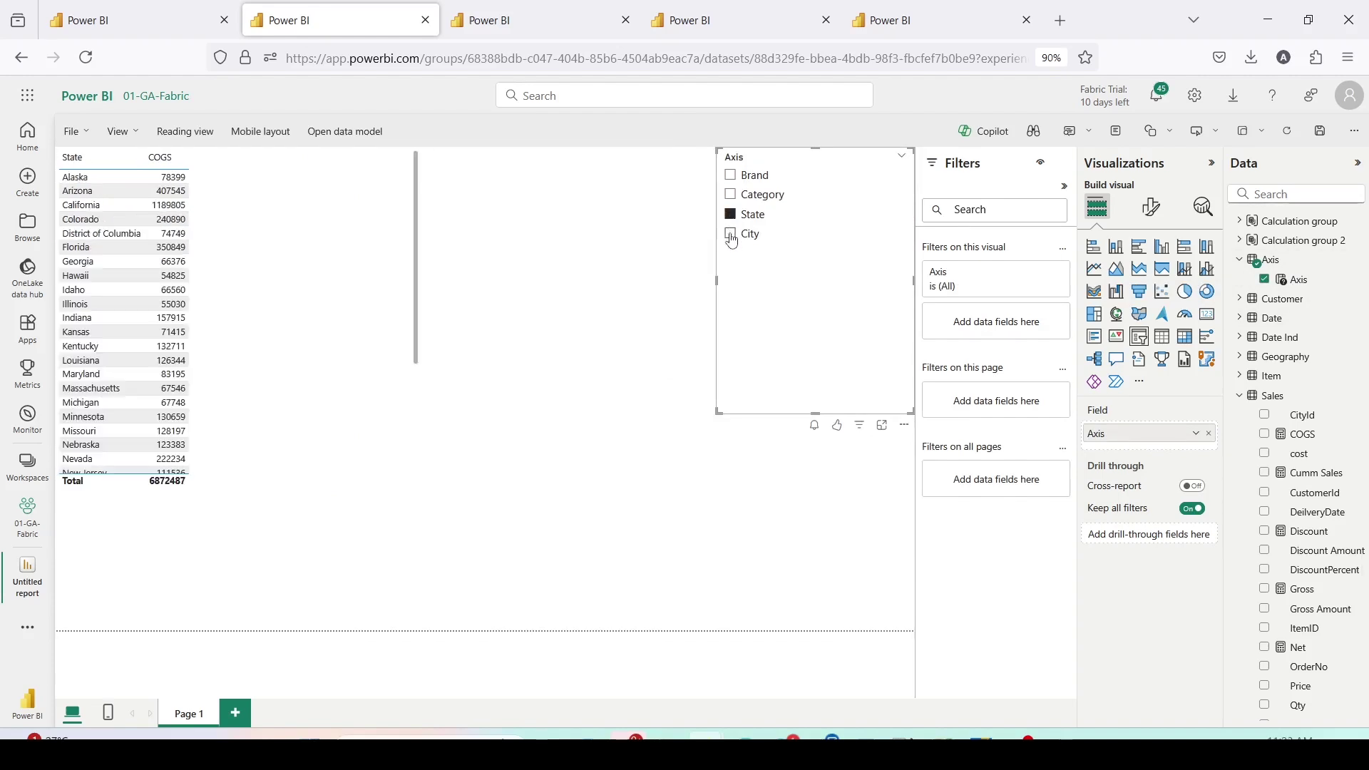
click(731, 235)
- Add Gross and Net as columns alongside COGS in the table
drag(1302, 589, 246, 278)
drag(1300, 653, 352, 221)
click(731, 215)
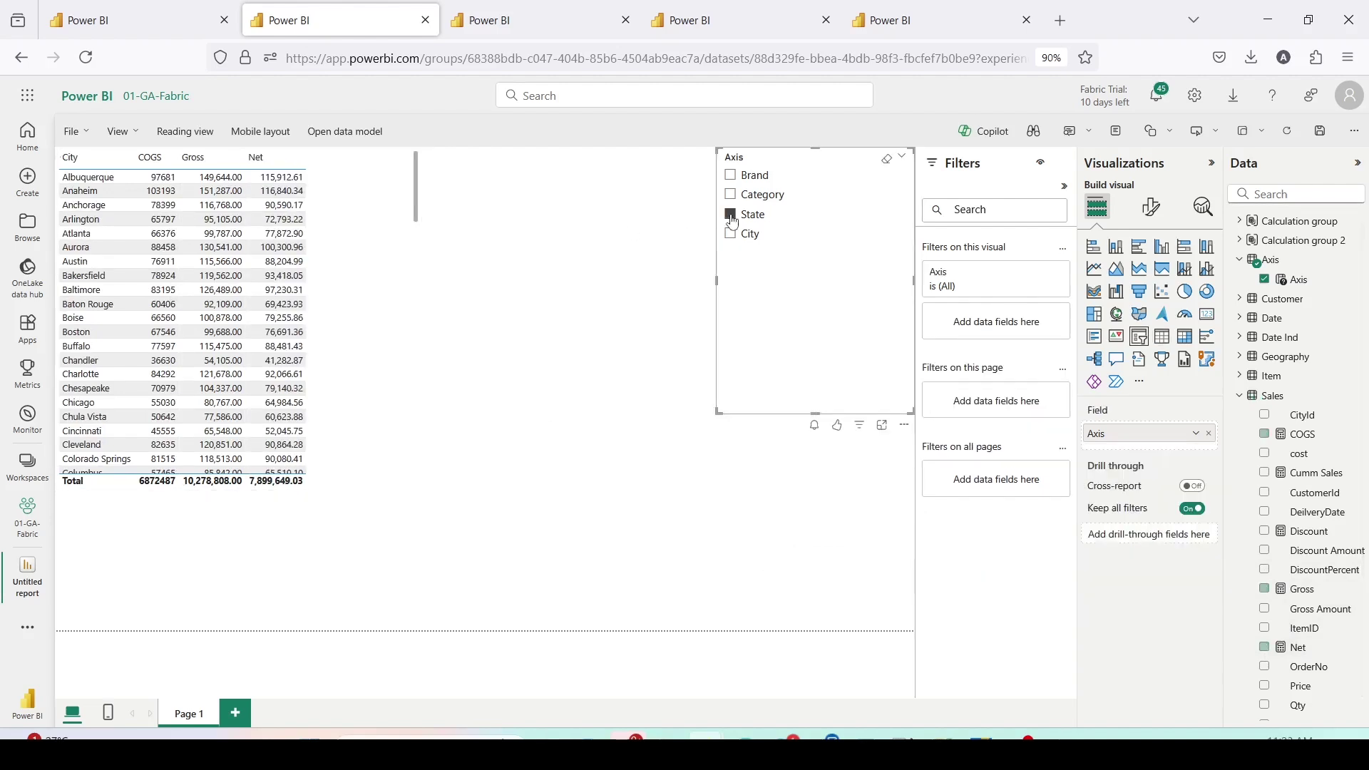
- Turn the table into an enlarged clustered column chart, regrouping it by City, State, Category, Brand
click(1166, 256)
key(ctrl+z)
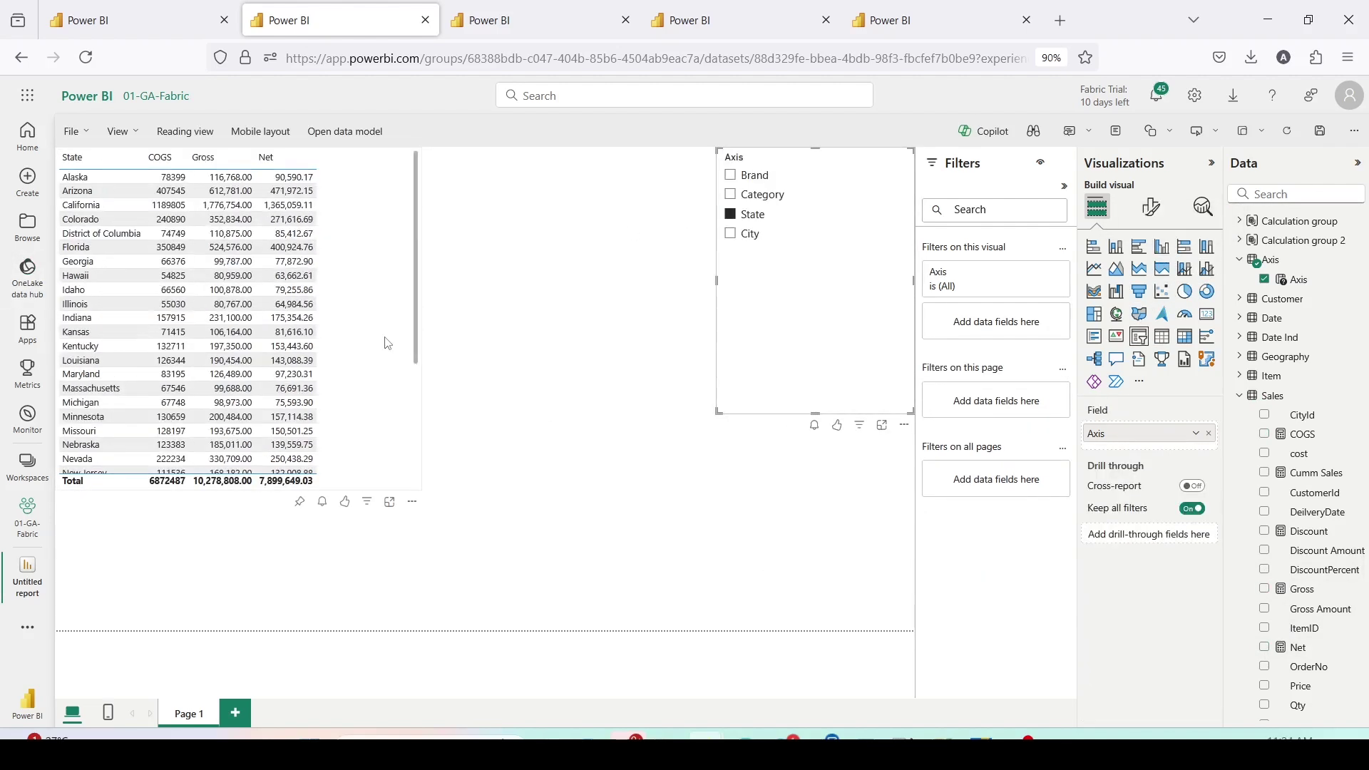
click(388, 342)
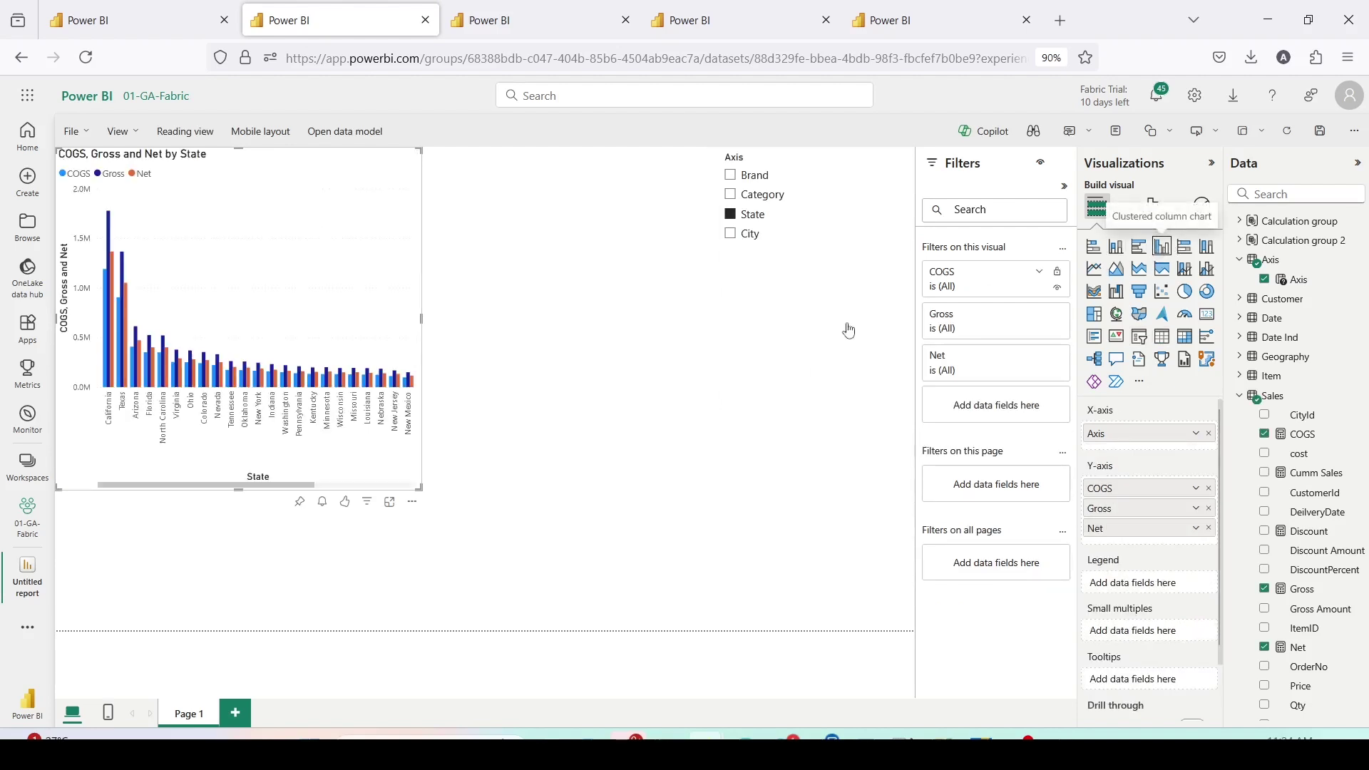
drag(417, 484, 641, 559)
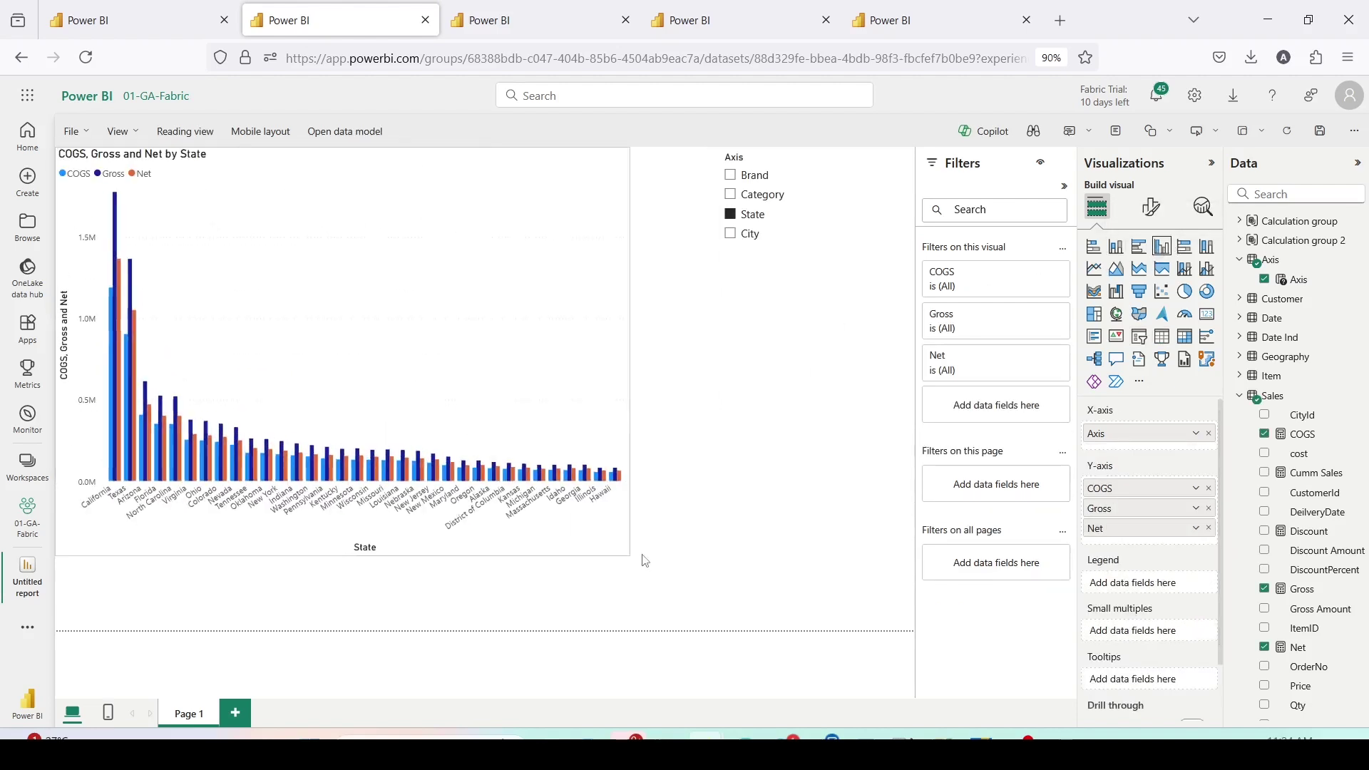
click(730, 238)
click(730, 213)
click(730, 194)
click(729, 175)
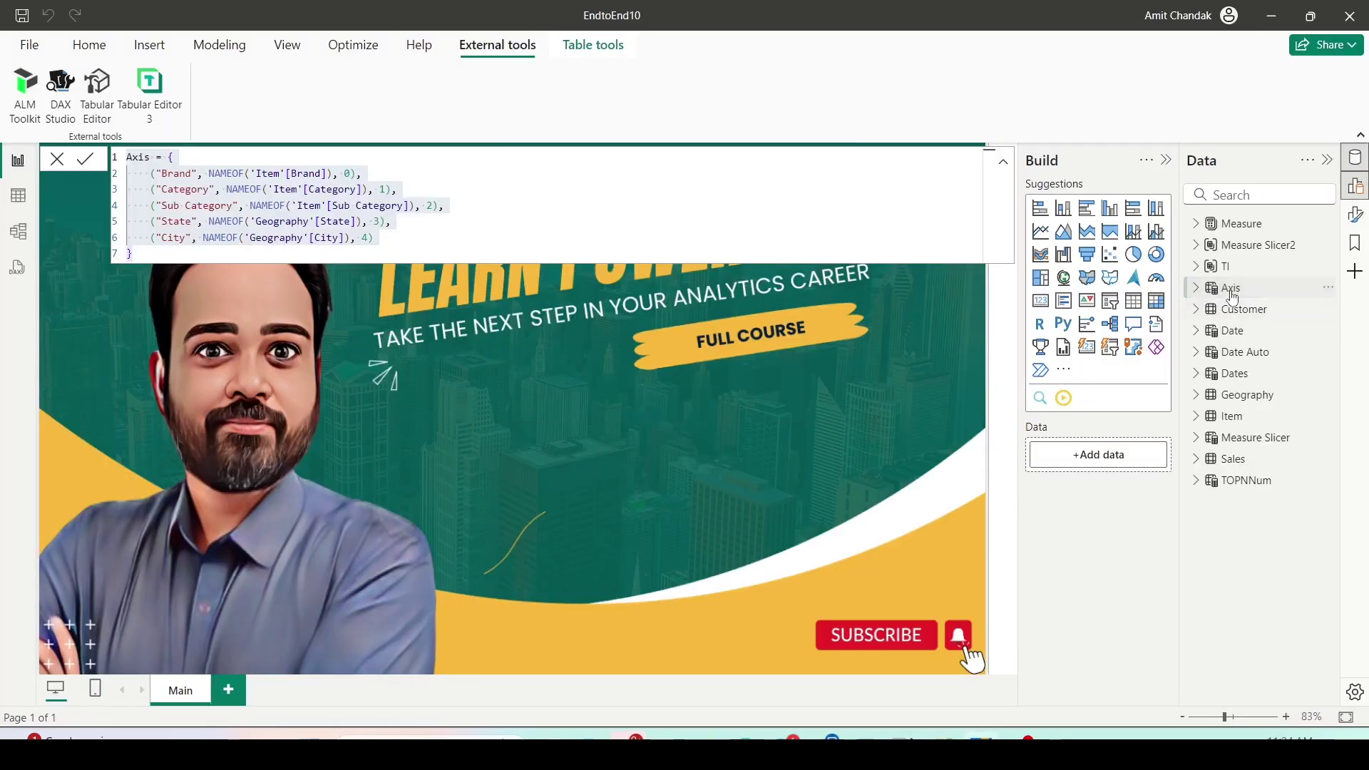
- Select and copy the whole Axis field-parameter DAX formula, including Sub Category
mouse_move(1231, 297)
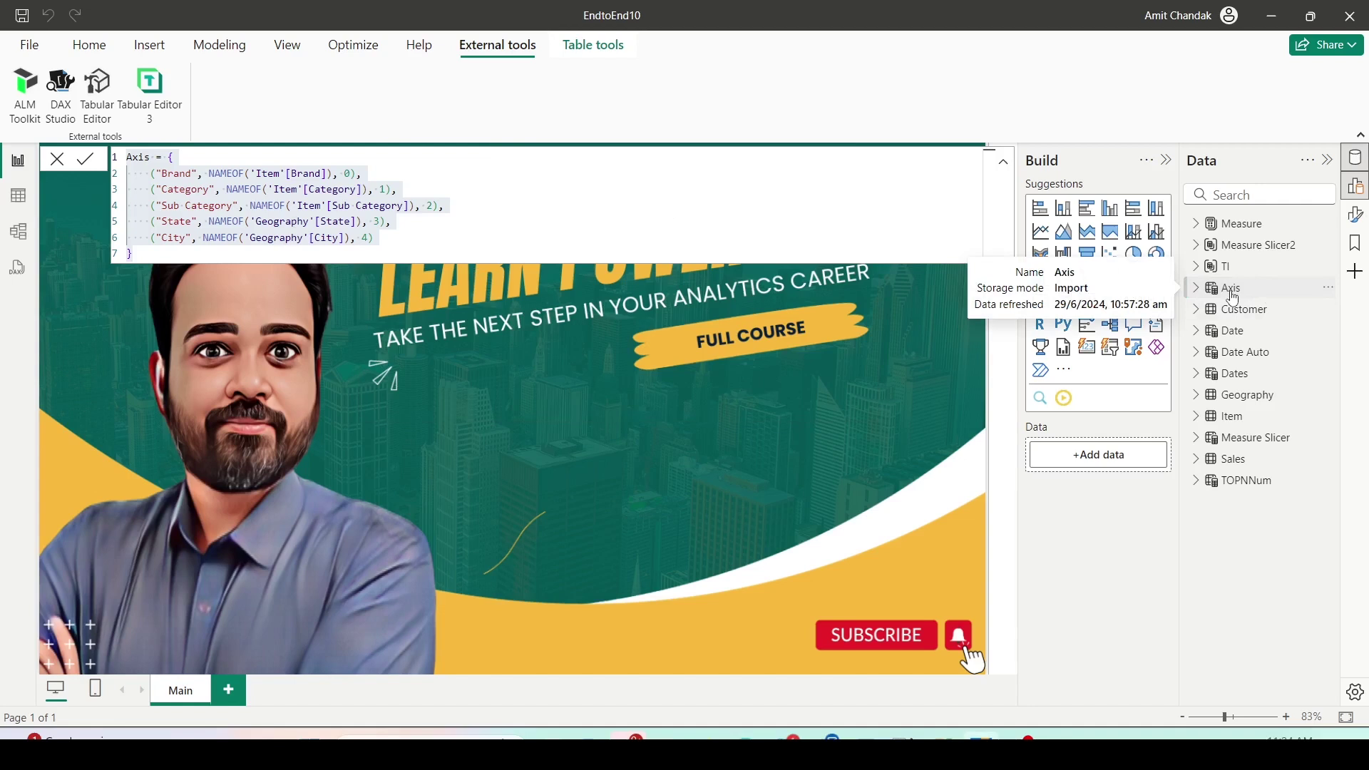
click(355, 204)
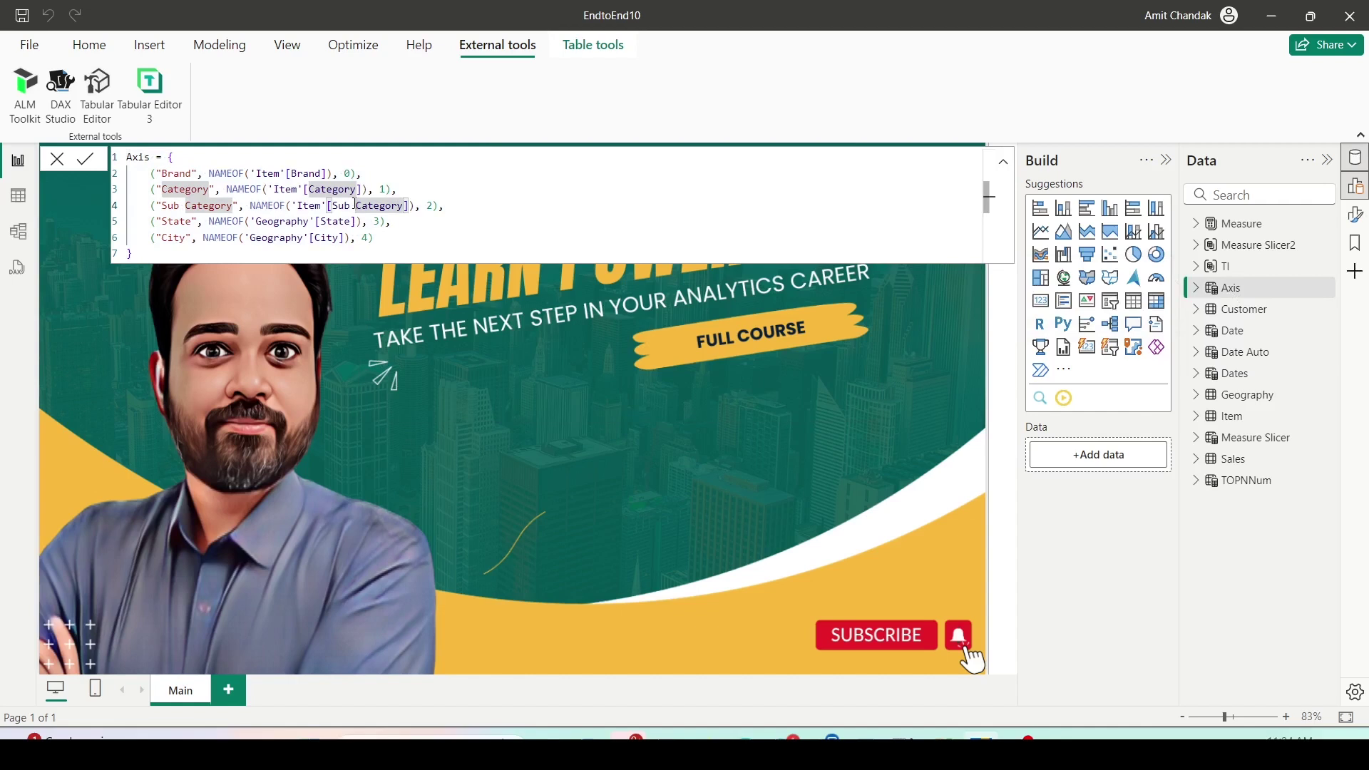
scroll(453, 192, up, 3)
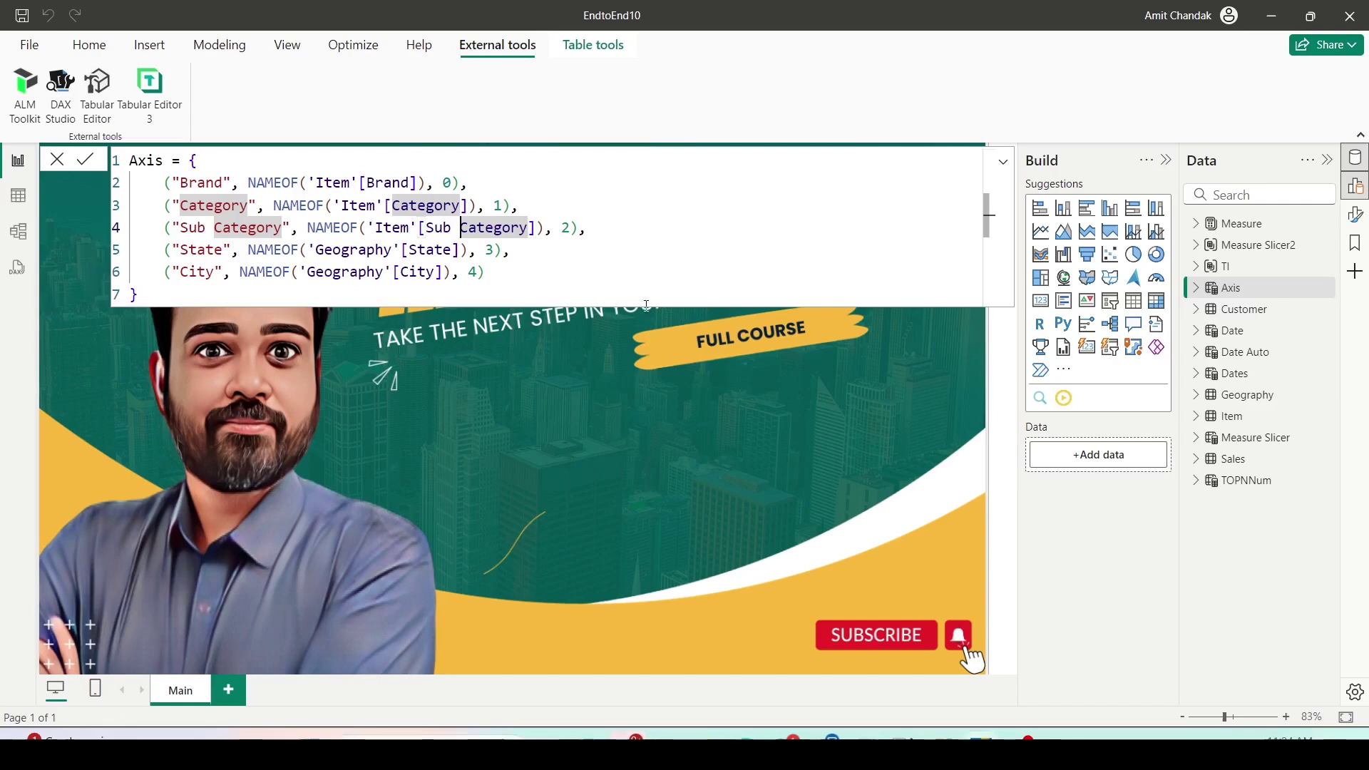
key(ctrl+a)
key(ctrl+c)
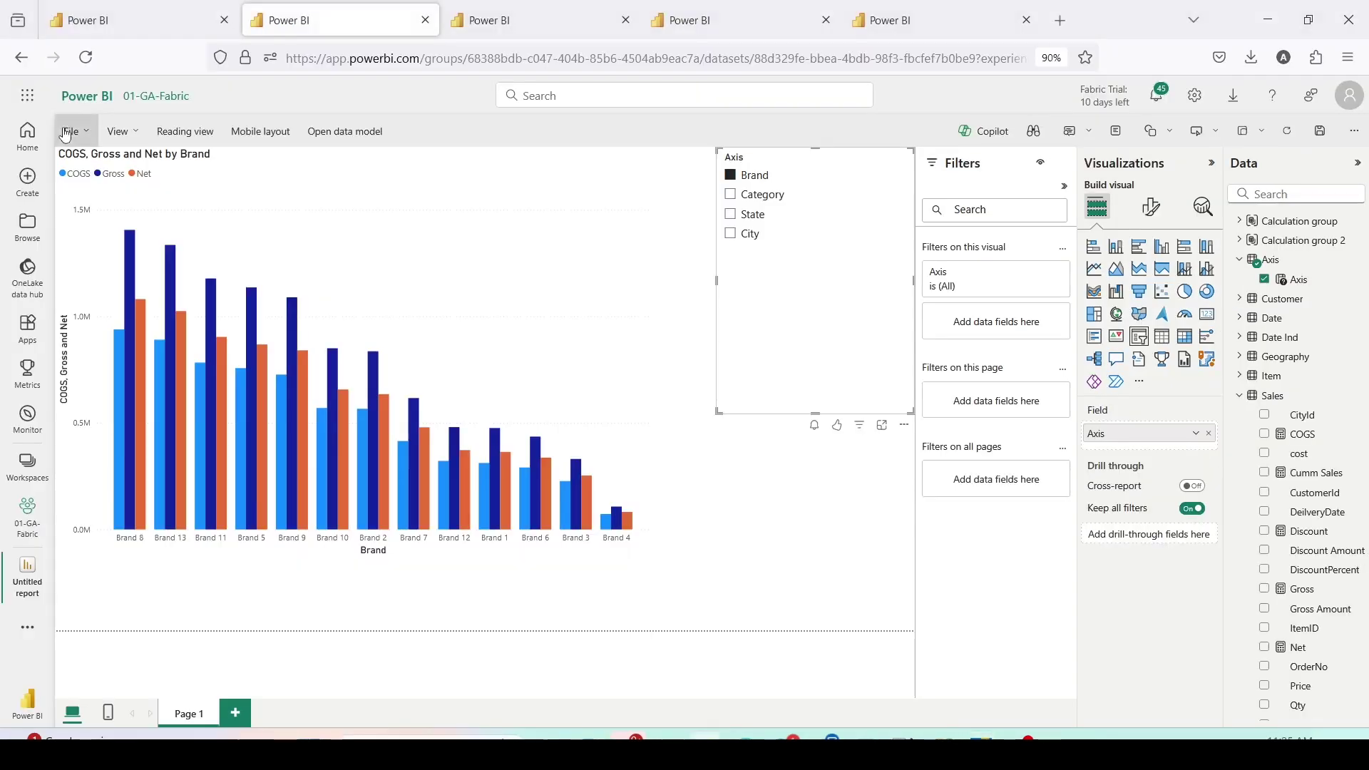
- Paste the Axis formula into a new table named Axis2, changing [Sub Category] to [SubCategory]
click(127, 23)
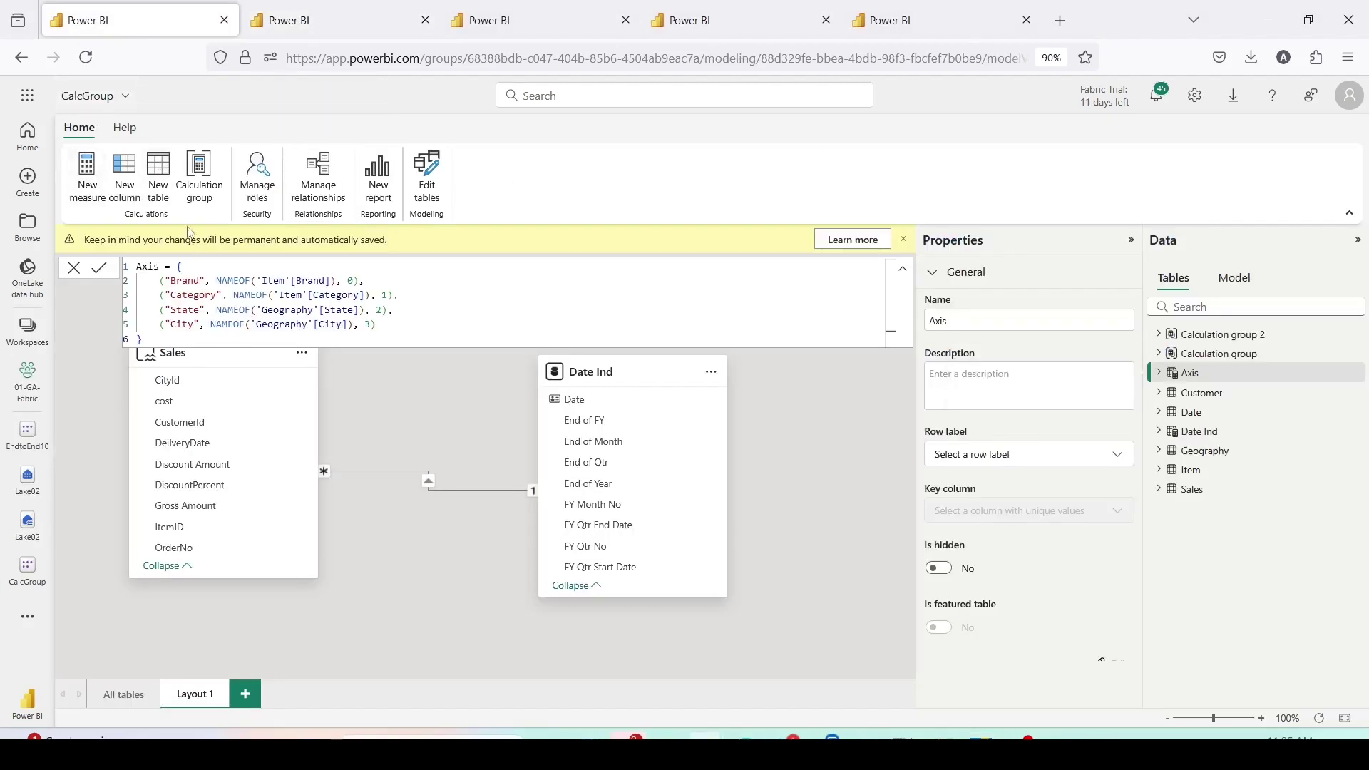
click(156, 182)
key(ctrl+a)
key(ctrl+v)
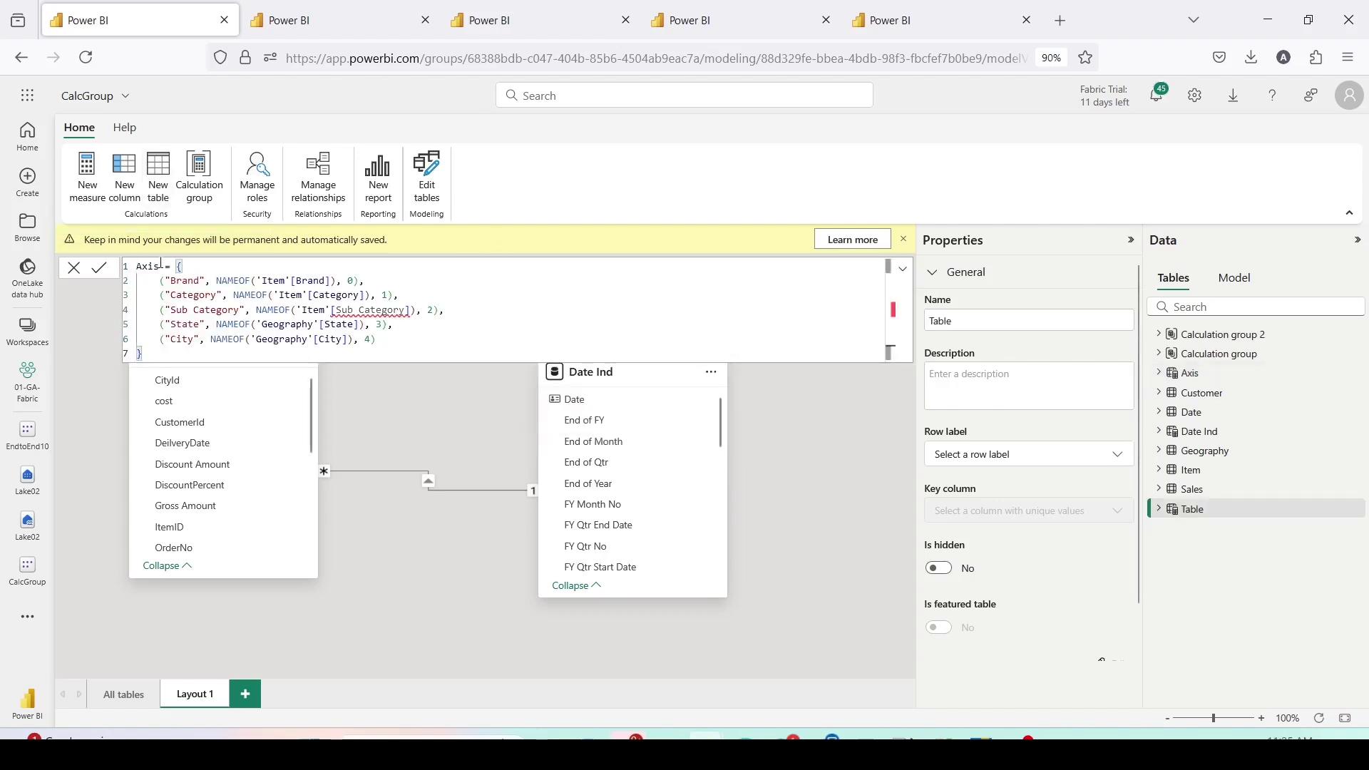
click(161, 266)
text(2)
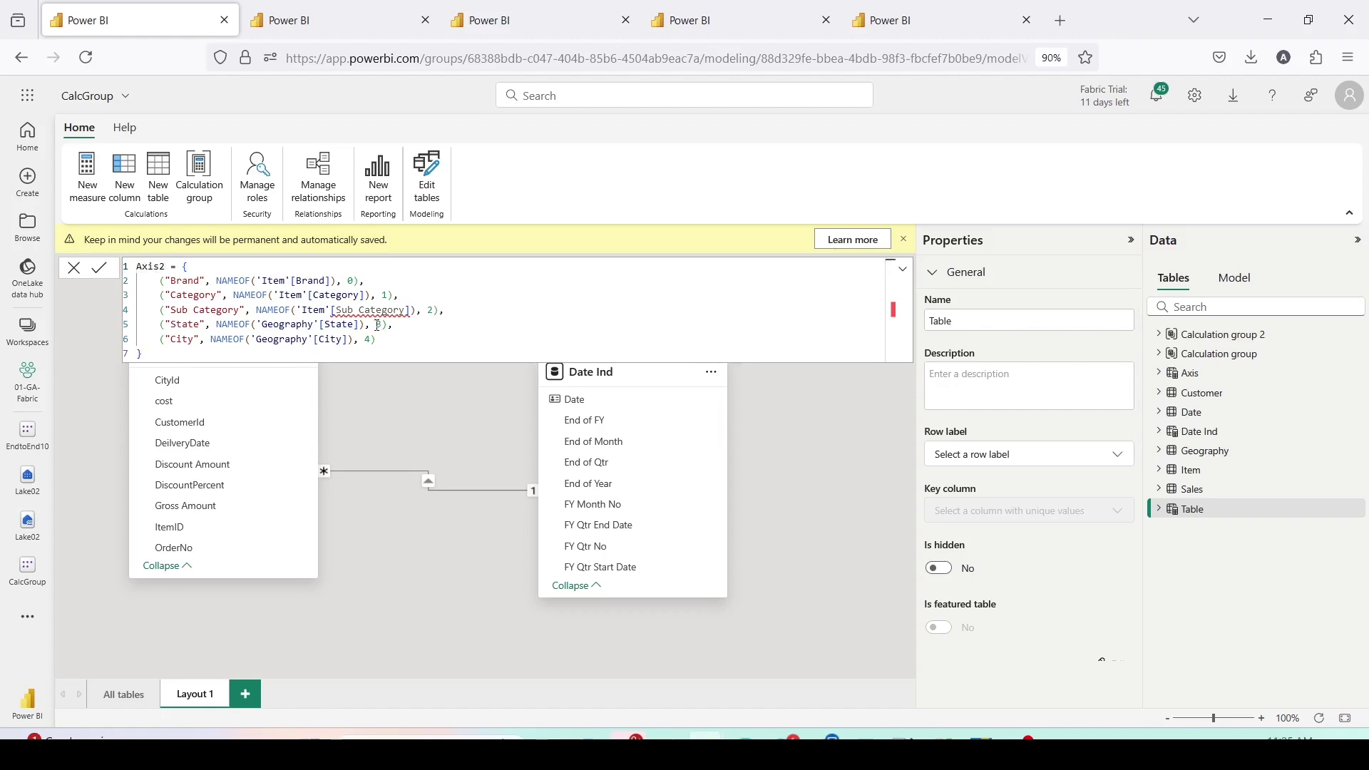
click(360, 309)
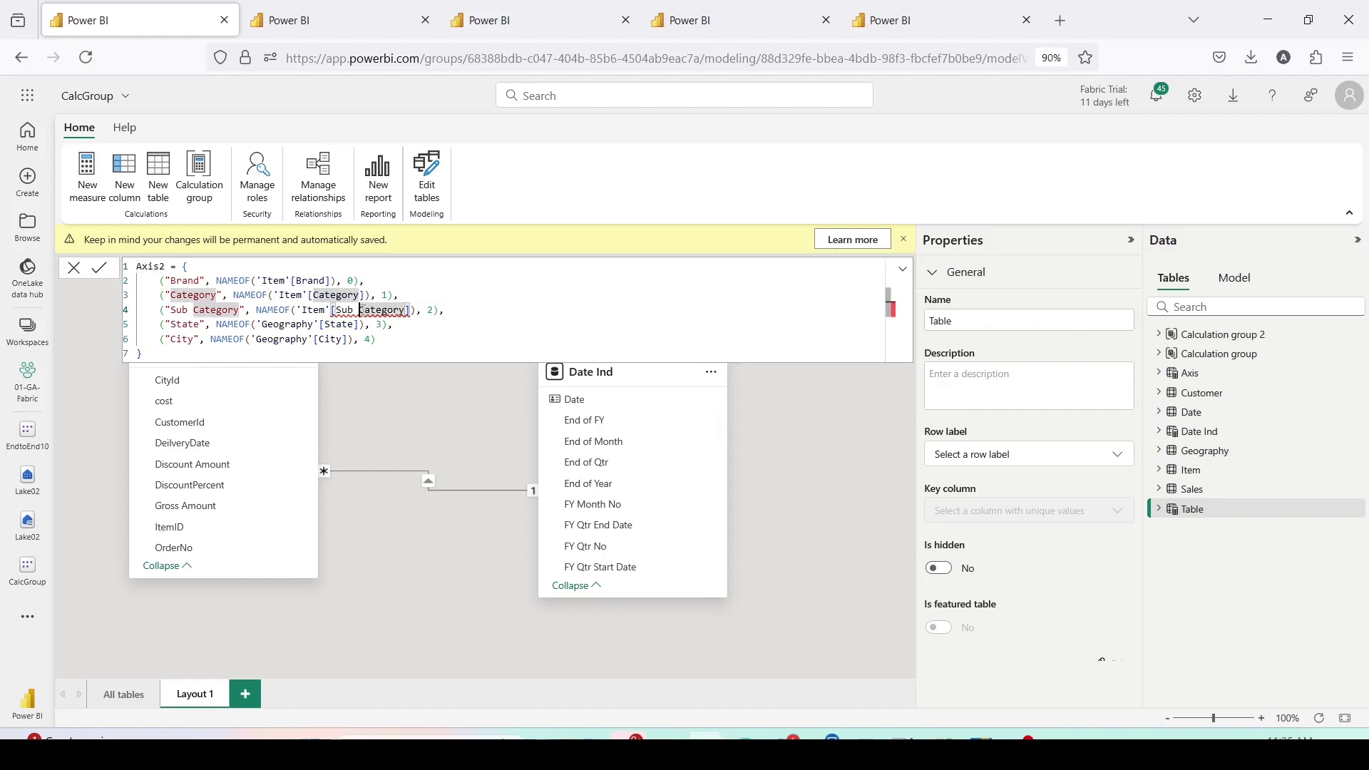
key(BackSpace)
key(ctrl+End)
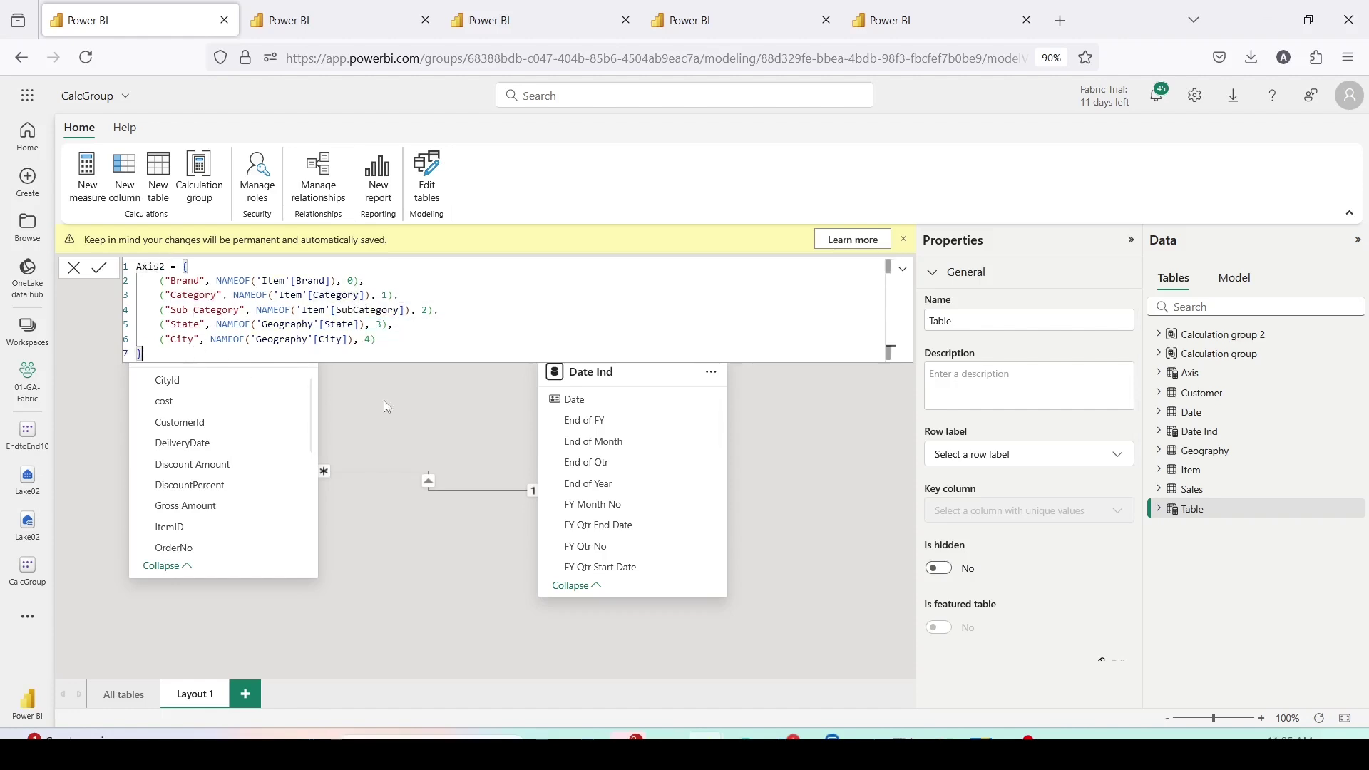
key(Return)
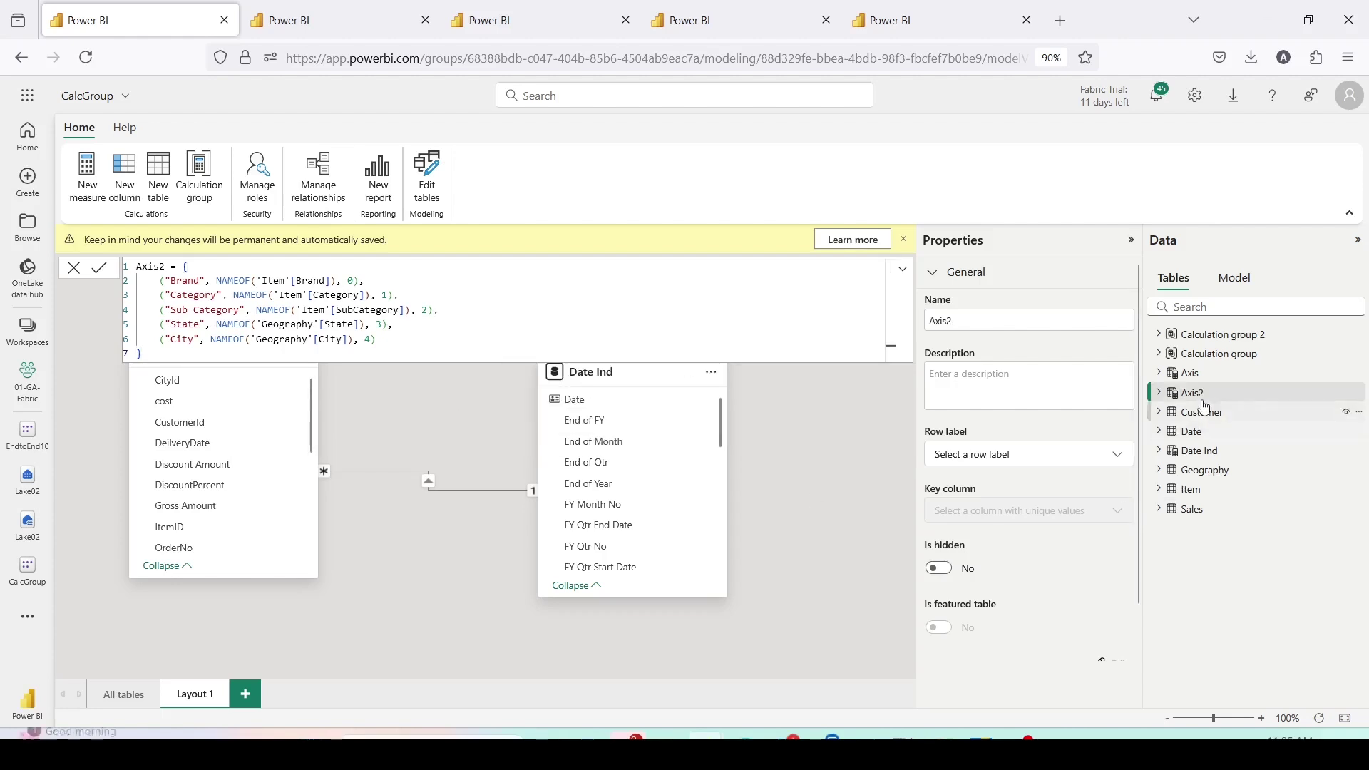
- Compare Axis2's Value1–Value3 columns and advanced properties with the Axis table, then return to the report
click(1158, 392)
click(1160, 375)
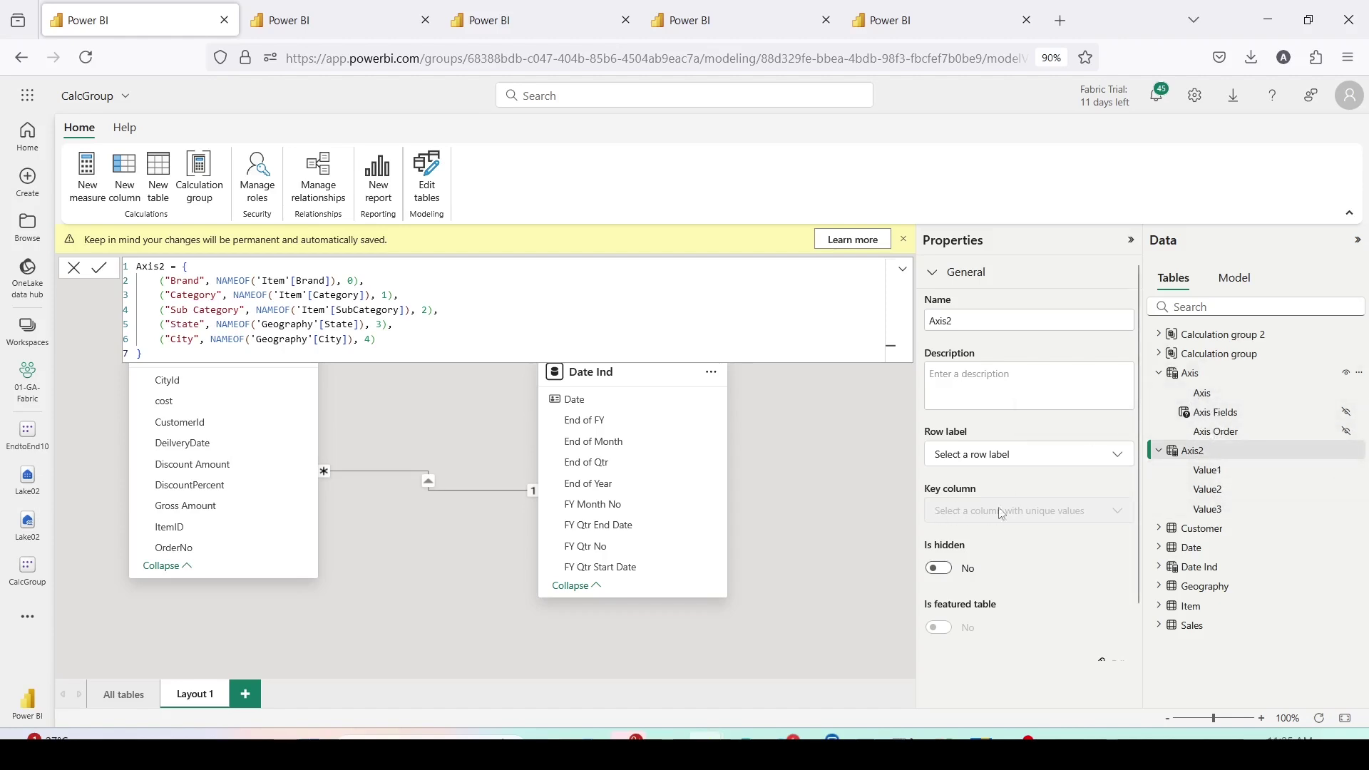
scroll(1002, 514, down, 1)
click(1161, 376)
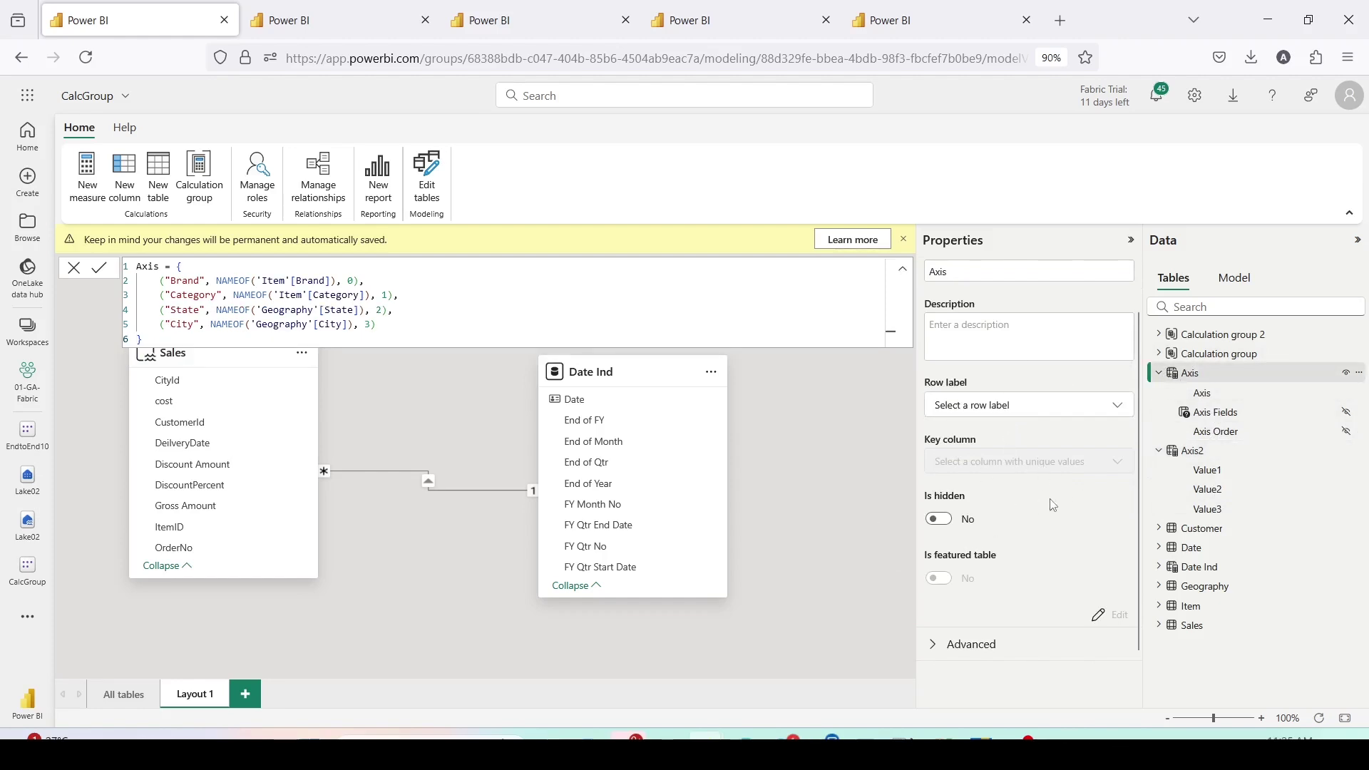
click(935, 646)
scroll(991, 465, down, 1)
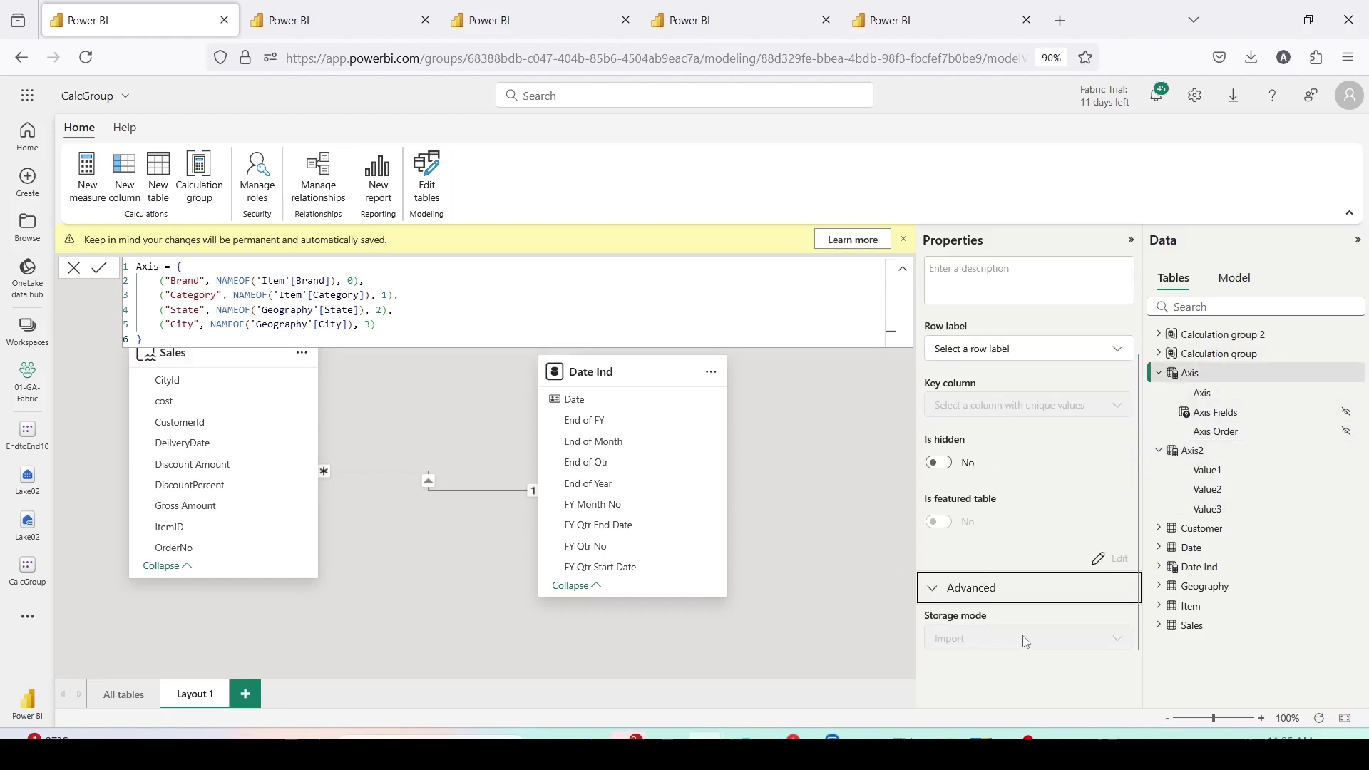
click(1187, 455)
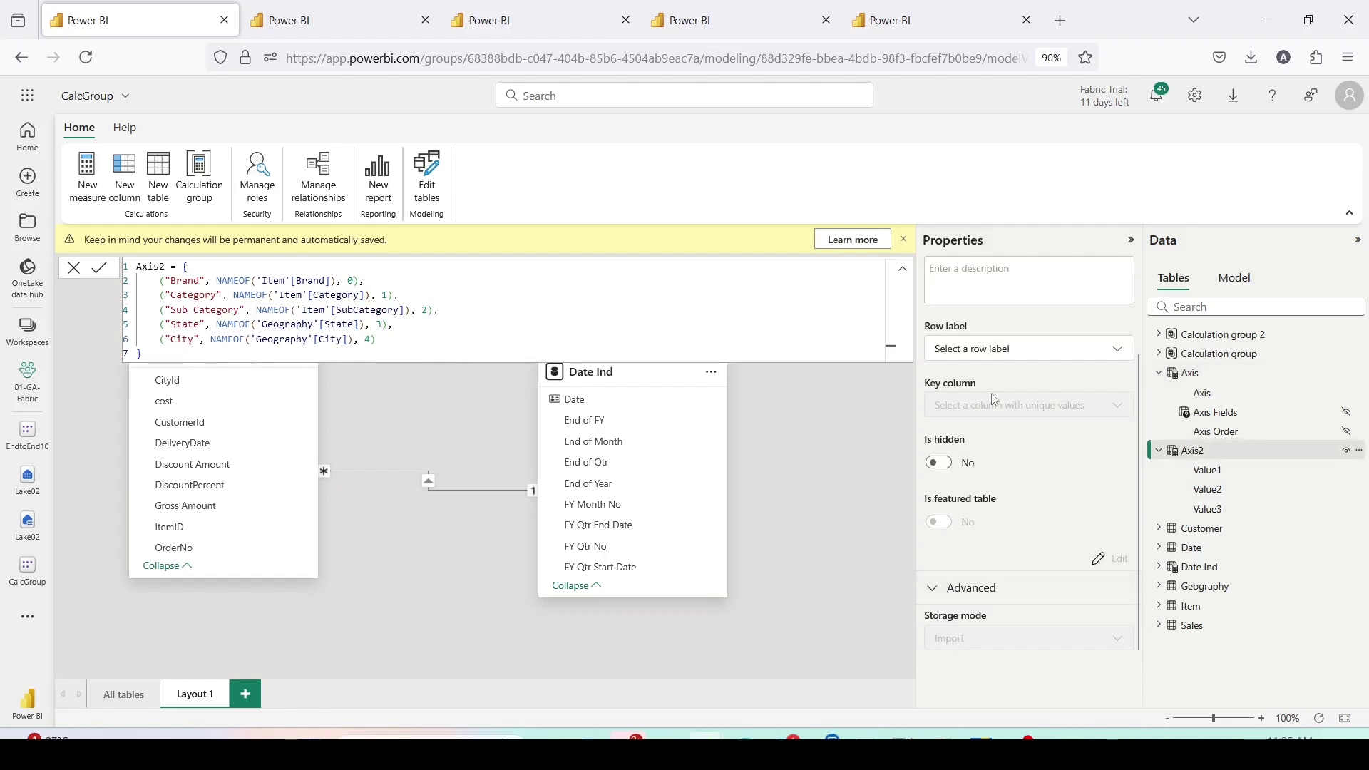
scroll(995, 399, up, 2)
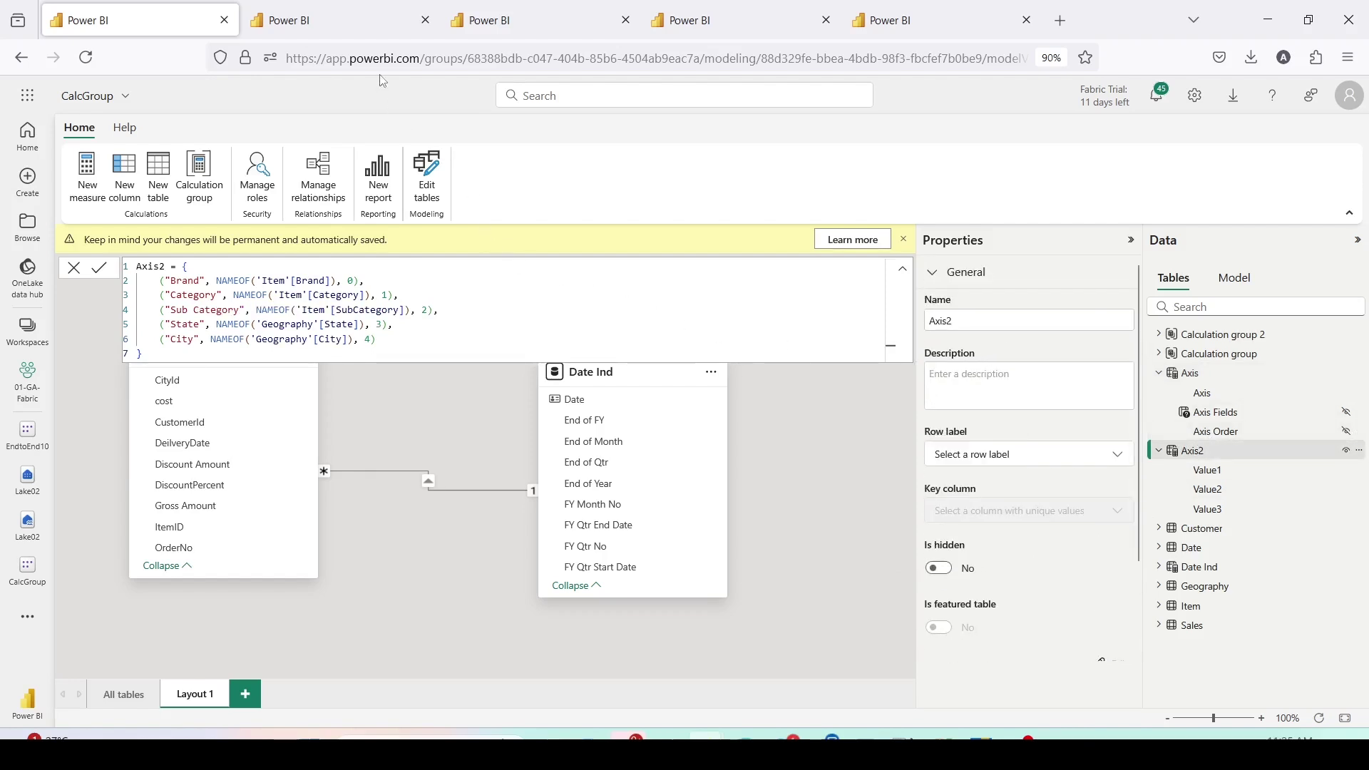
click(354, 3)
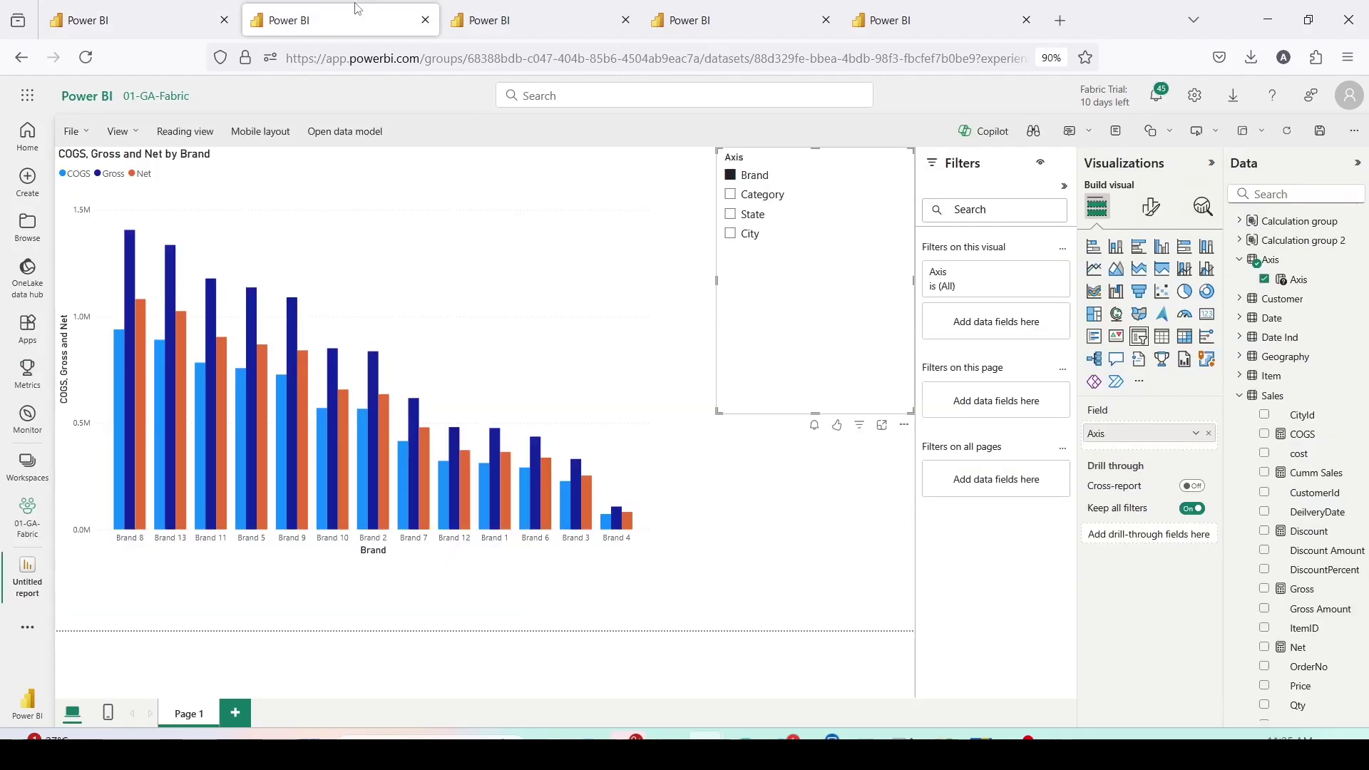
- Refresh the report, then on new Page 2 build a table of Axis2's Value1 with COGS
click(1288, 134)
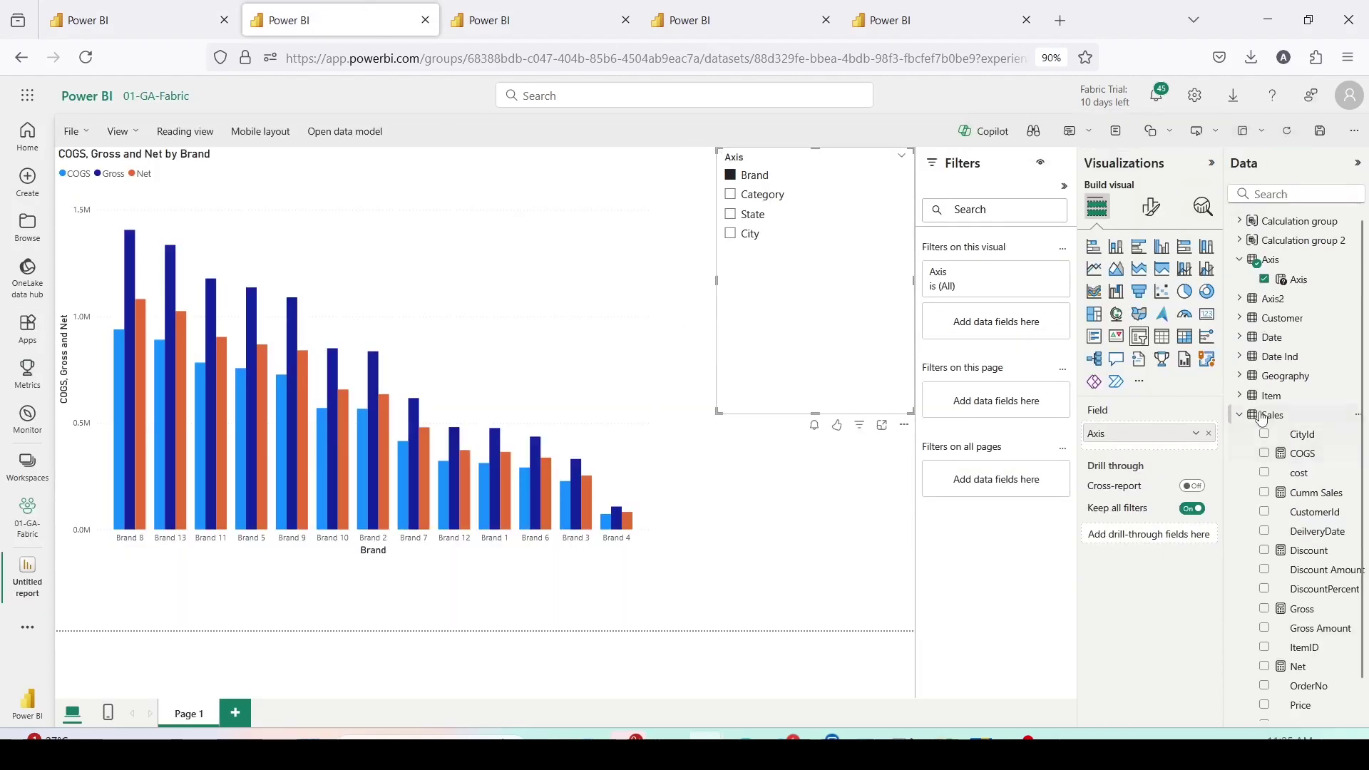
click(1244, 302)
click(236, 713)
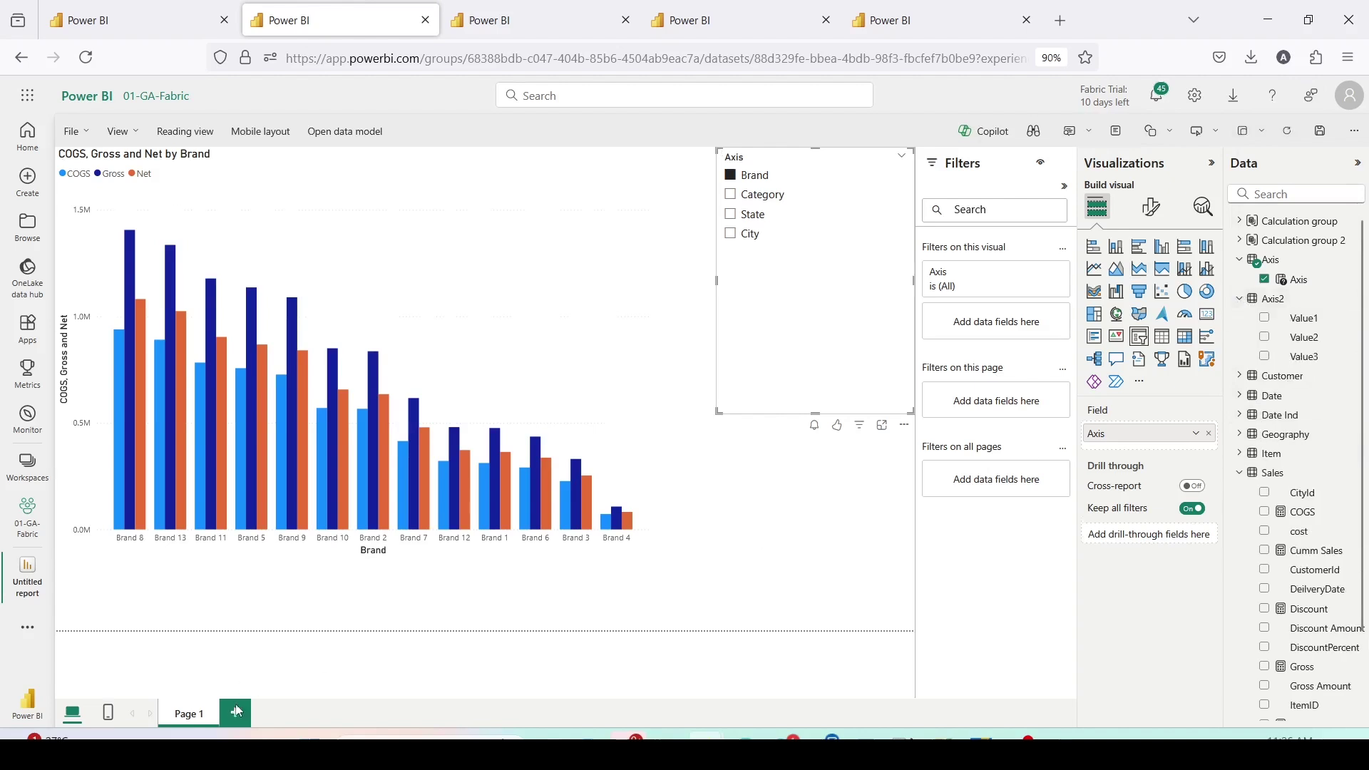
drag(1314, 326, 674, 240)
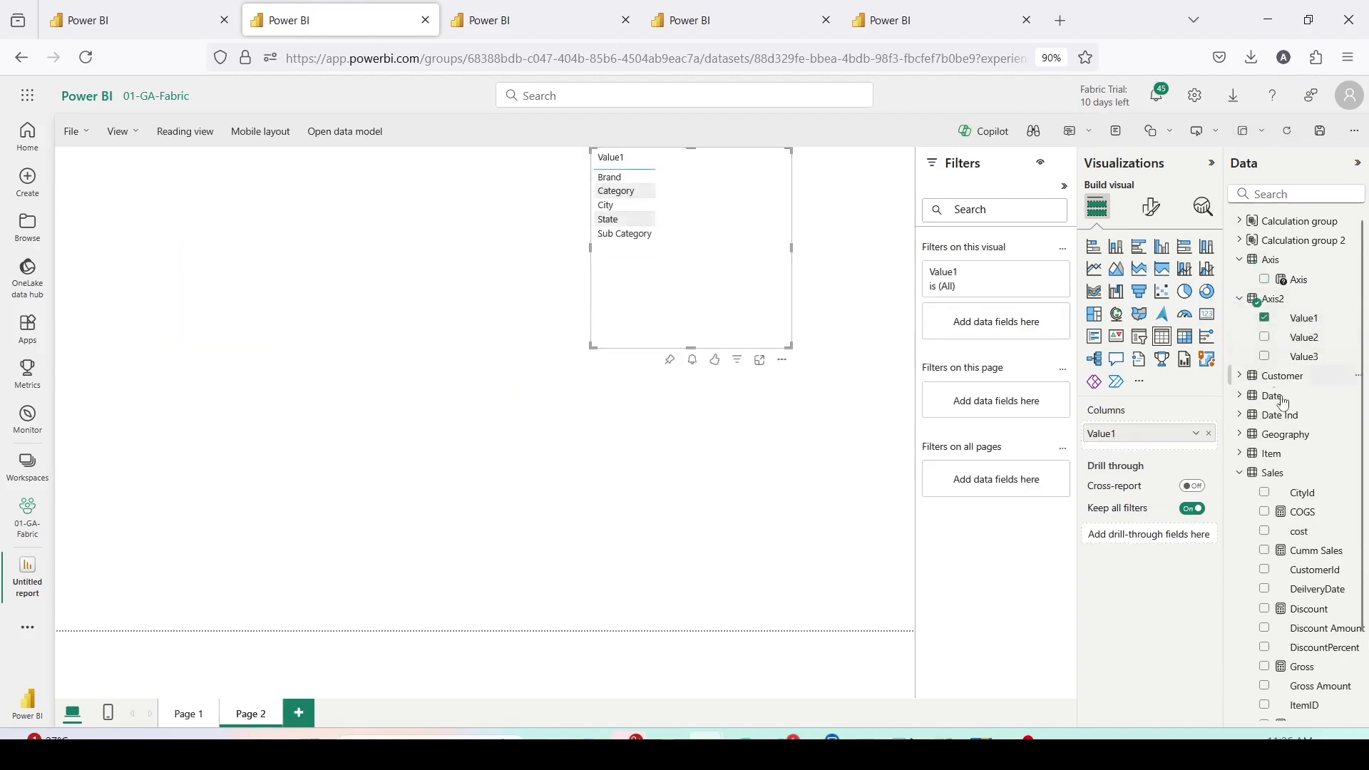
drag(1303, 521, 723, 306)
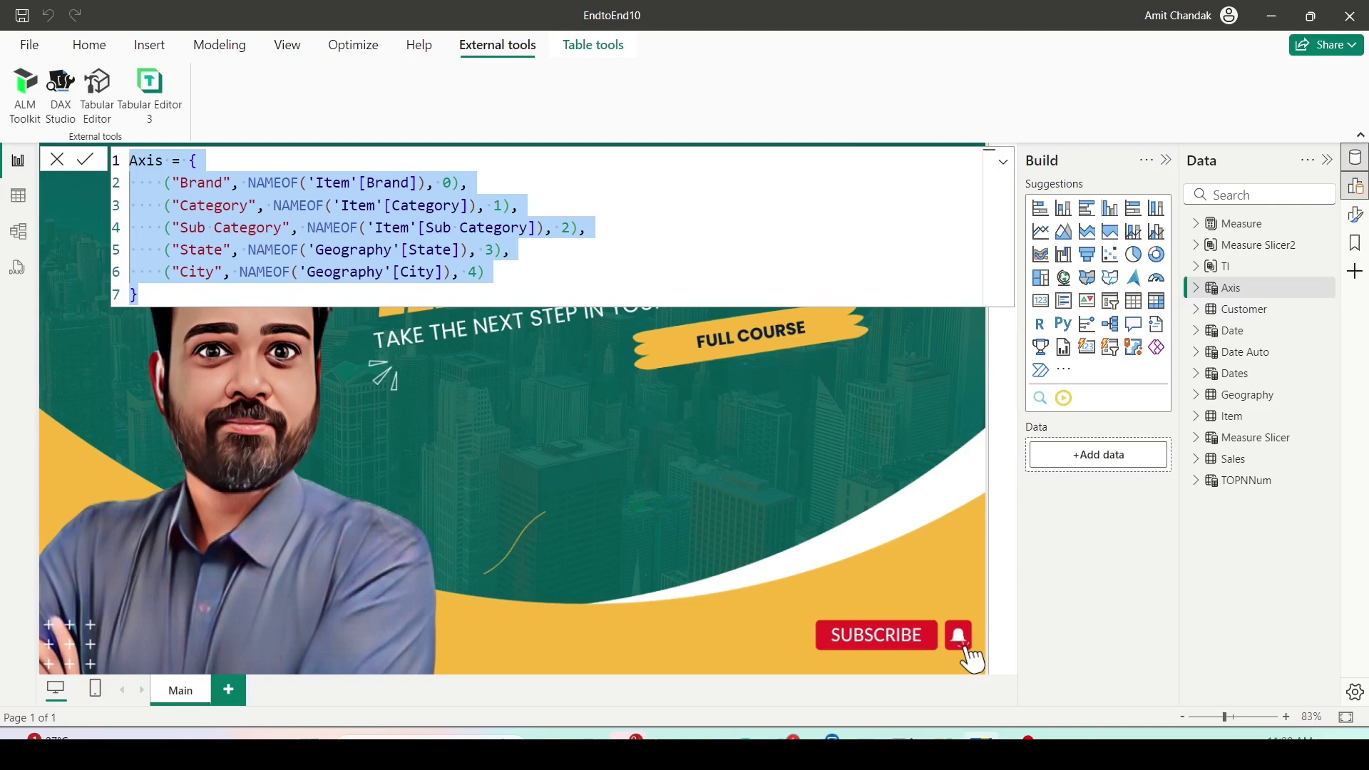
- Return to the browser's Admin portal capacity settings, where XMLA Endpoint shows Read Write
key(alt+Tab)
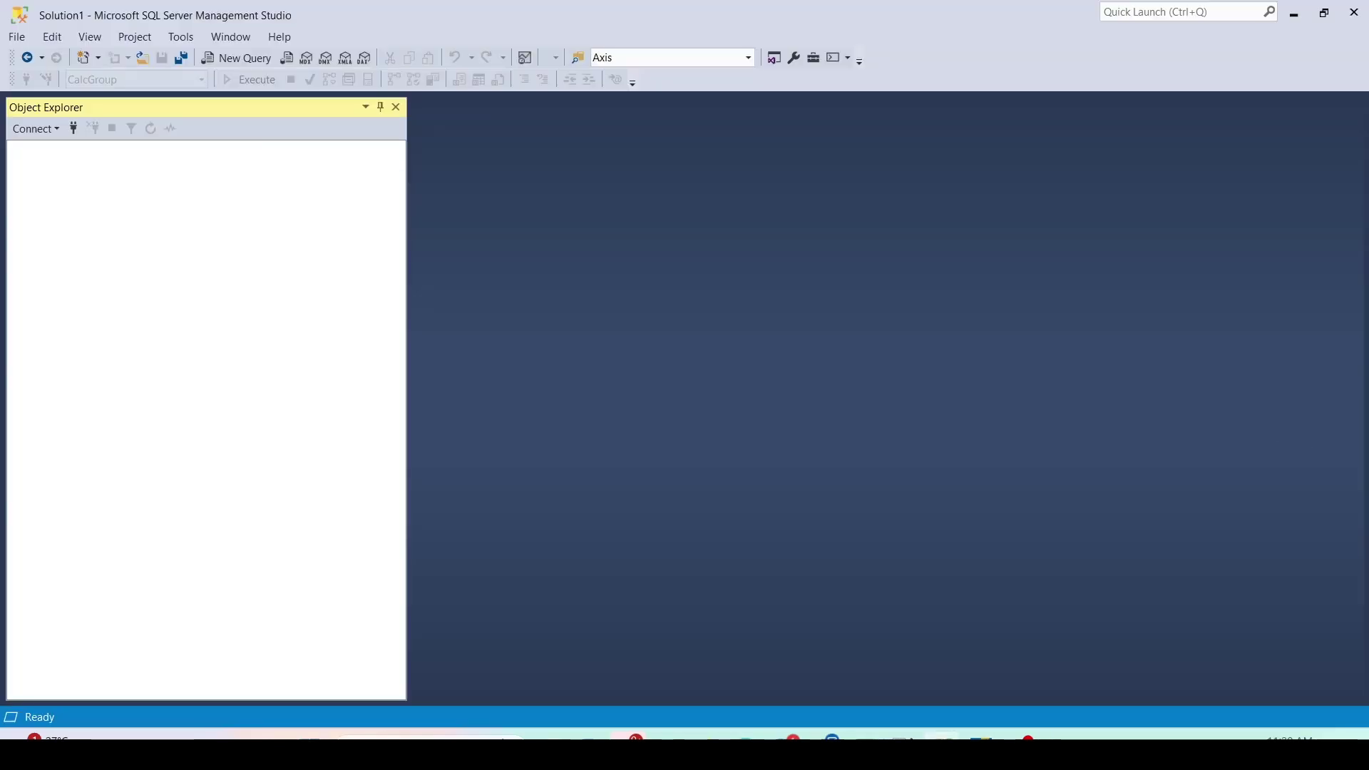
key(alt+Tab)
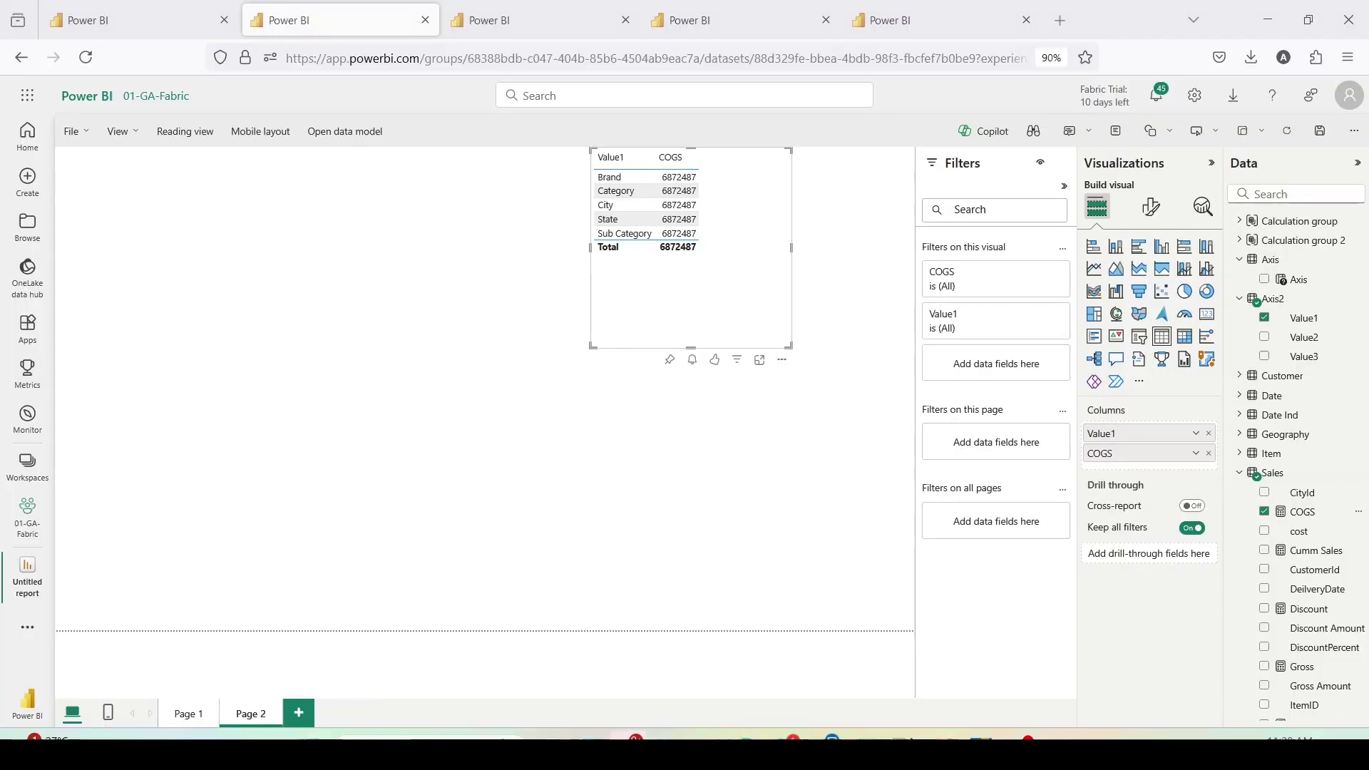
key(ctrl+Tab)
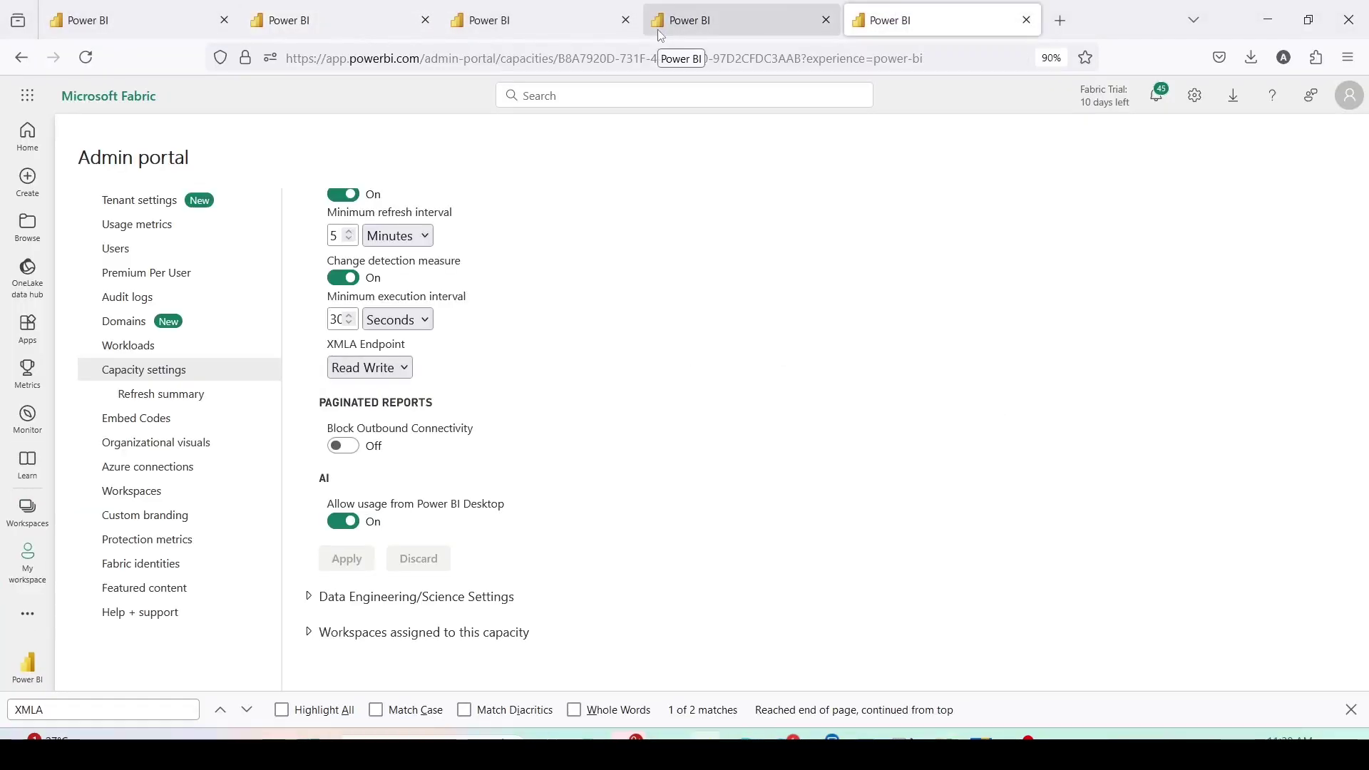
- Copy the FieldParameters workspace connection link from License info, then begin a new SSMS server connection
click(41, 512)
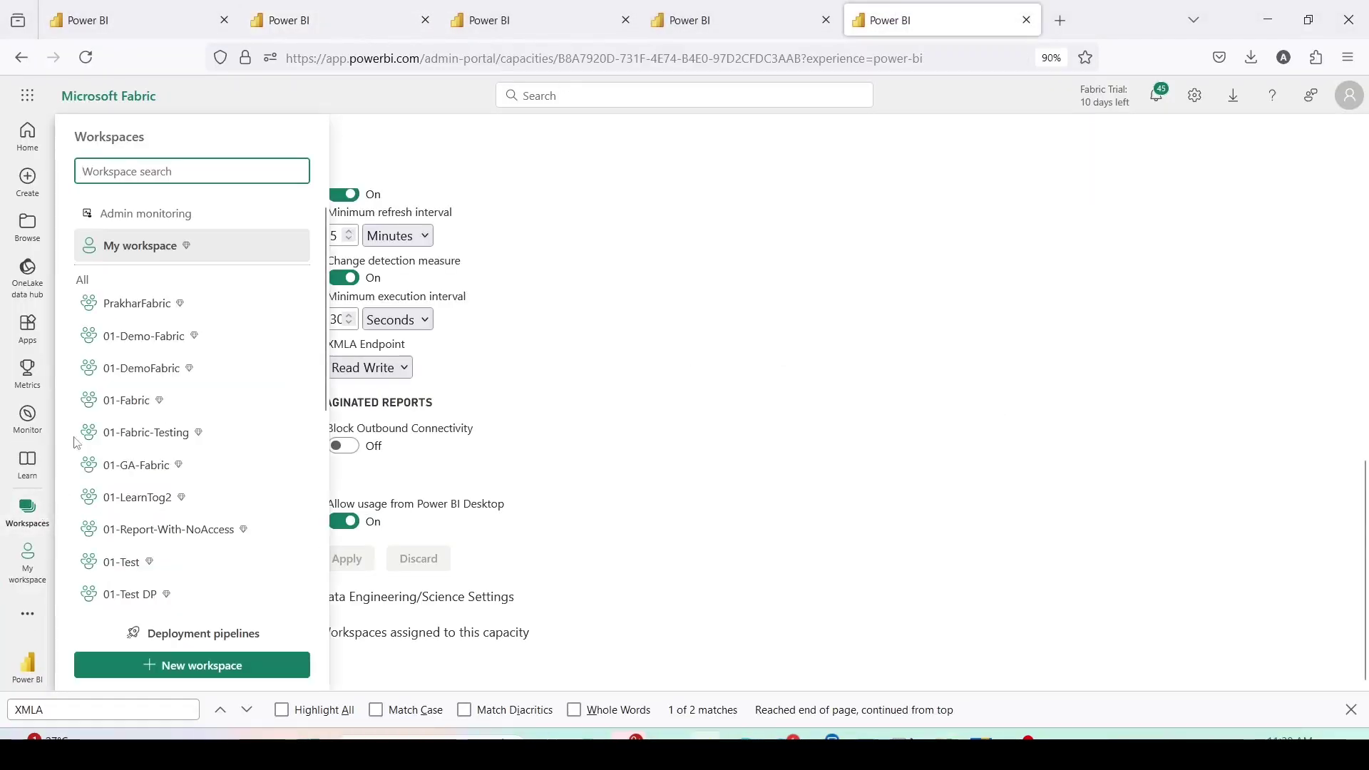
scroll(125, 397, down, 5)
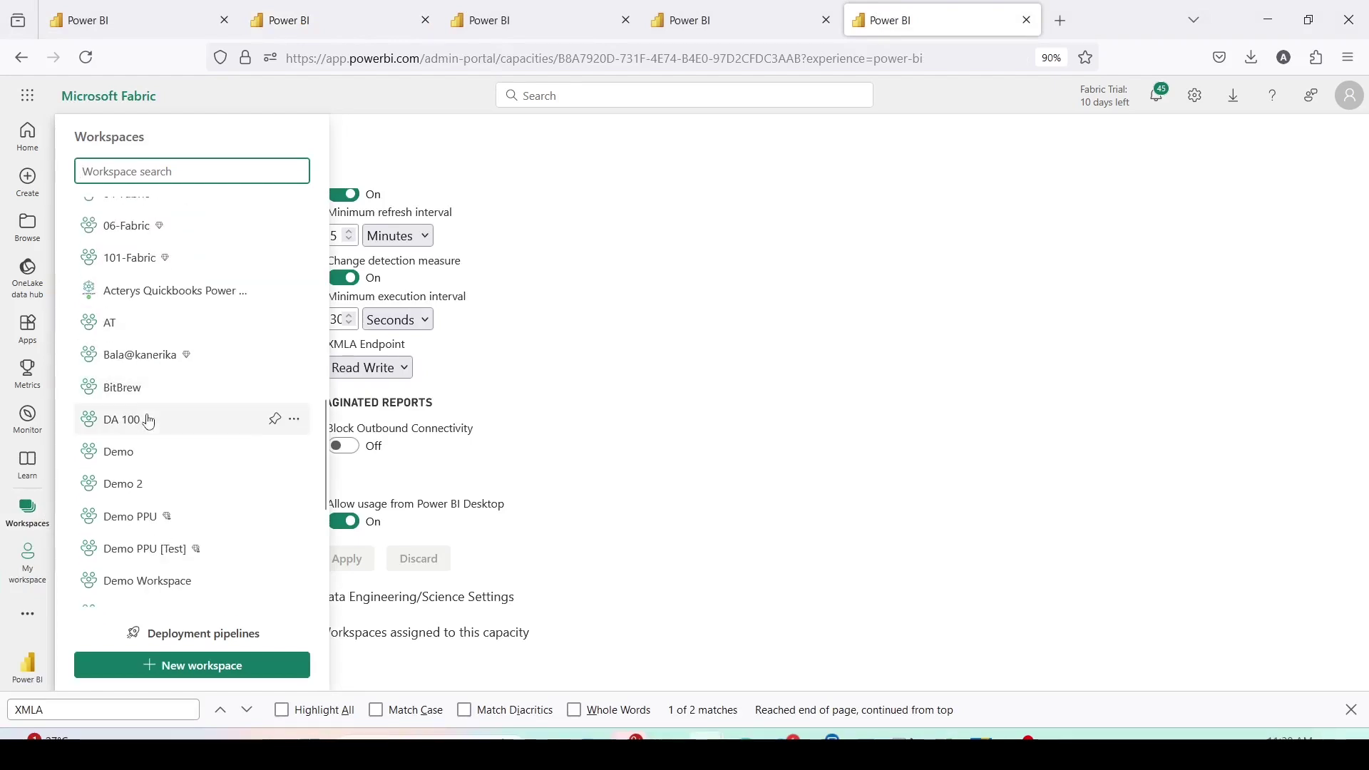
text(fi)
click(128, 272)
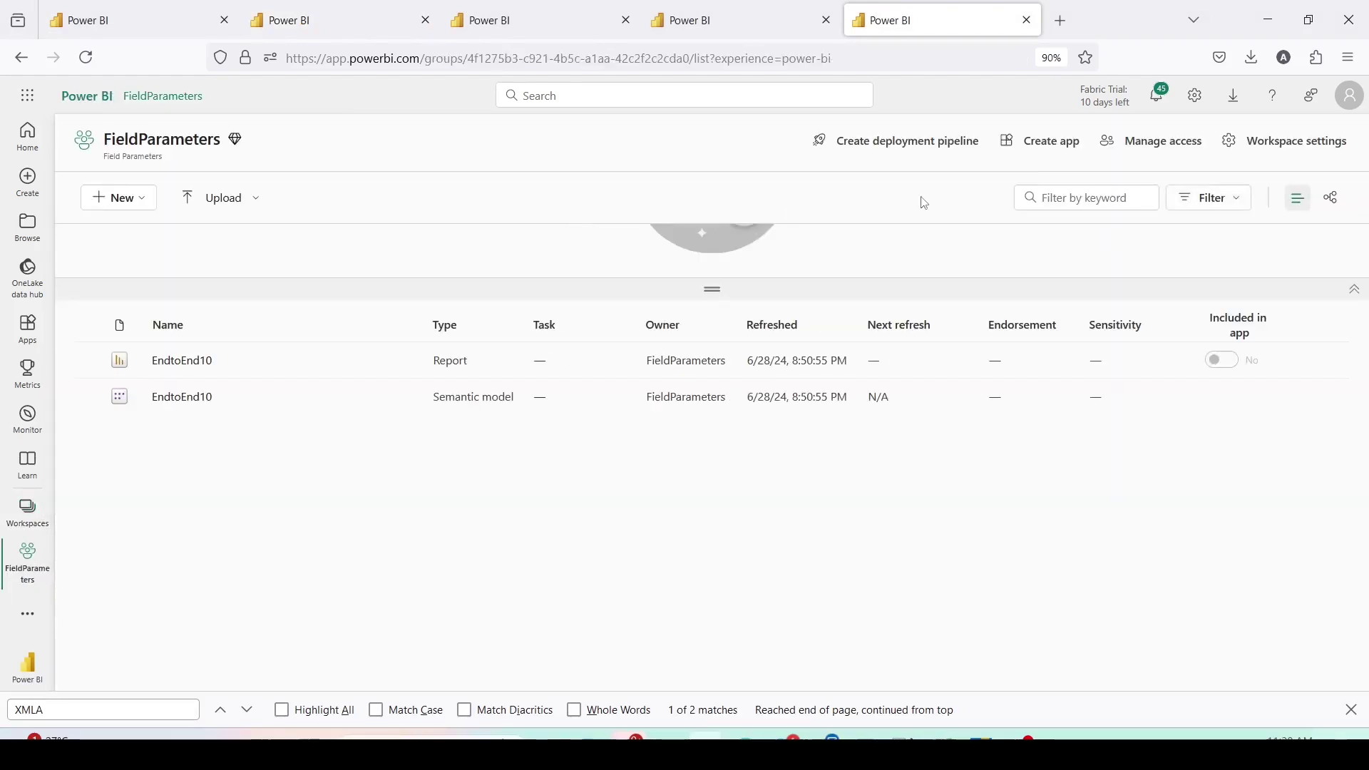
click(1272, 144)
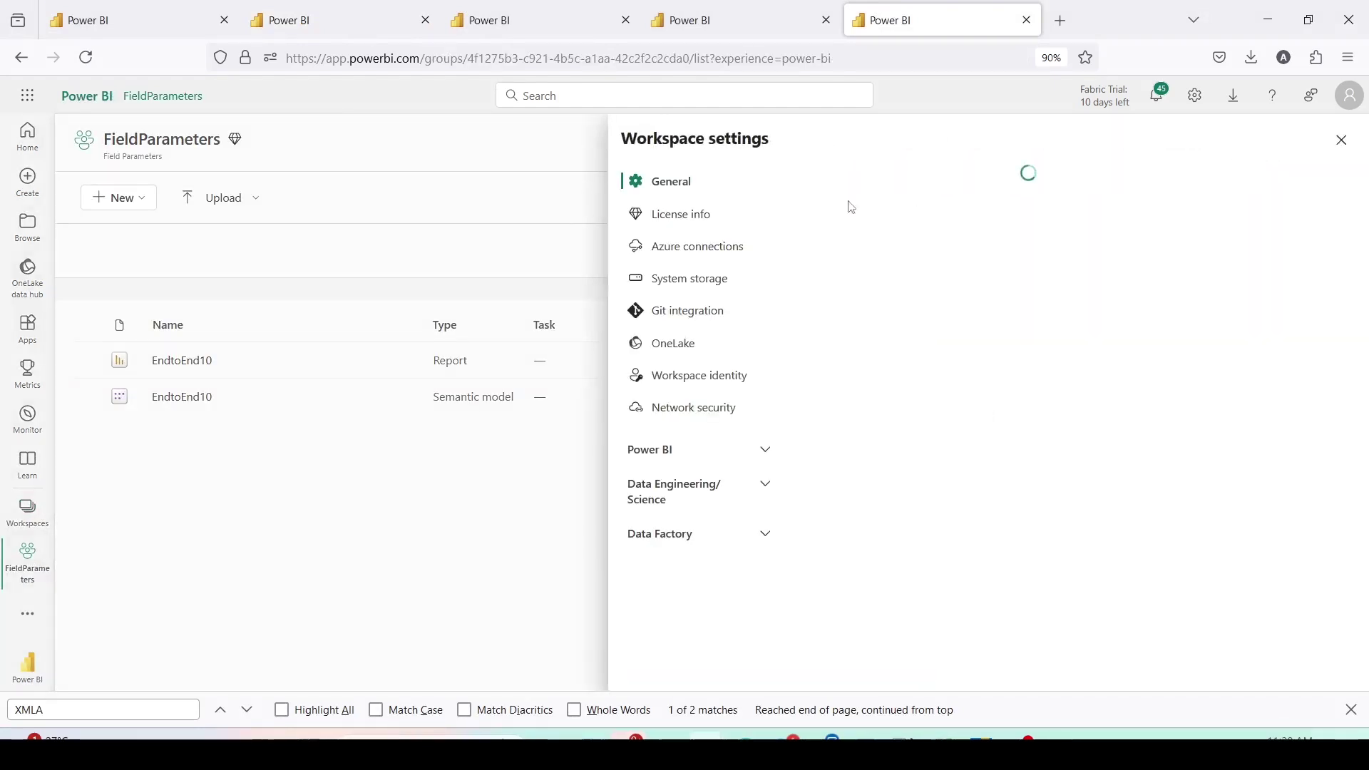
click(700, 214)
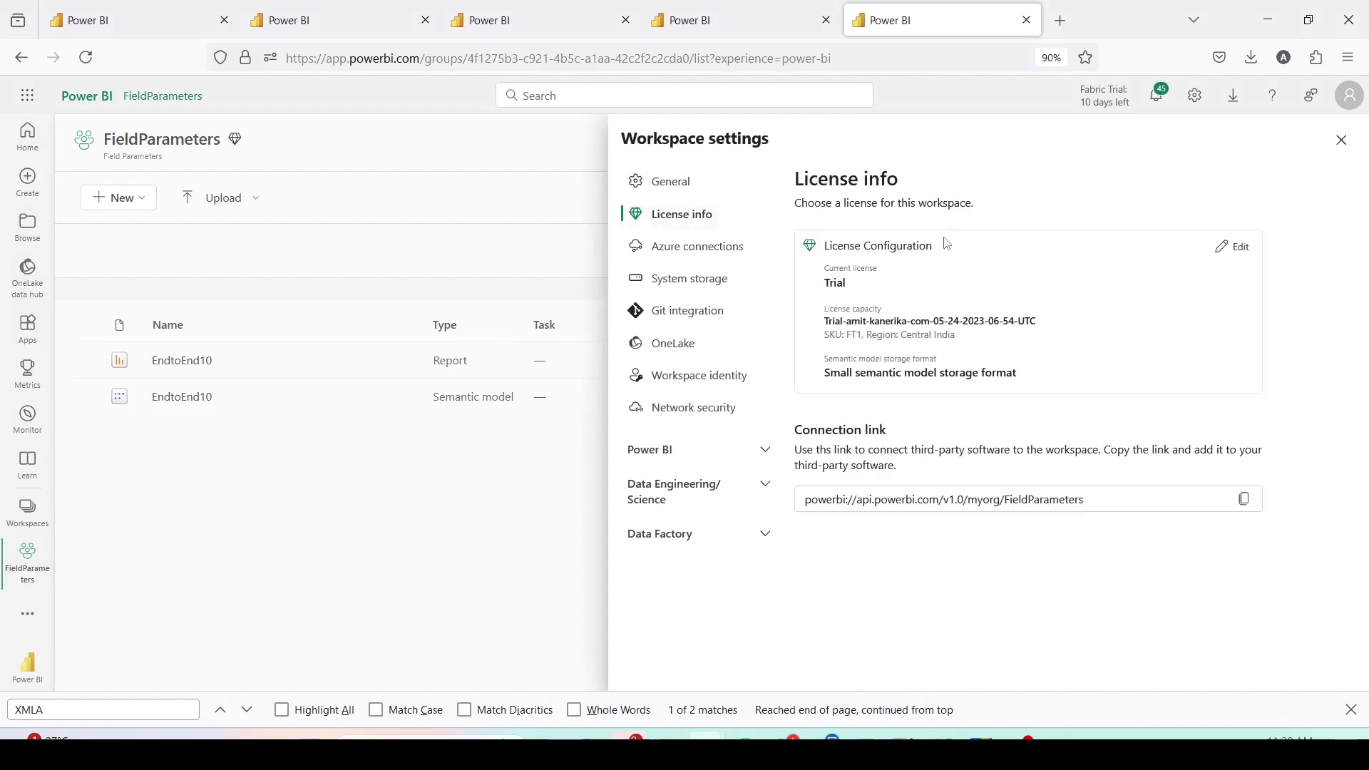
click(1244, 499)
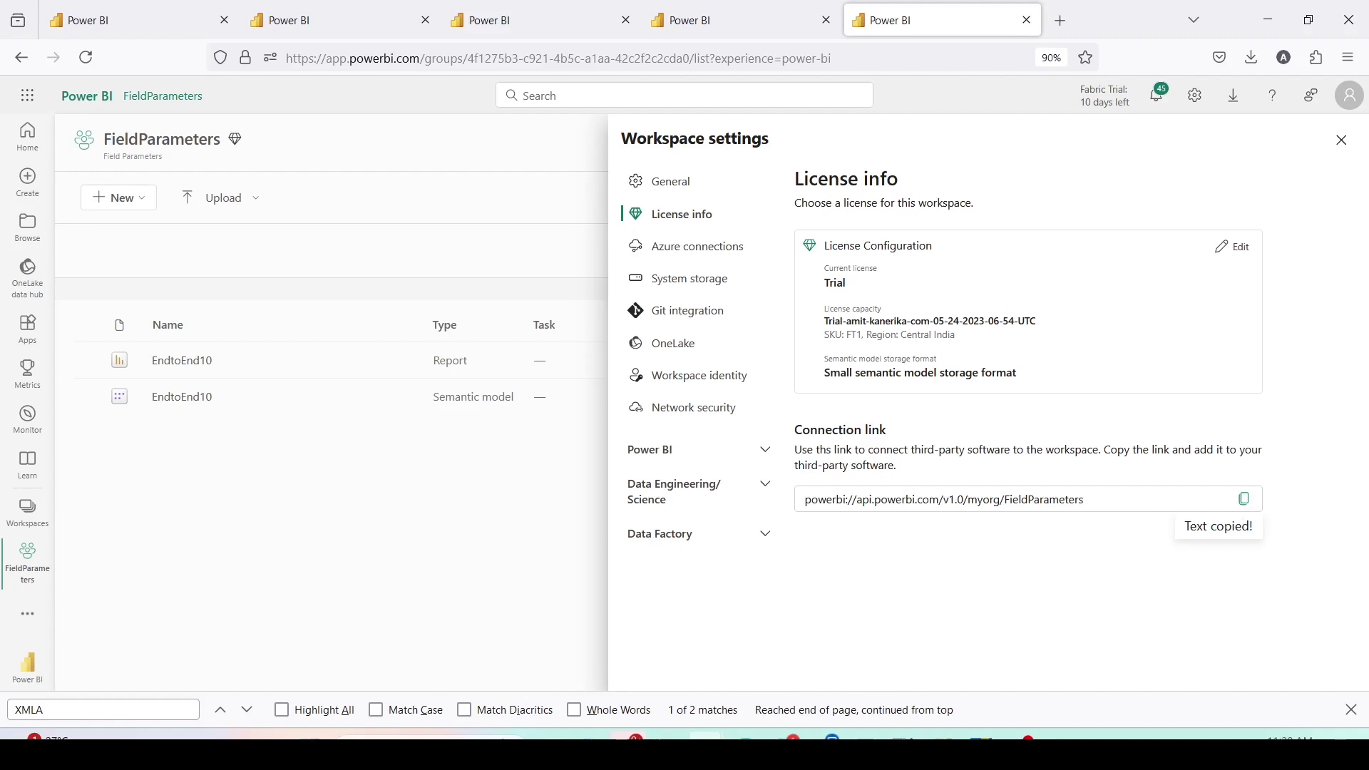
key(alt+Tab)
click(73, 128)
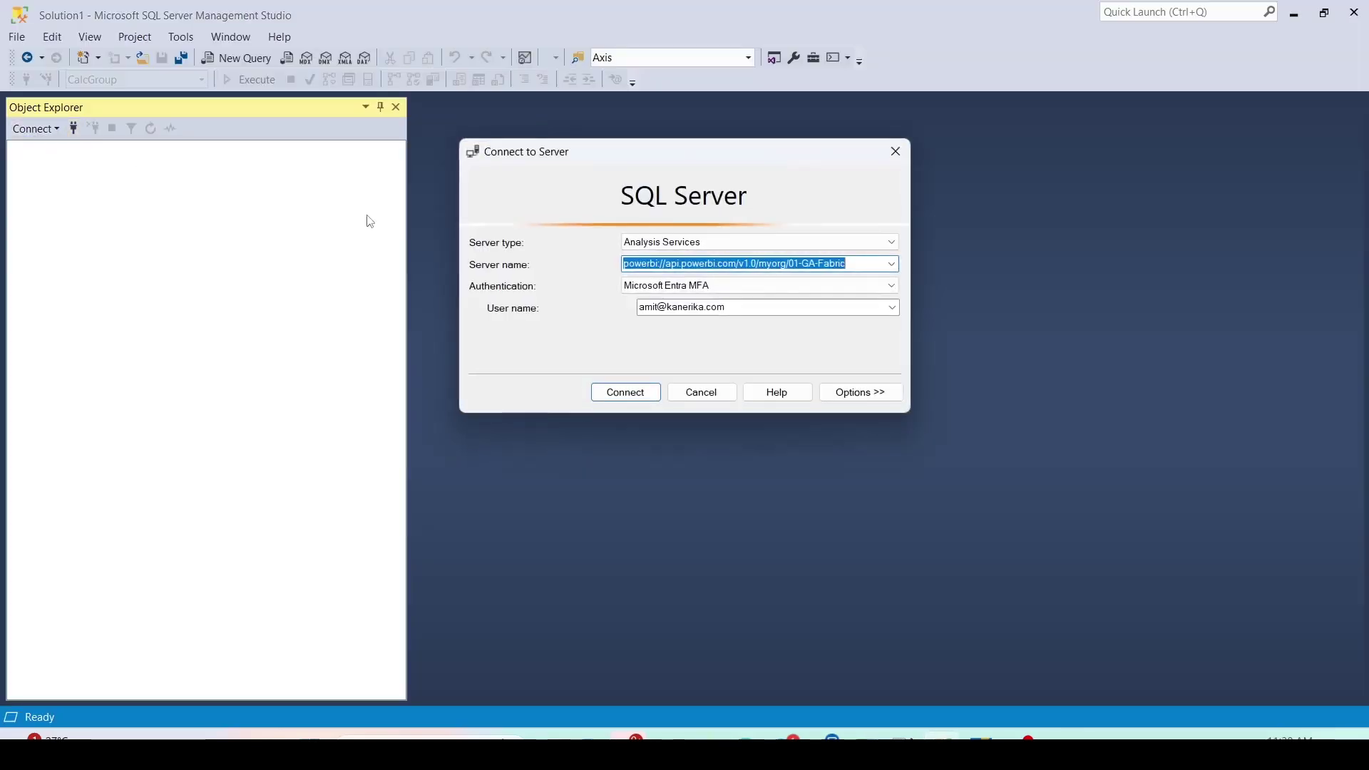
- Connect to the FieldParameters workspace as Analysis Services using the pasted powerbi:// link
click(817, 244)
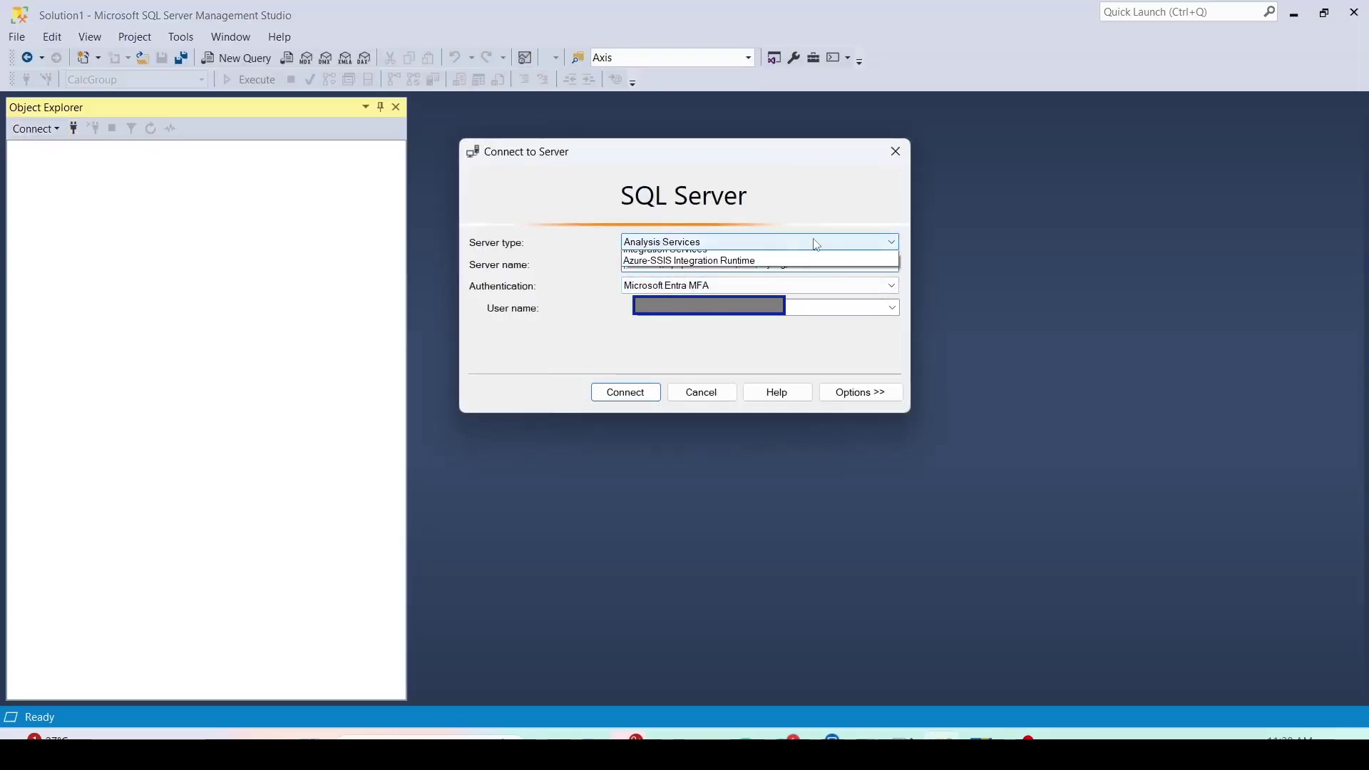
click(784, 263)
key(Tab)
key(ctrl+v)
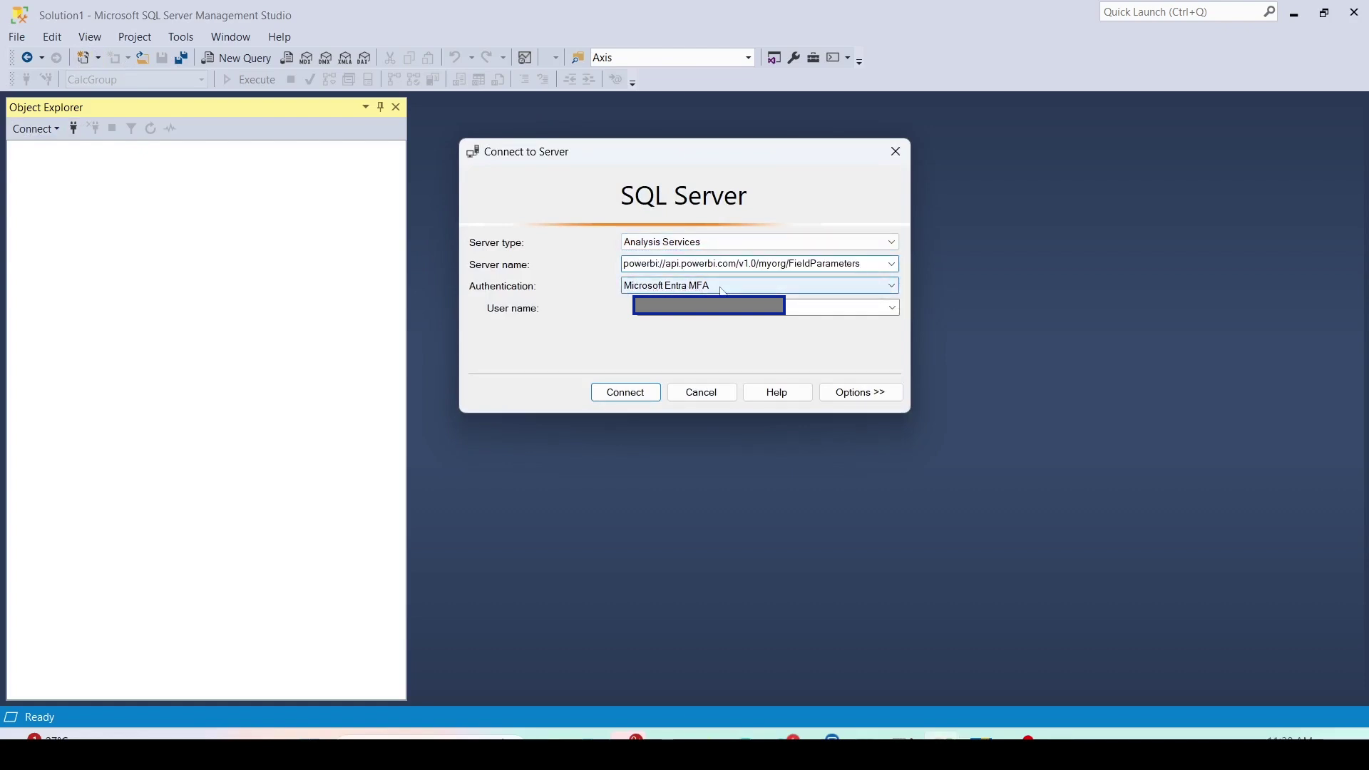
click(635, 394)
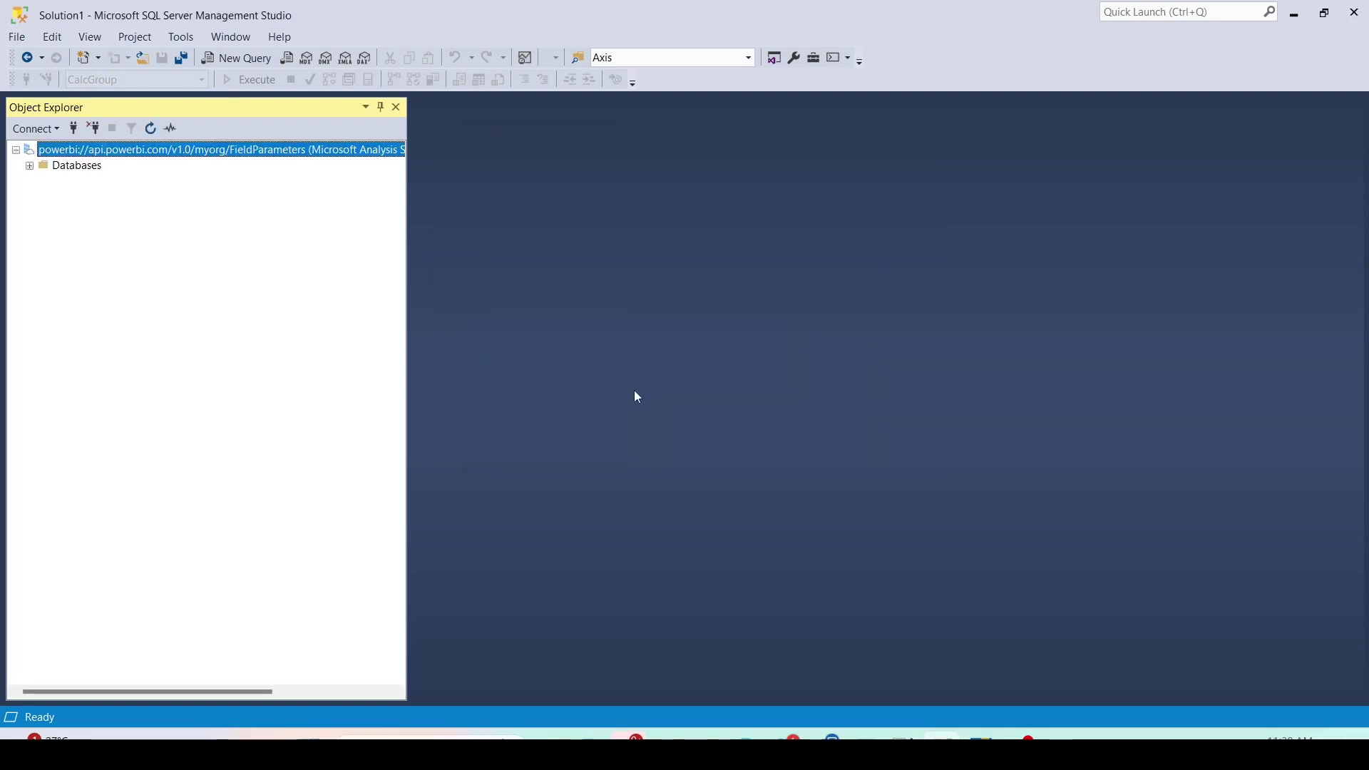
- Expand Databases > EndtoEnd10 > Tables to list Axis, Measure and Sales
click(29, 166)
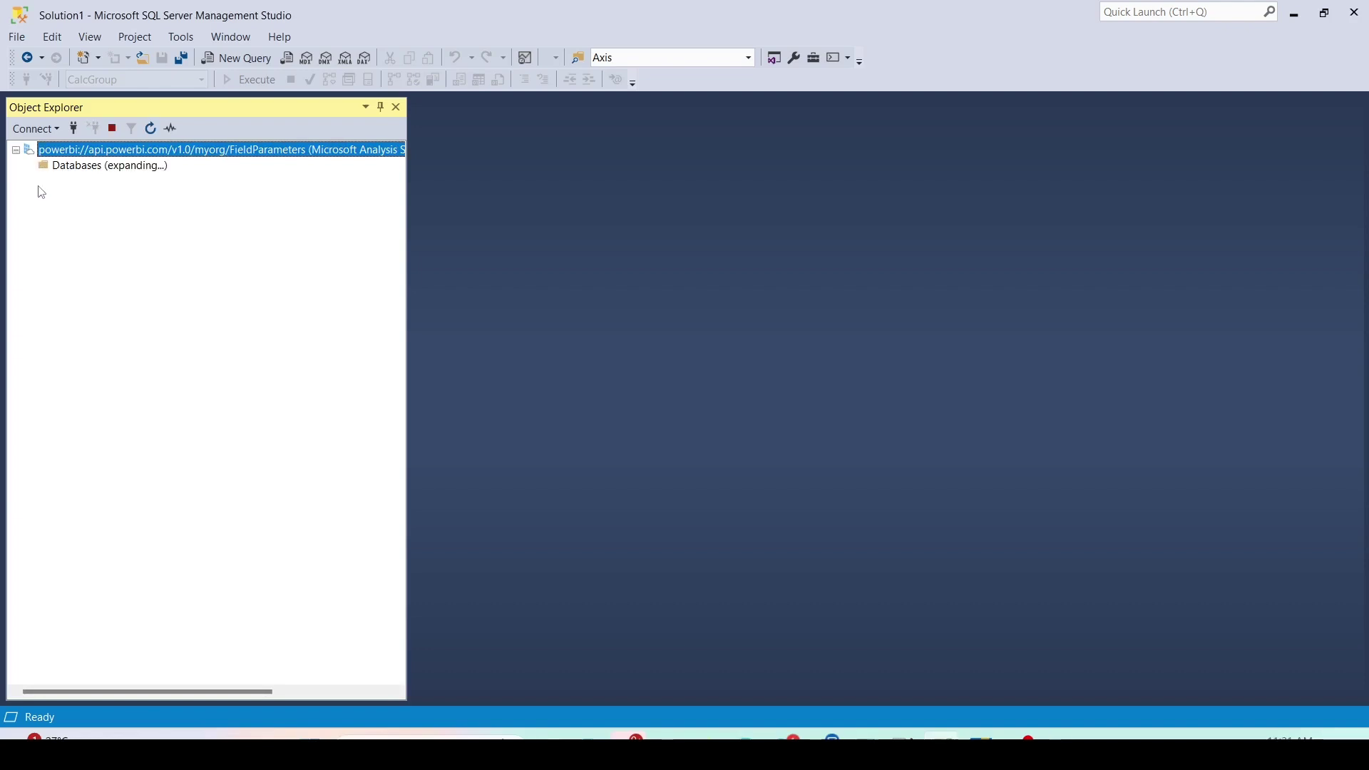
click(43, 182)
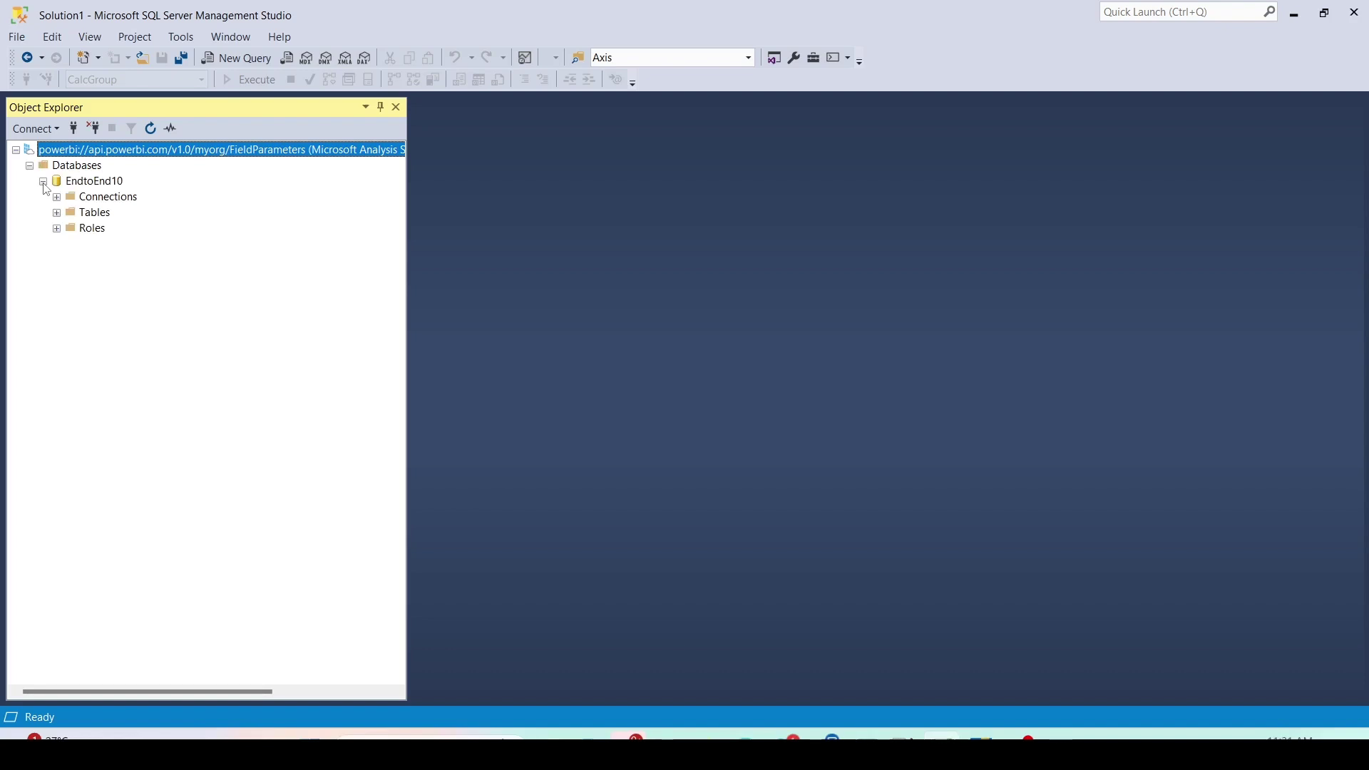
click(57, 214)
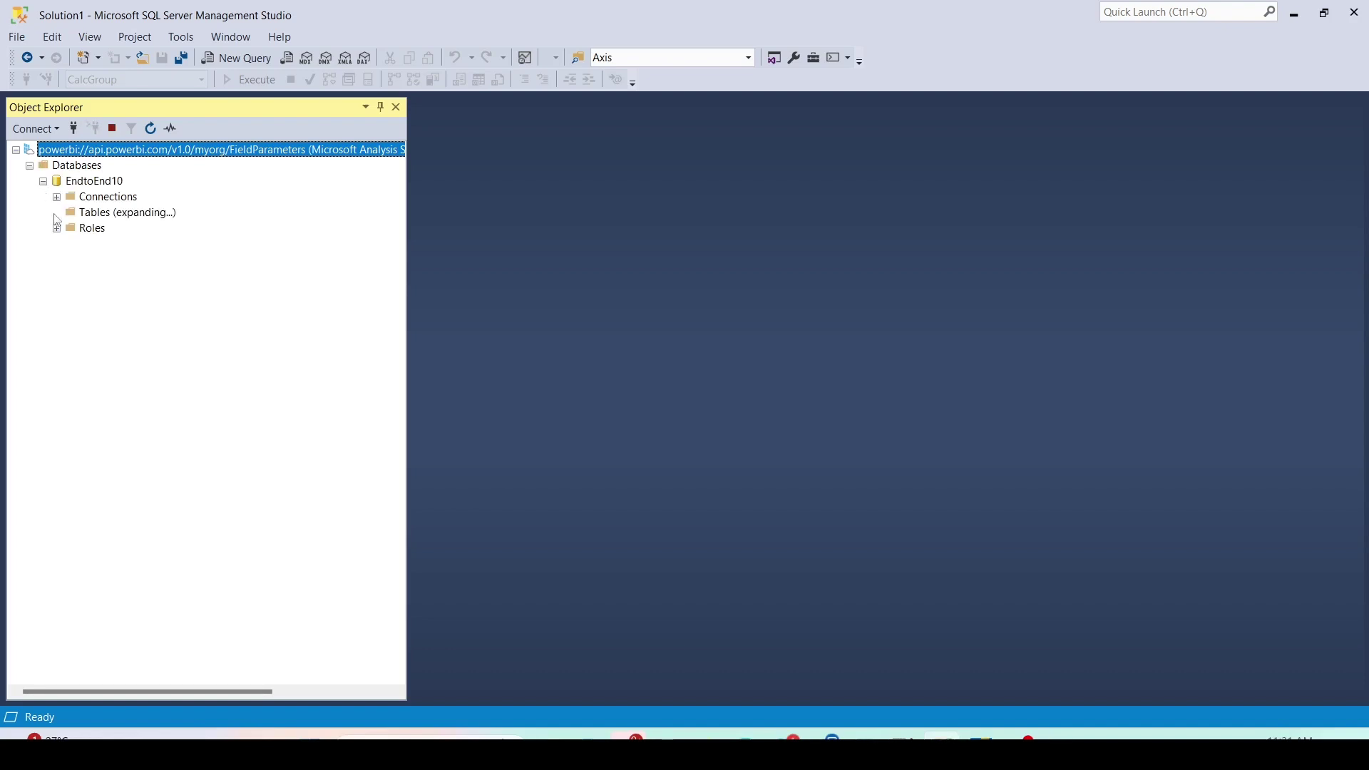
right_click(109, 231)
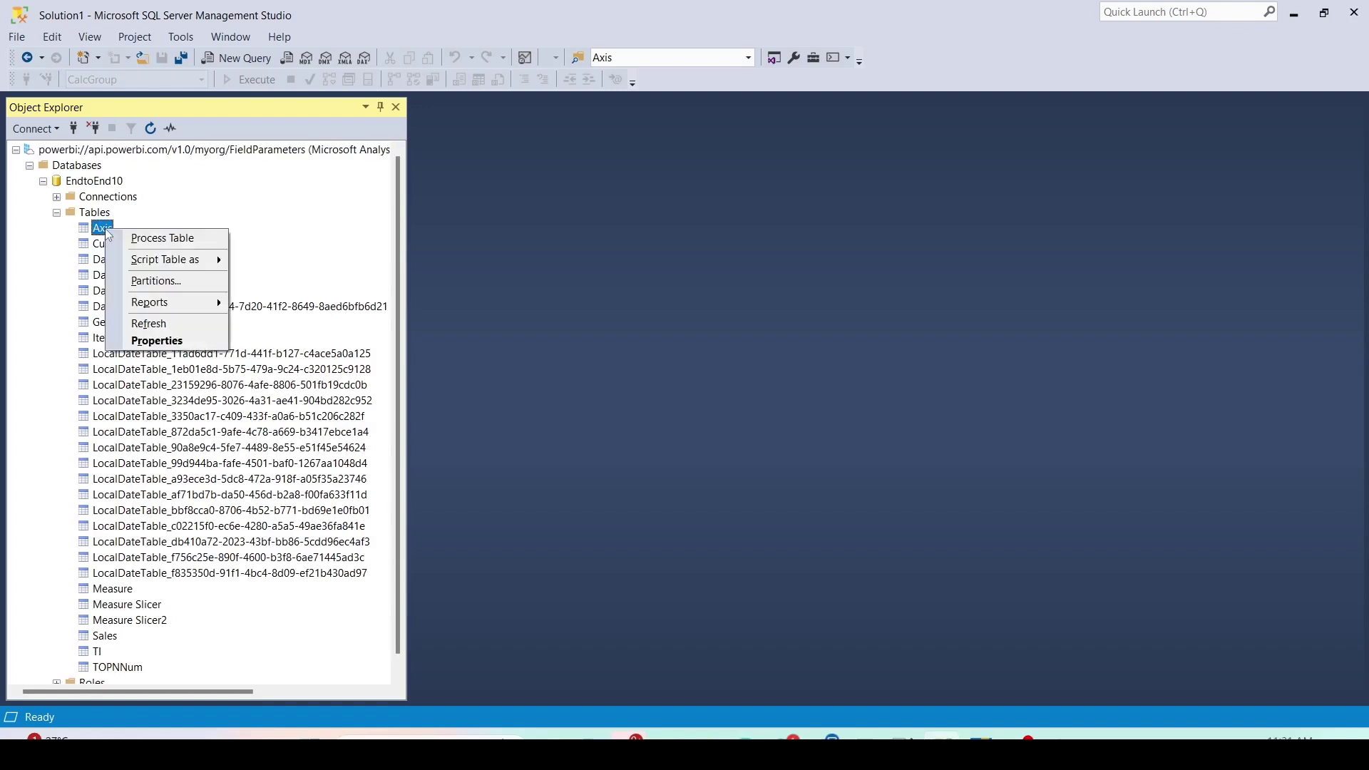
- Script the Axis table as CREATE OR REPLACE into a new query window and copy it all
mouse_move(179, 260)
mouse_move(334, 285)
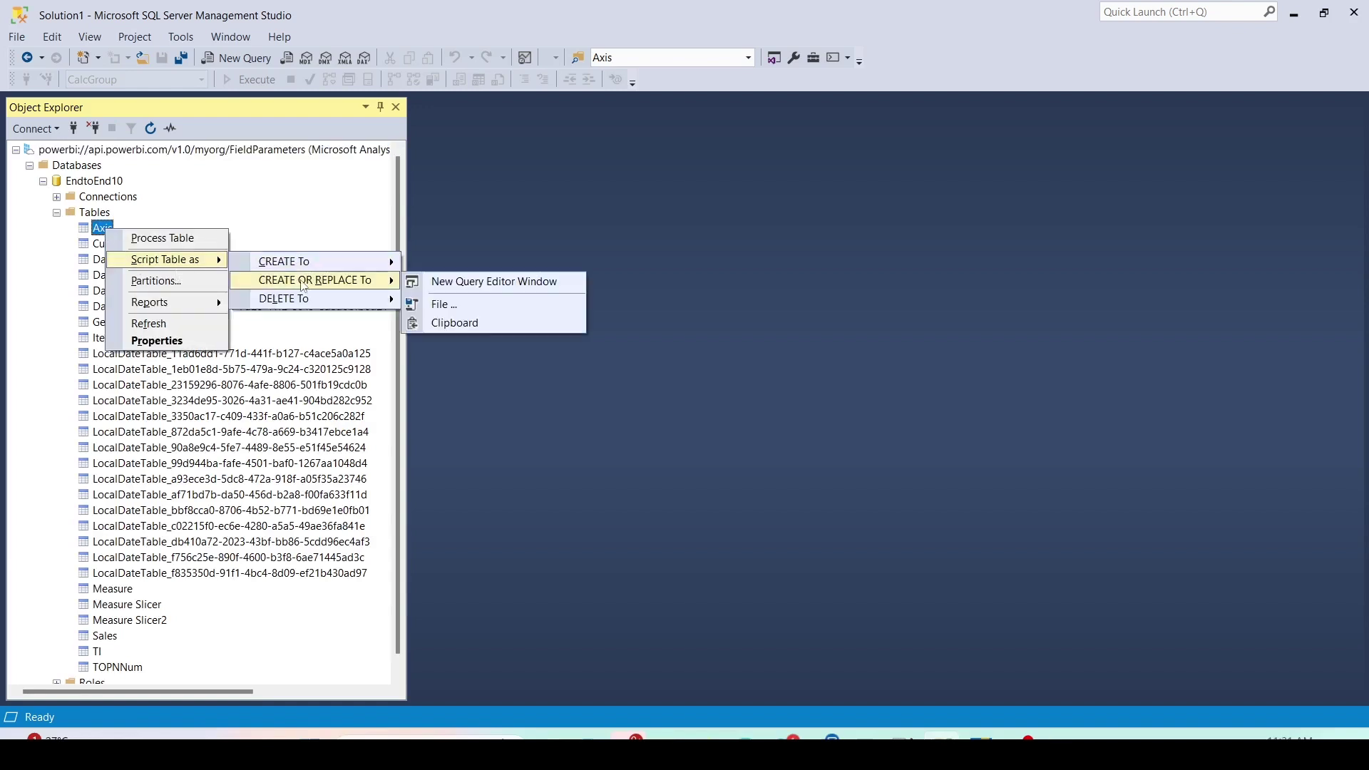
click(479, 281)
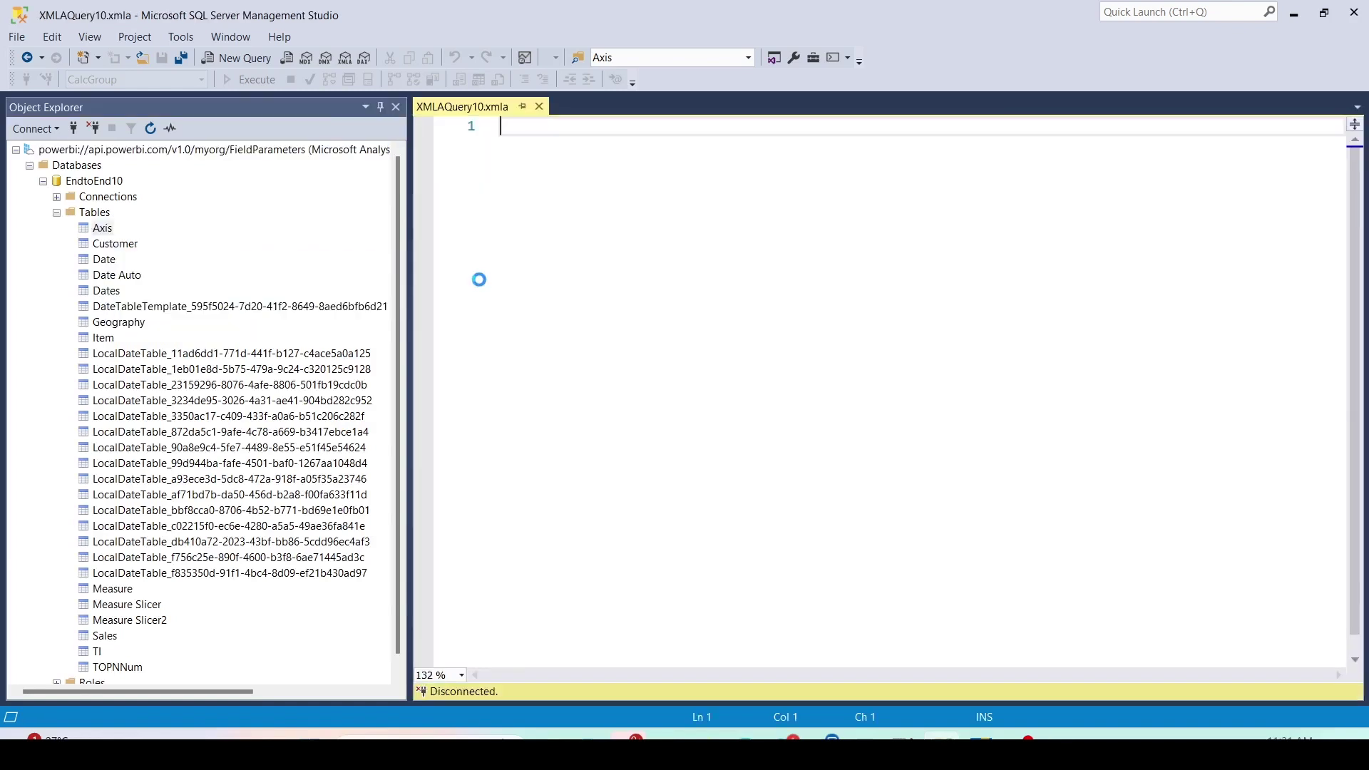
click(703, 240)
key(ctrl+a)
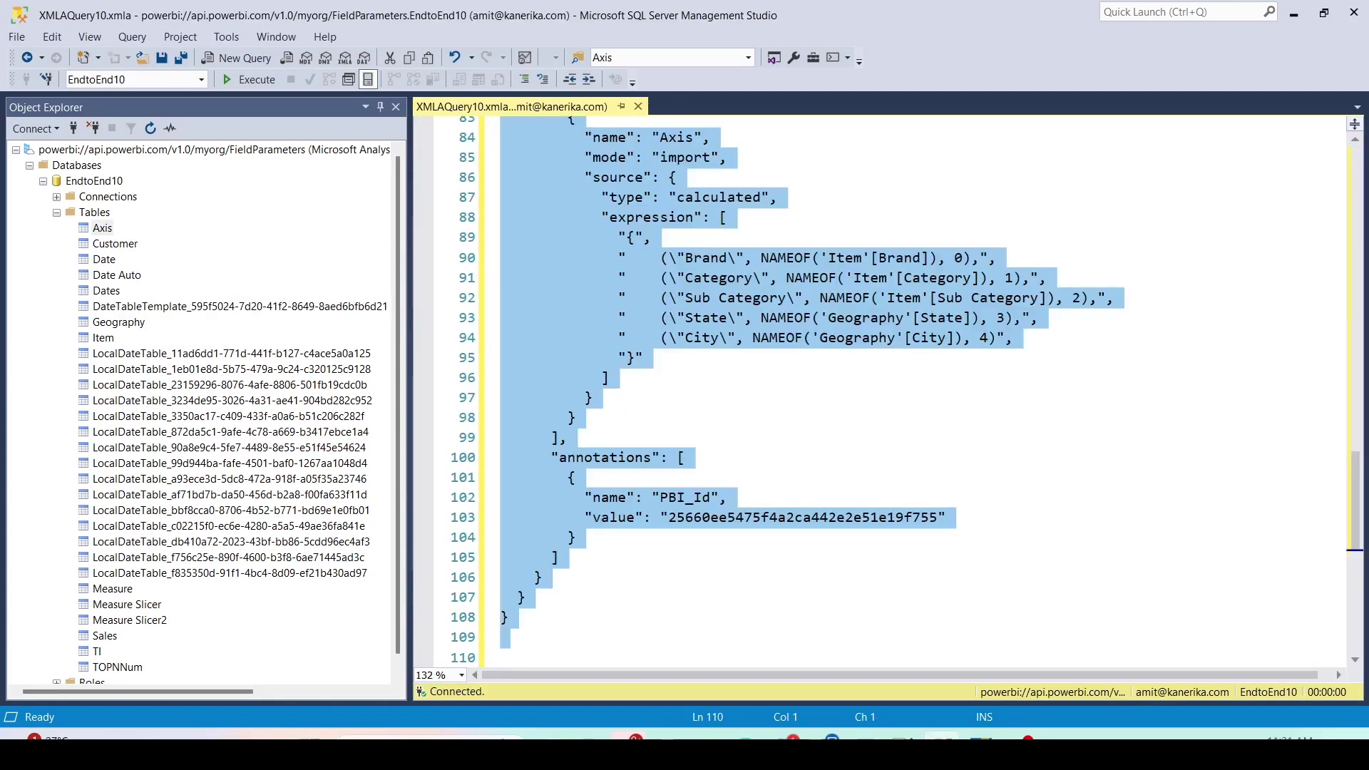
key(alt+Tab)
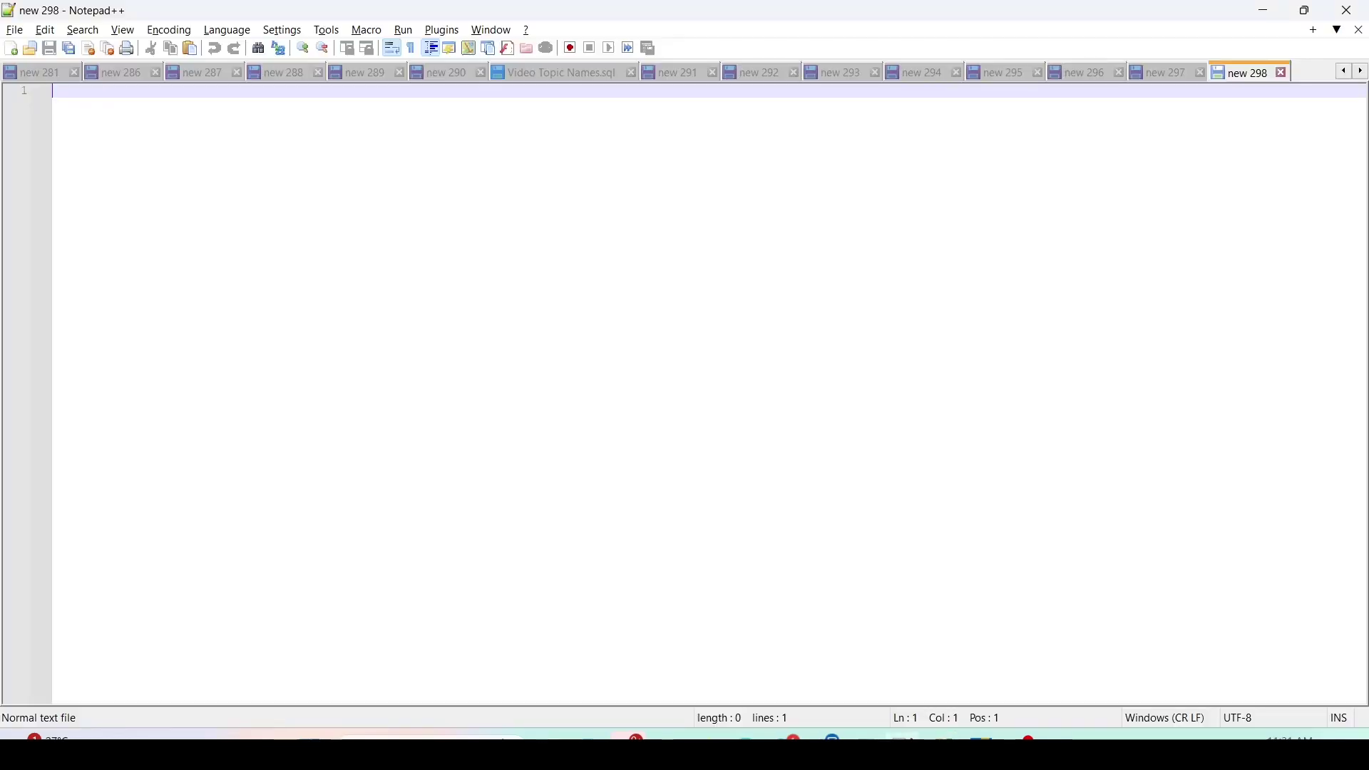
- Paste the Axis createOrReplace script into the new Notepad++ tab and set its language to JSON
key(ctrl+v)
scroll(368, 227, up, 20)
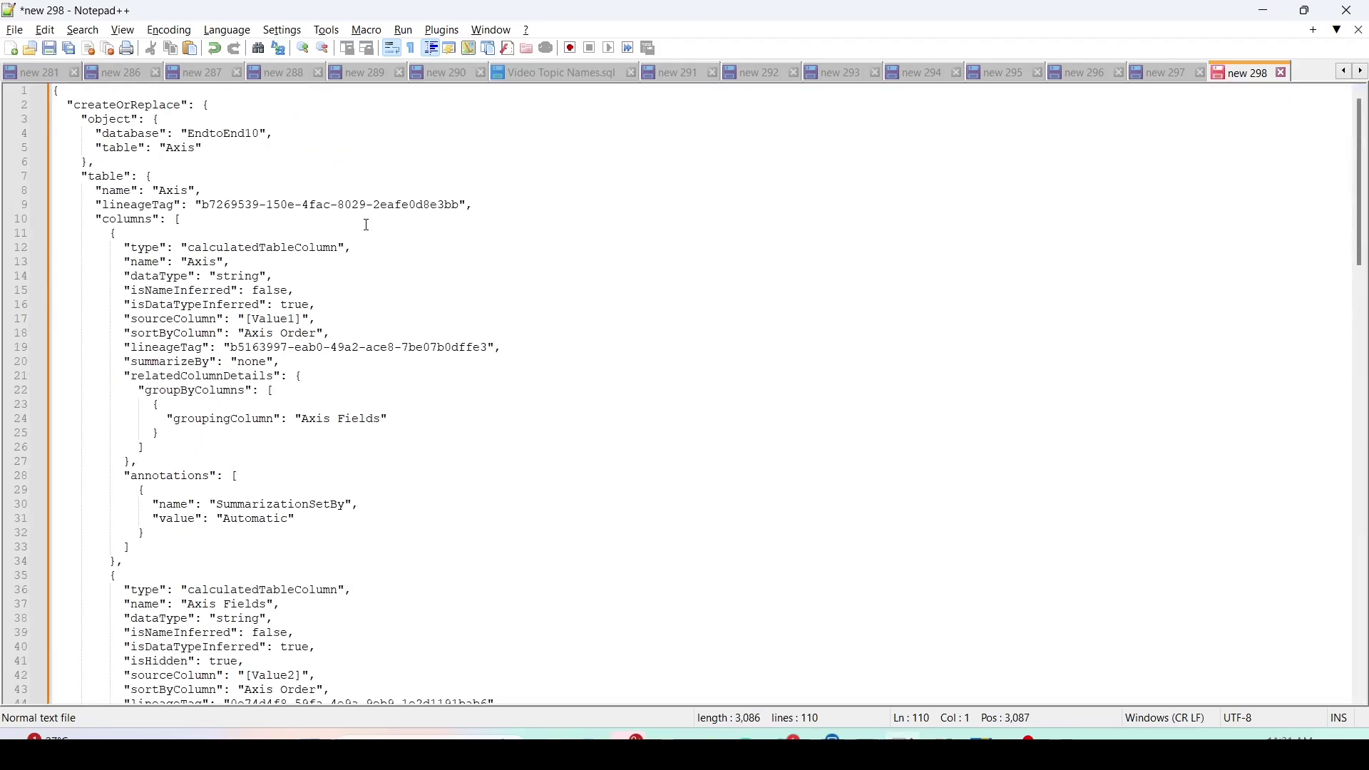
click(170, 30)
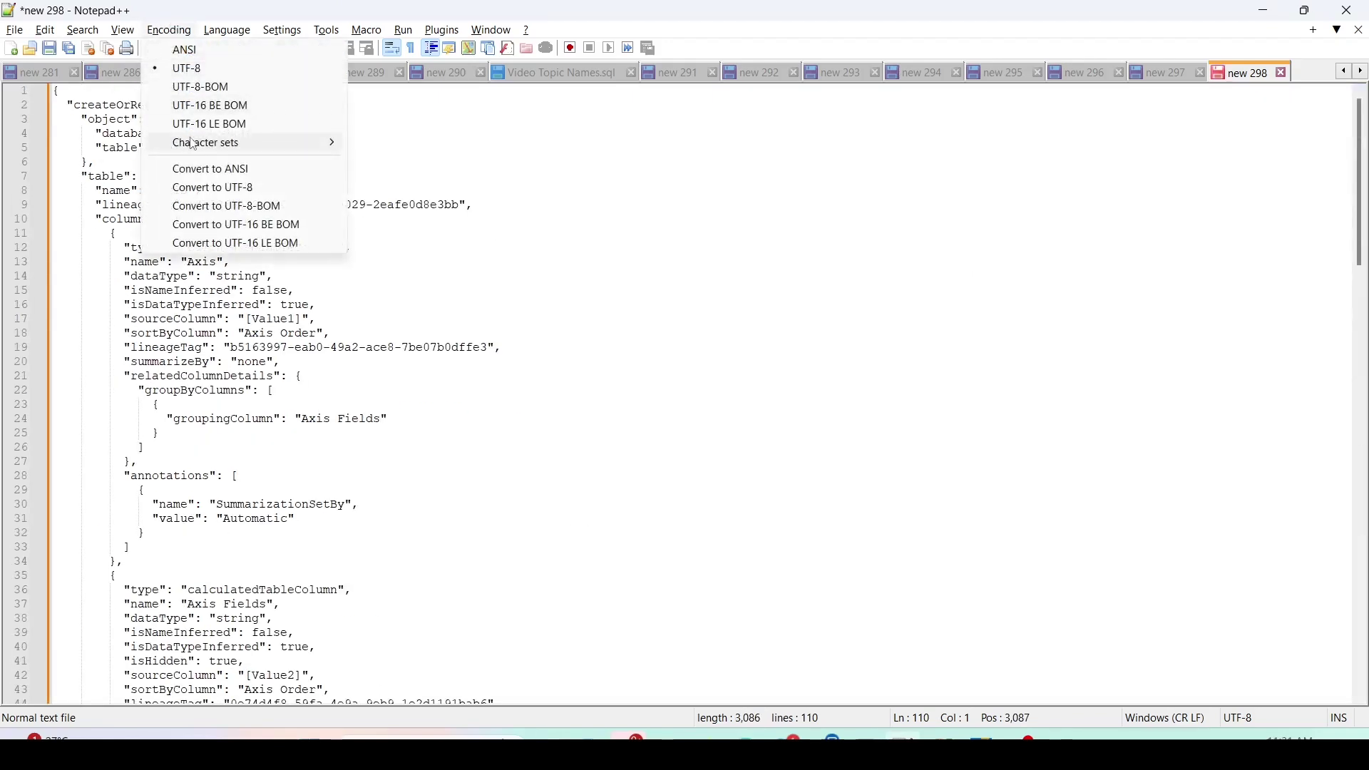
mouse_move(226, 30)
mouse_move(373, 244)
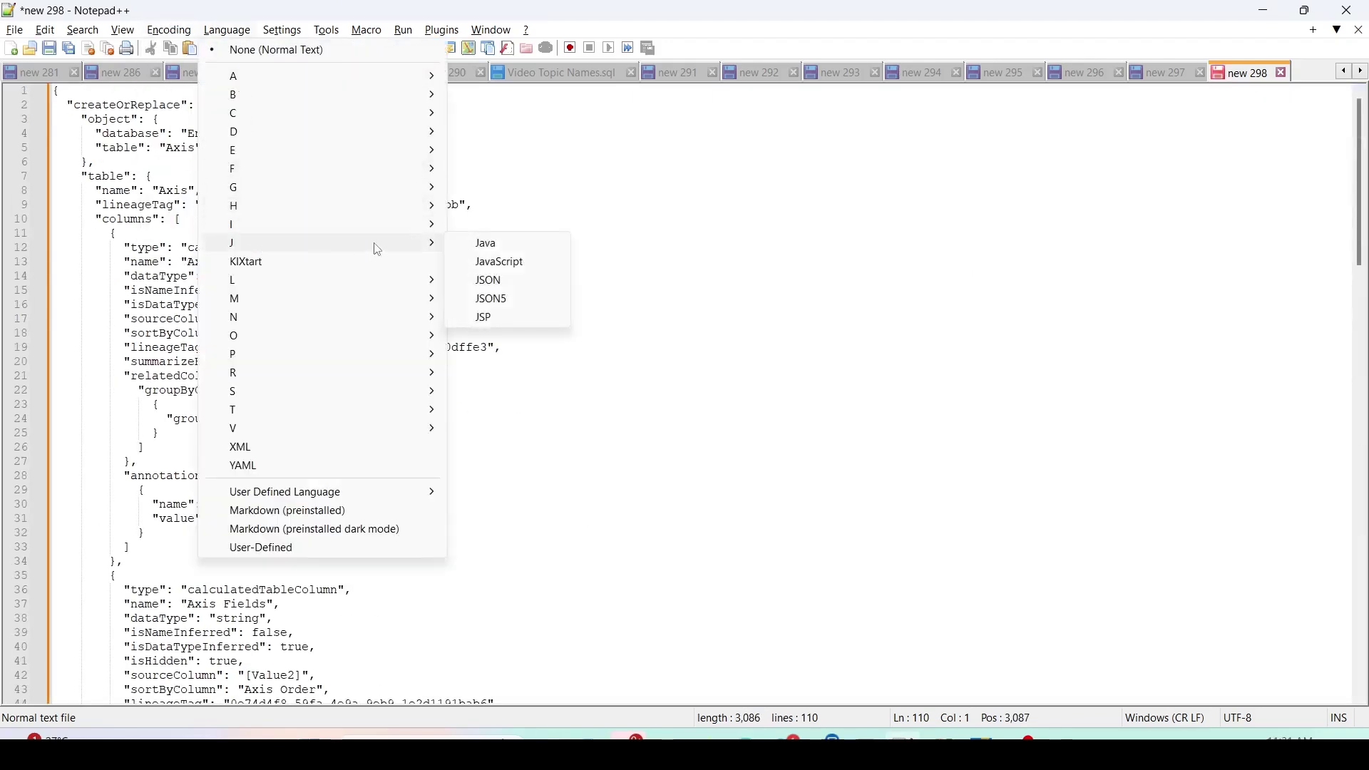
click(499, 281)
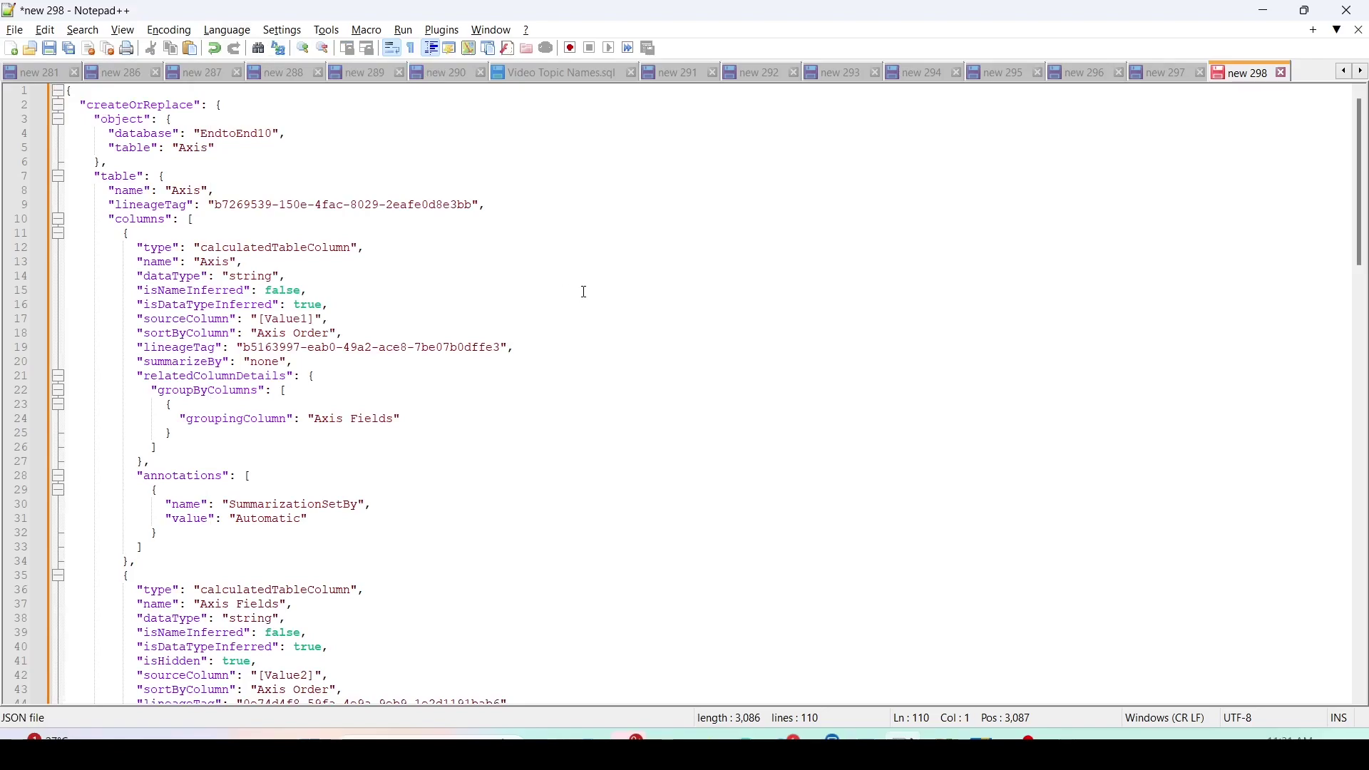
key(alt+Tab)
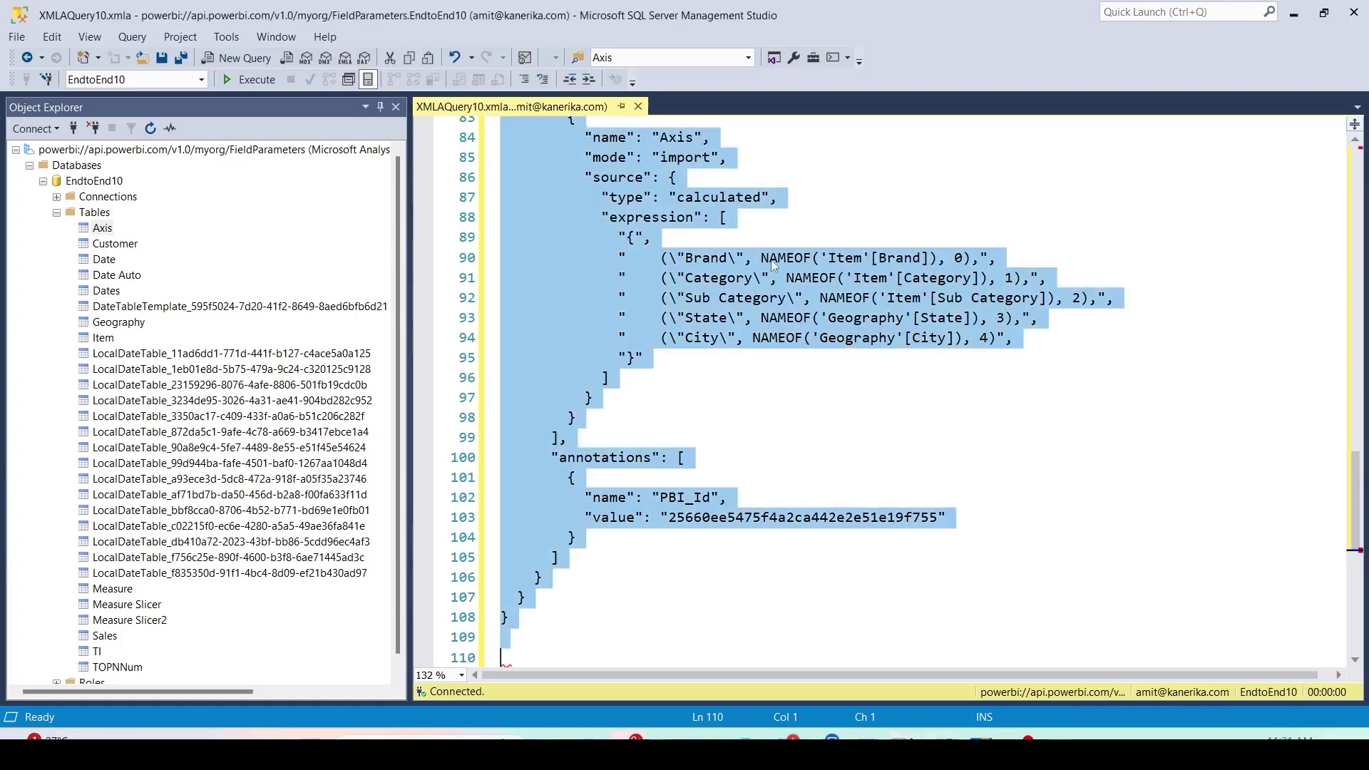
- Close the XMLA query in SSMS and collapse the databases list
click(640, 106)
click(30, 166)
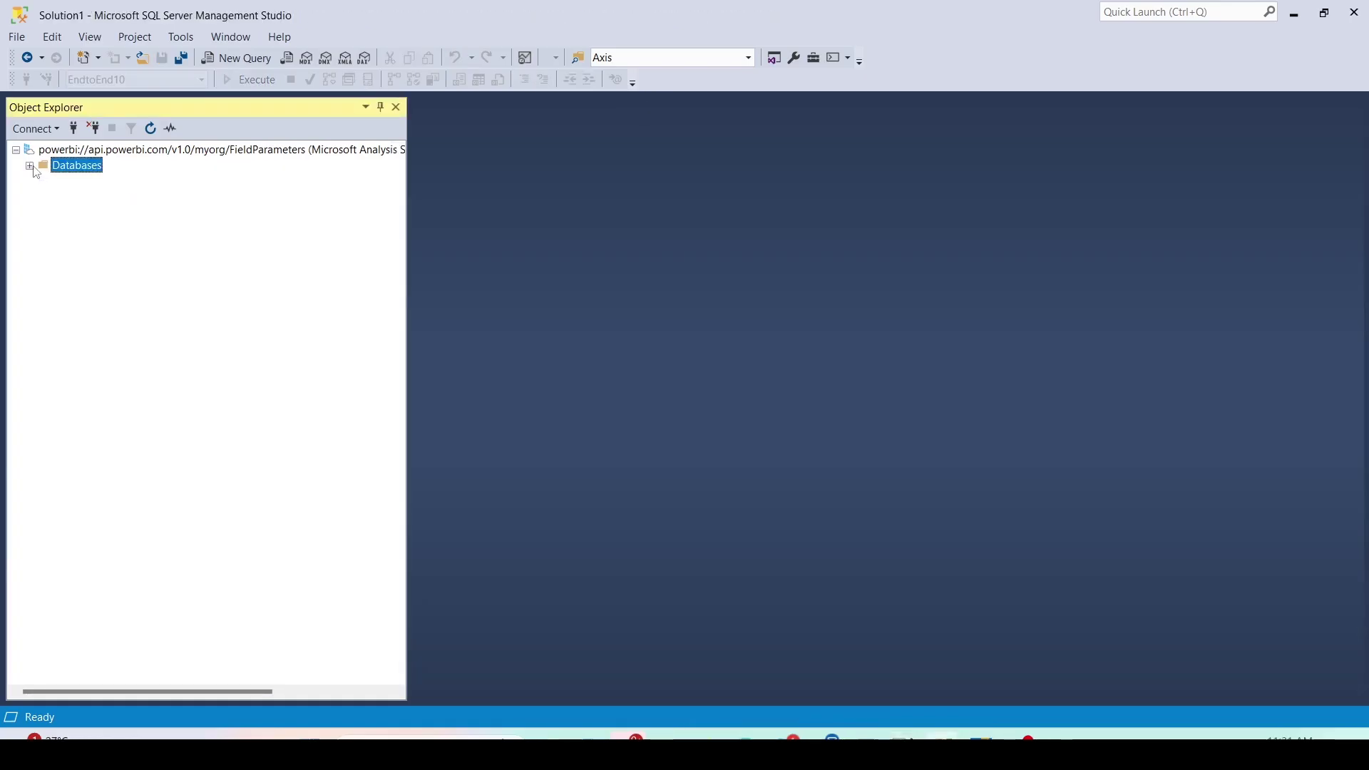
key(alt+Tab)
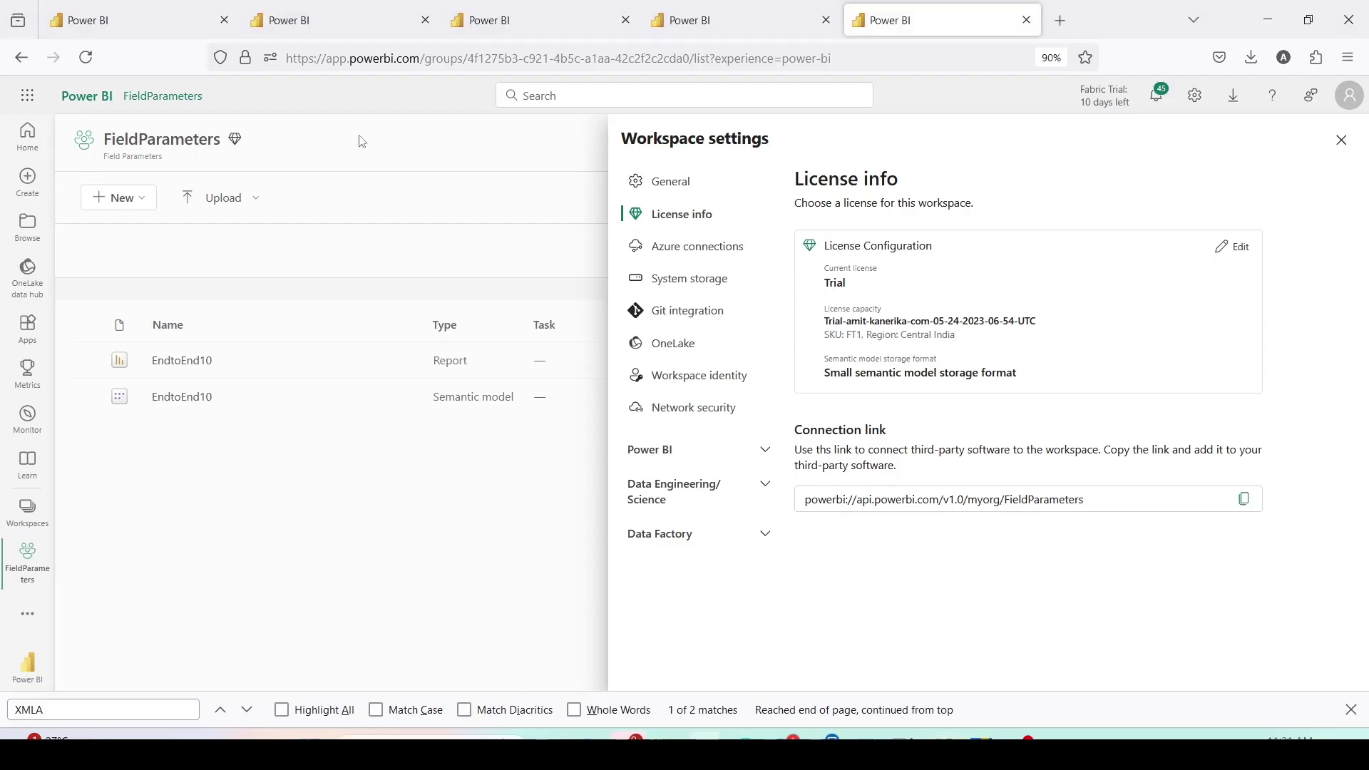
- In the CalcGroup model view, show the semantic model's object tree and properties
click(362, 141)
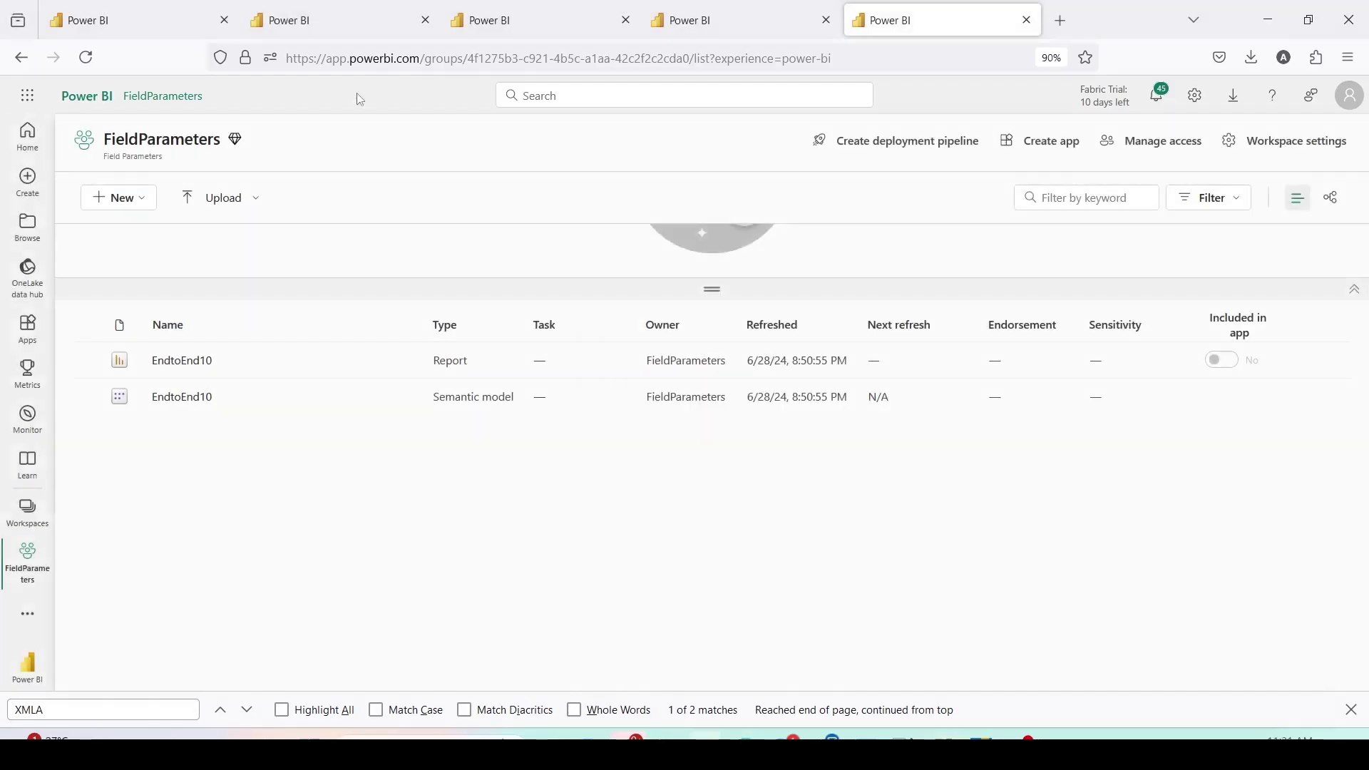
click(318, 30)
click(140, 30)
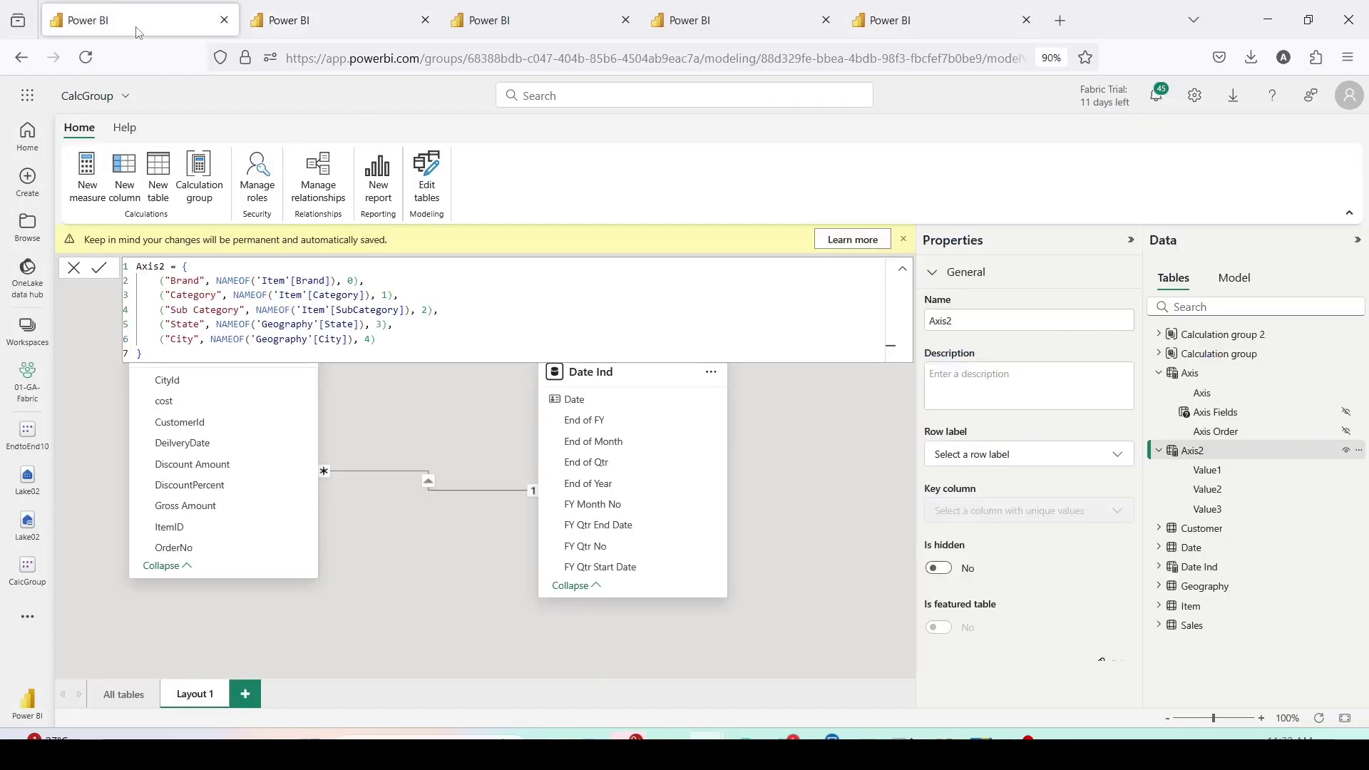
click(1238, 281)
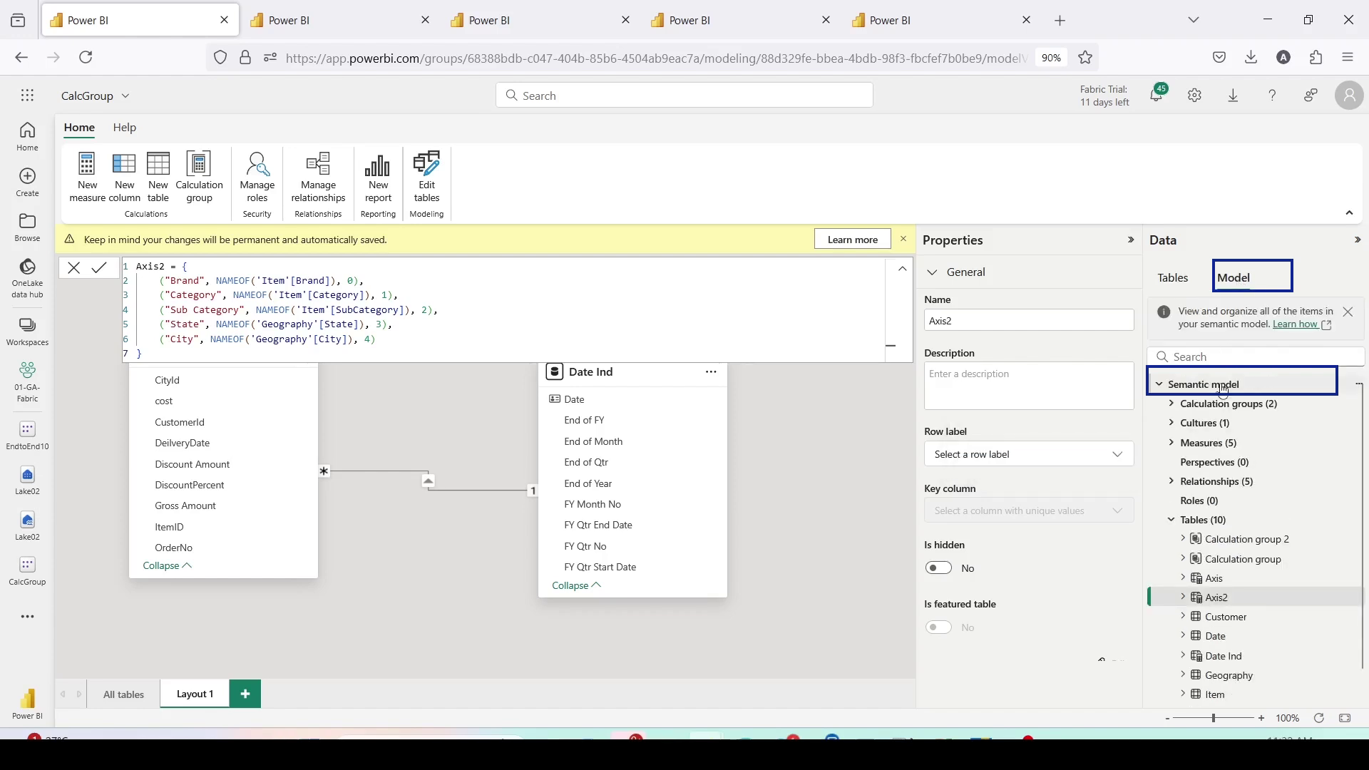
click(1222, 390)
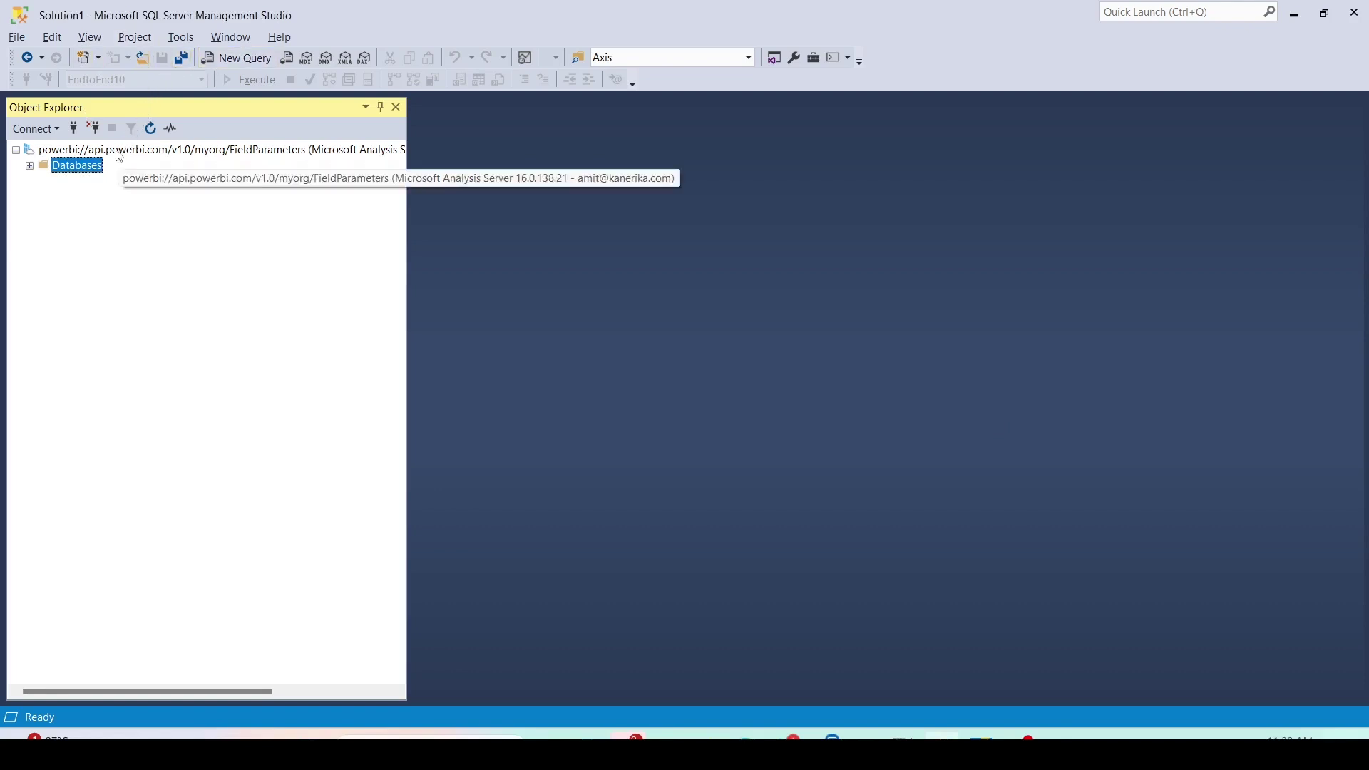
- Connect SSMS to the 01-GA-Fabric workspace and expand CalcGroup's tables down to Axis2
click(74, 129)
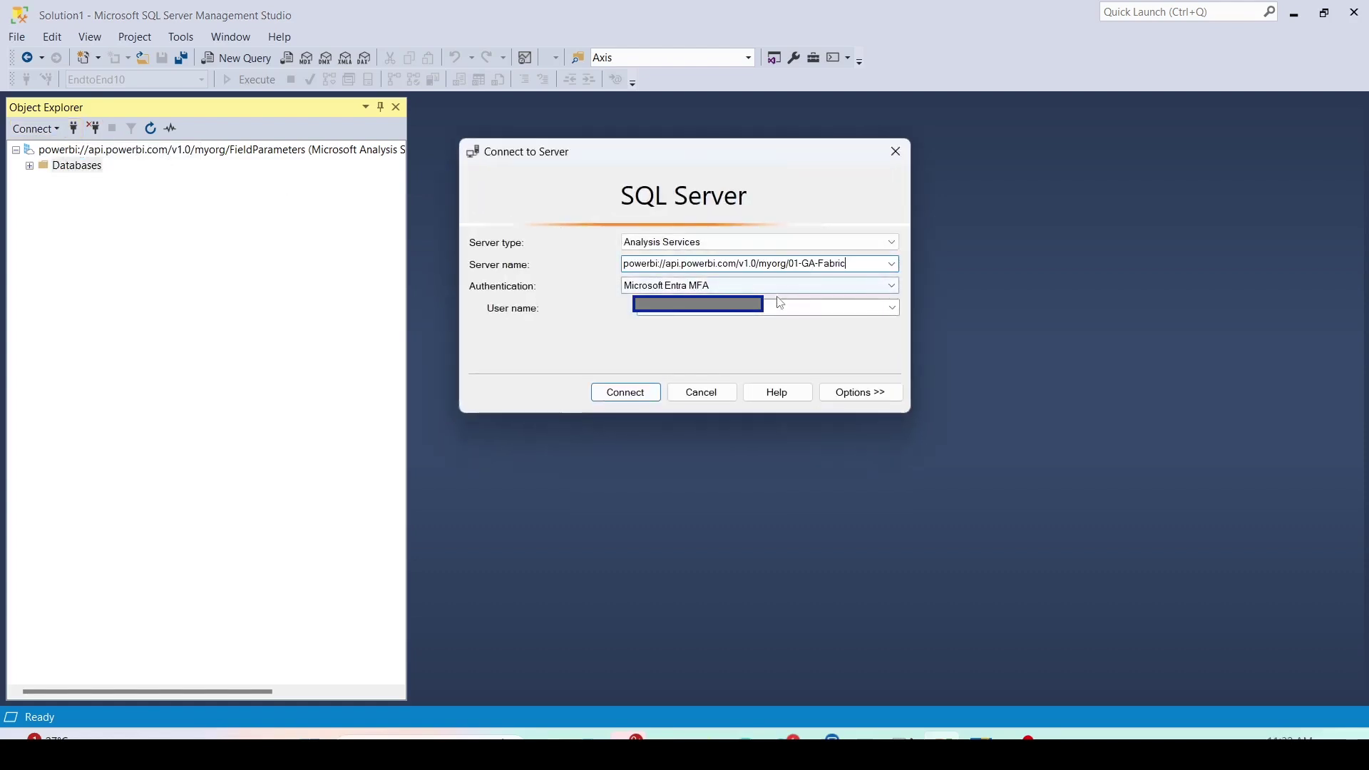
click(625, 392)
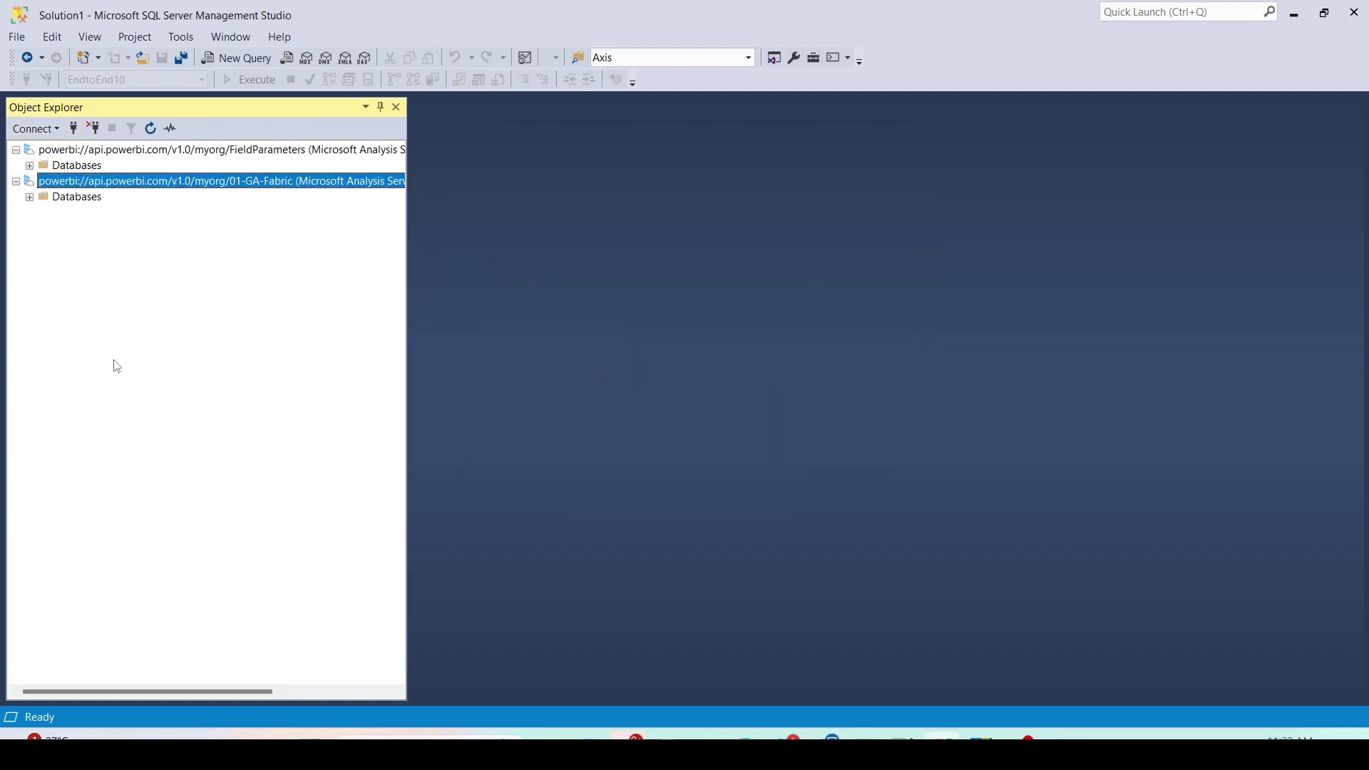
click(30, 197)
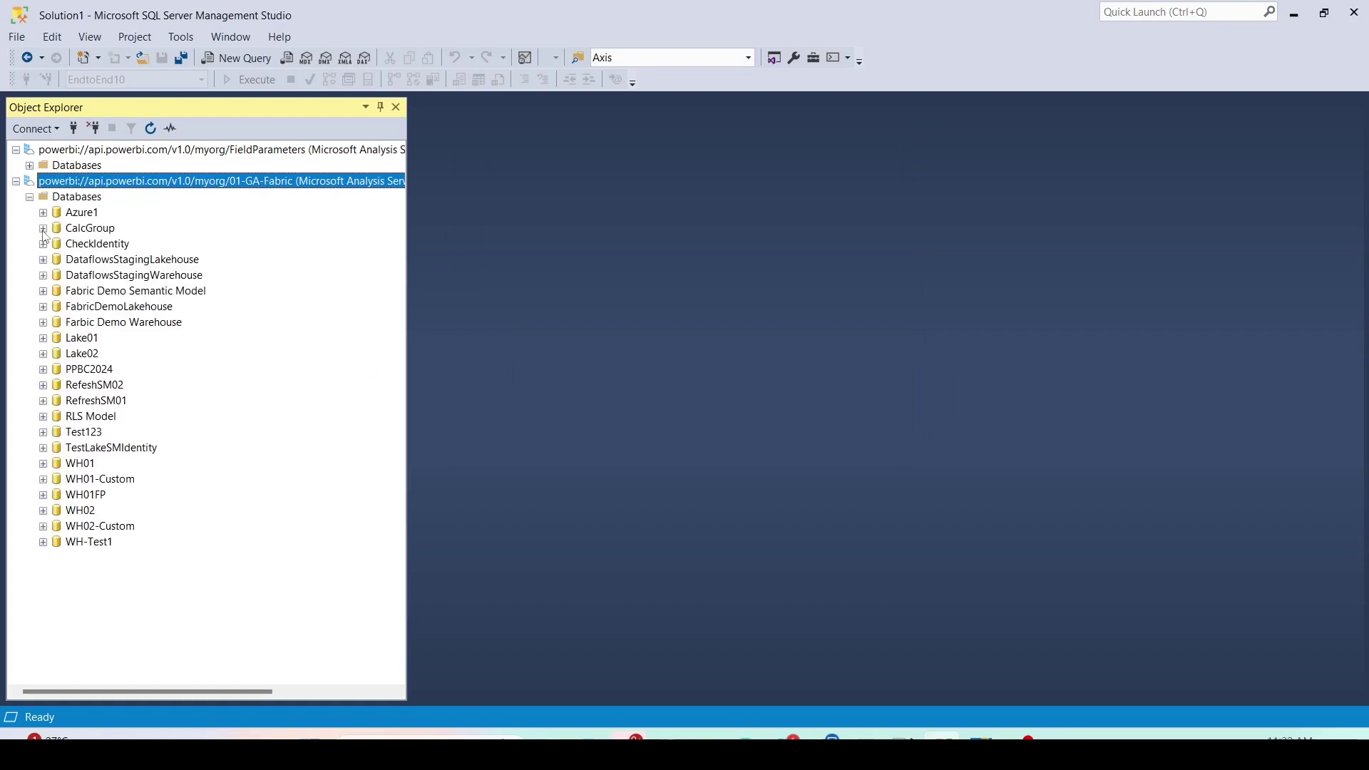
click(43, 229)
click(57, 260)
click(109, 290)
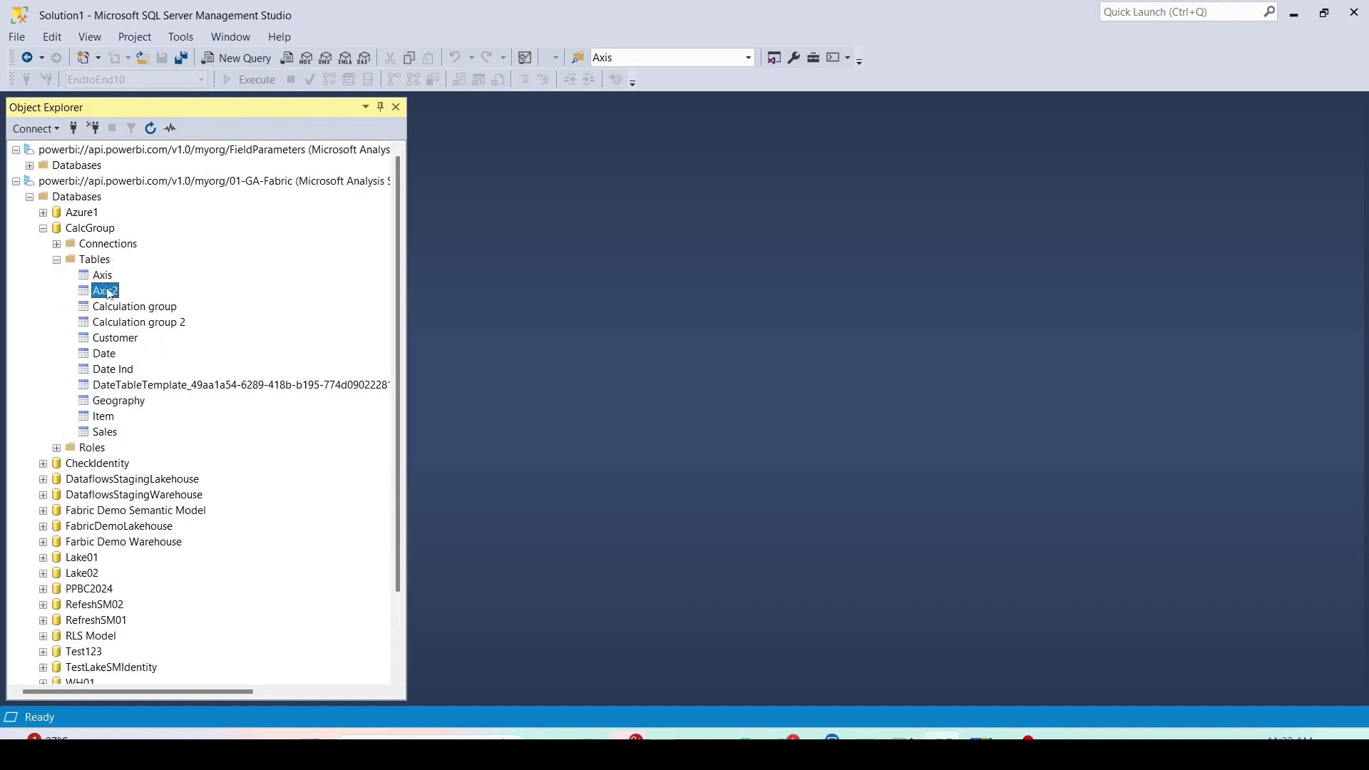
- Script the Axis2 table as CREATE OR REPLACE into a new query window
right_click(108, 290)
mouse_move(206, 318)
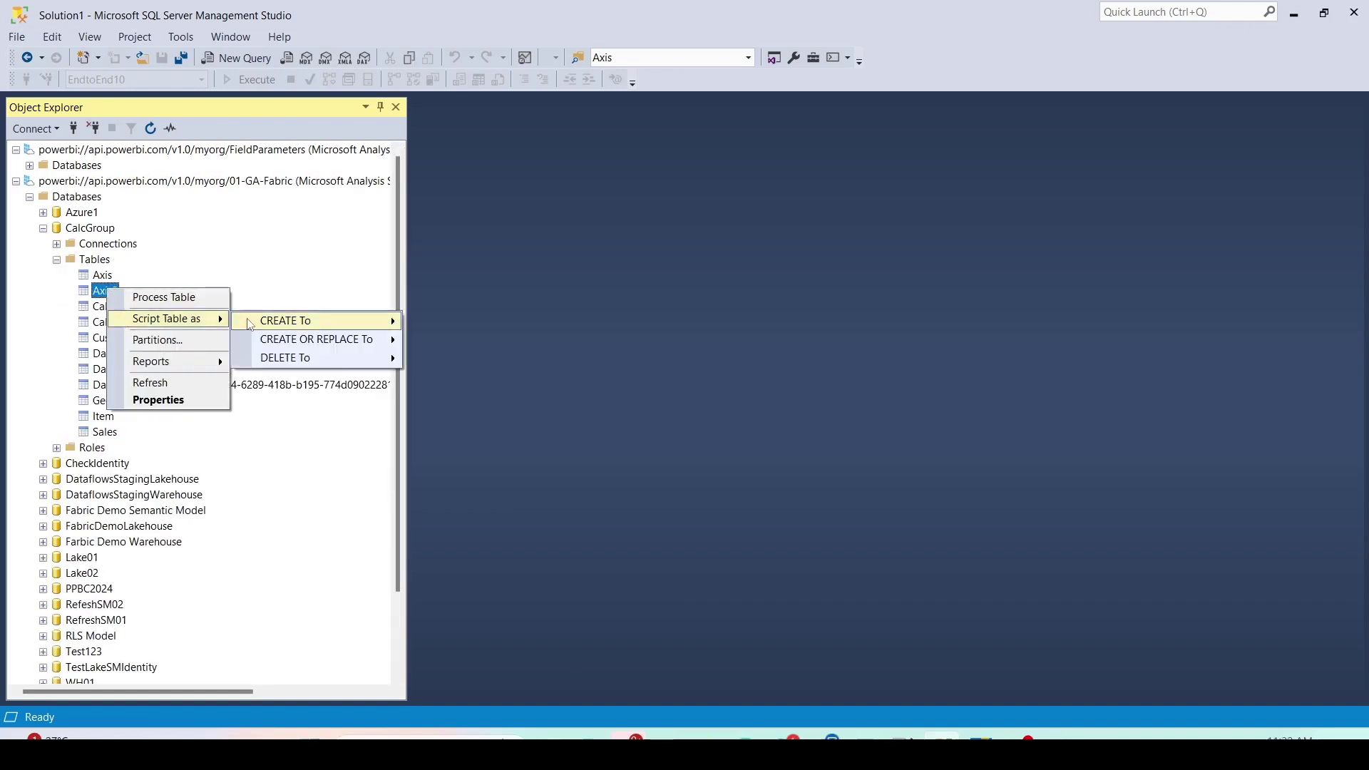
mouse_move(317, 340)
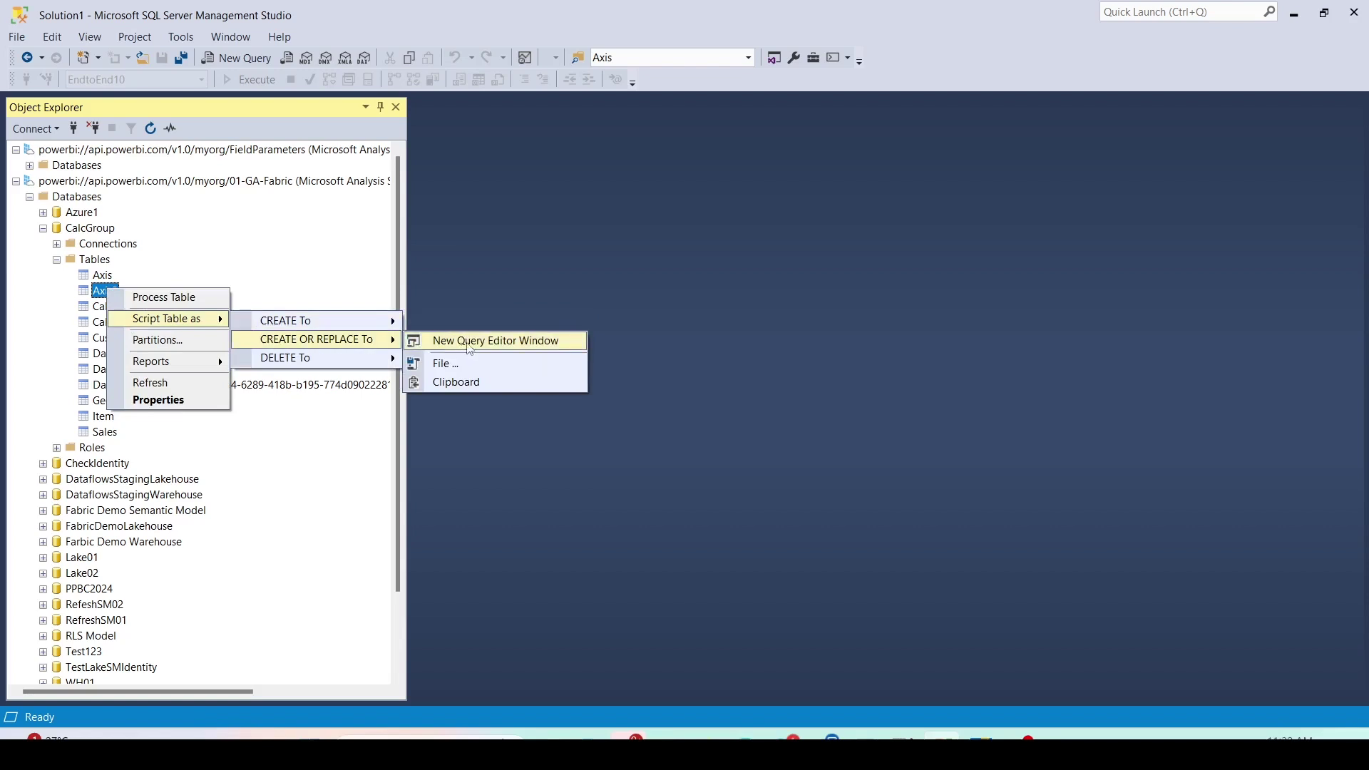
click(470, 347)
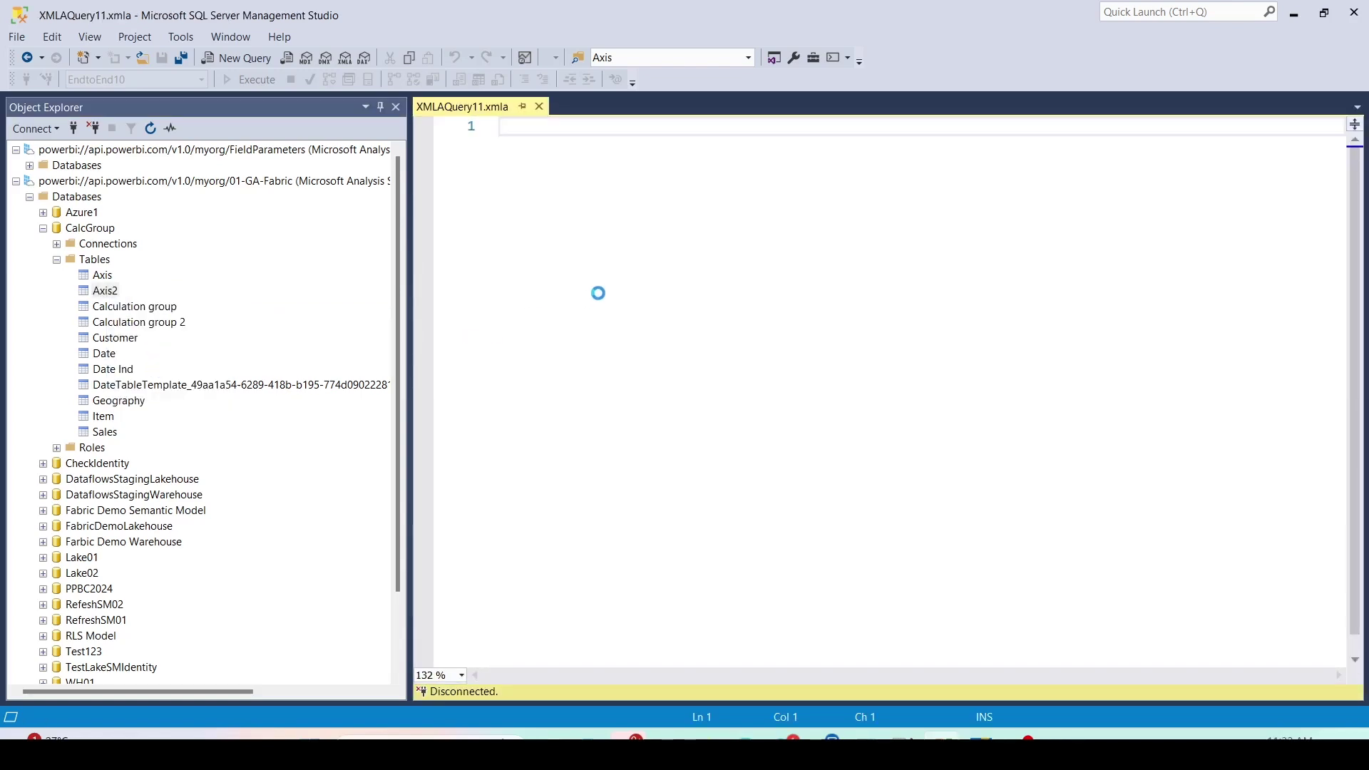
click(1324, 12)
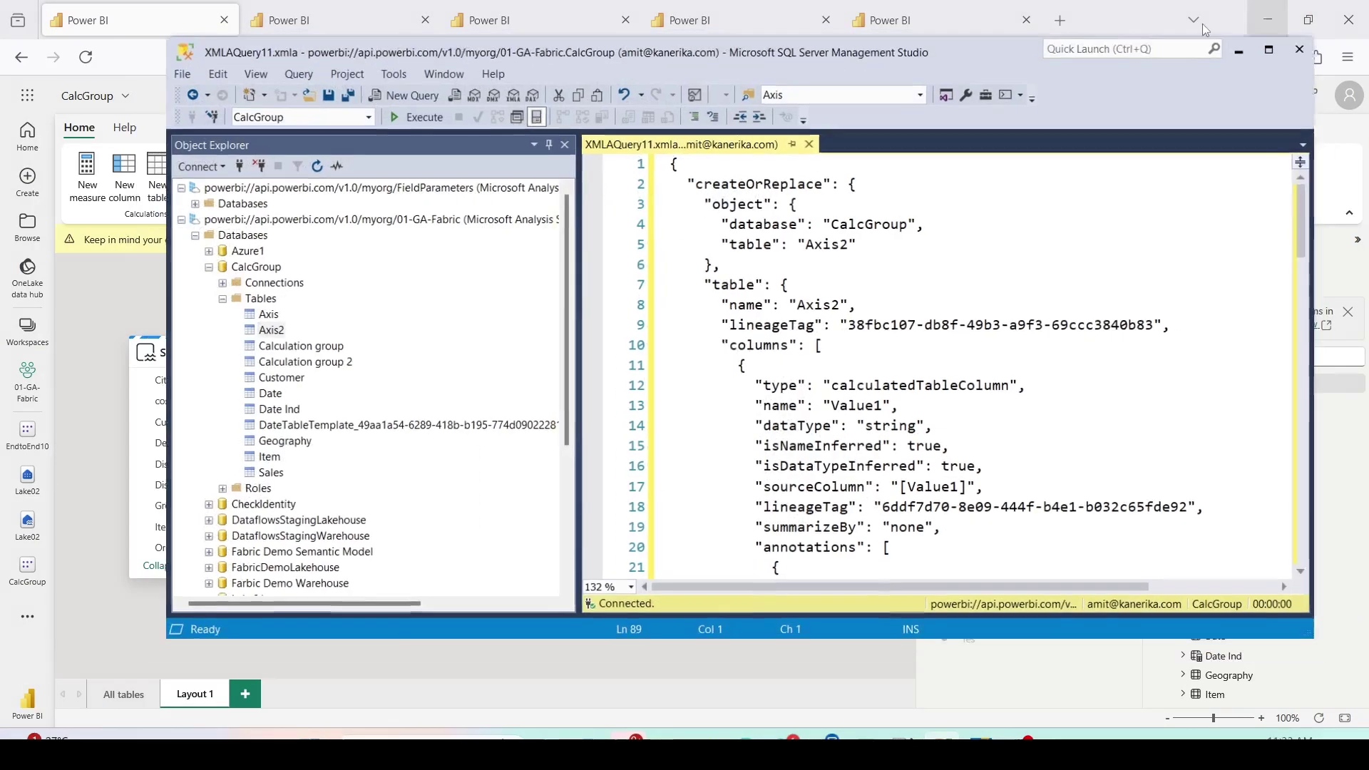
- Arrange SSMS and Notepad++ side by side to compare the two scripts
drag(168, 208, 607, 208)
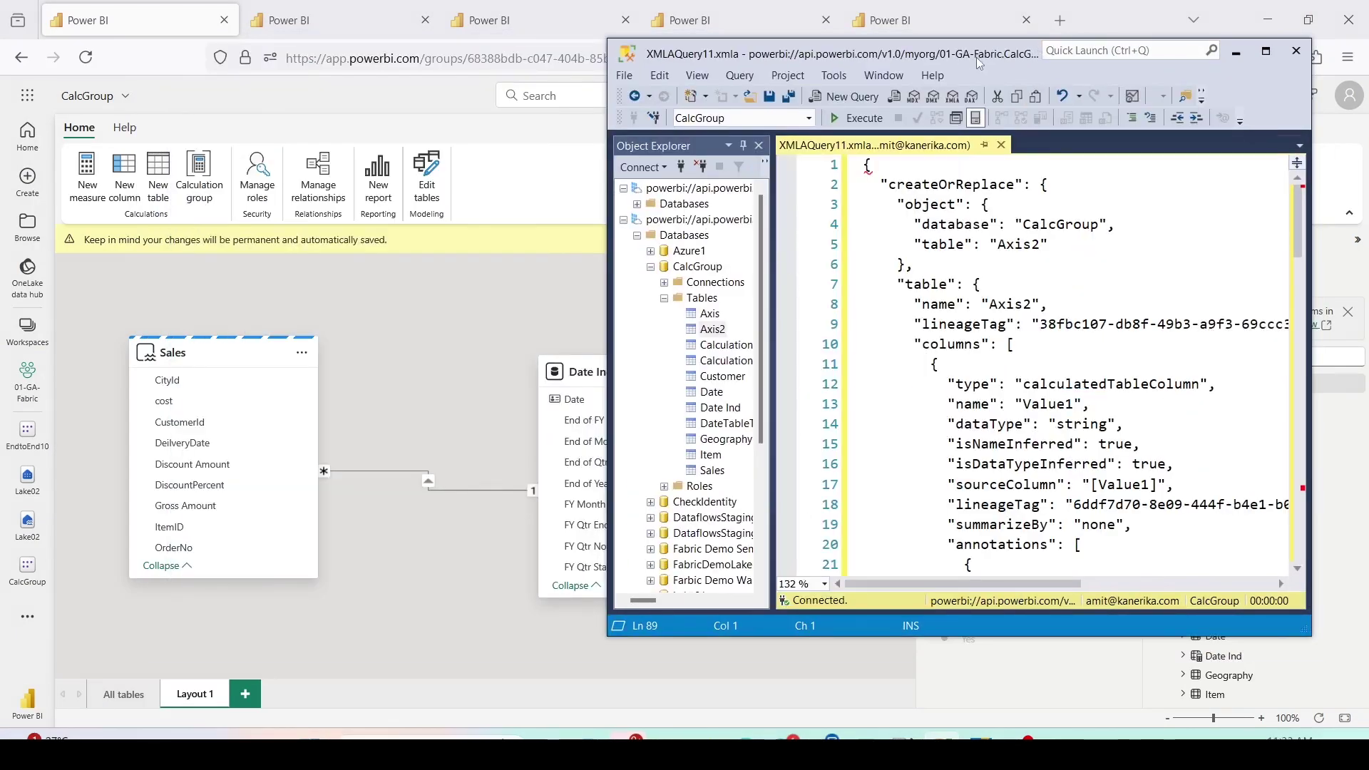
drag(979, 63, 973, 33)
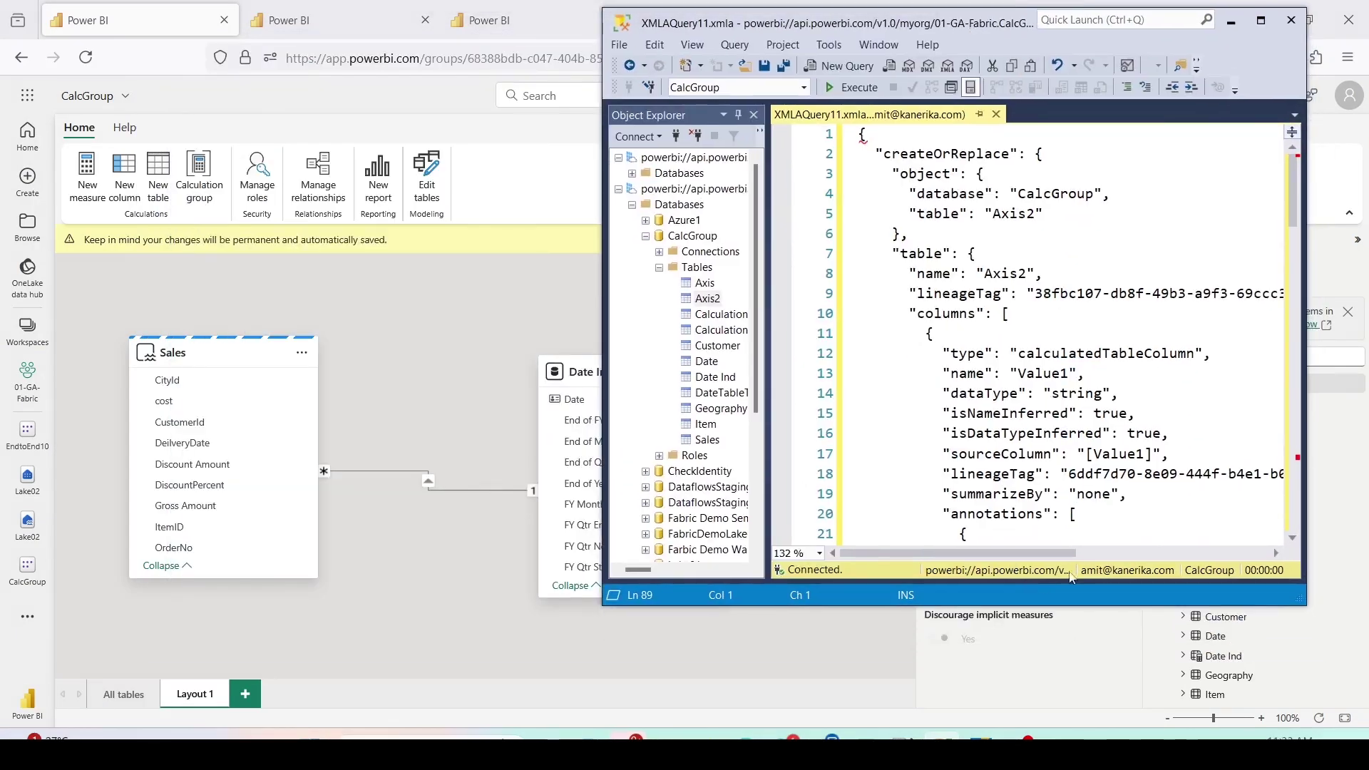
drag(1305, 604, 1350, 717)
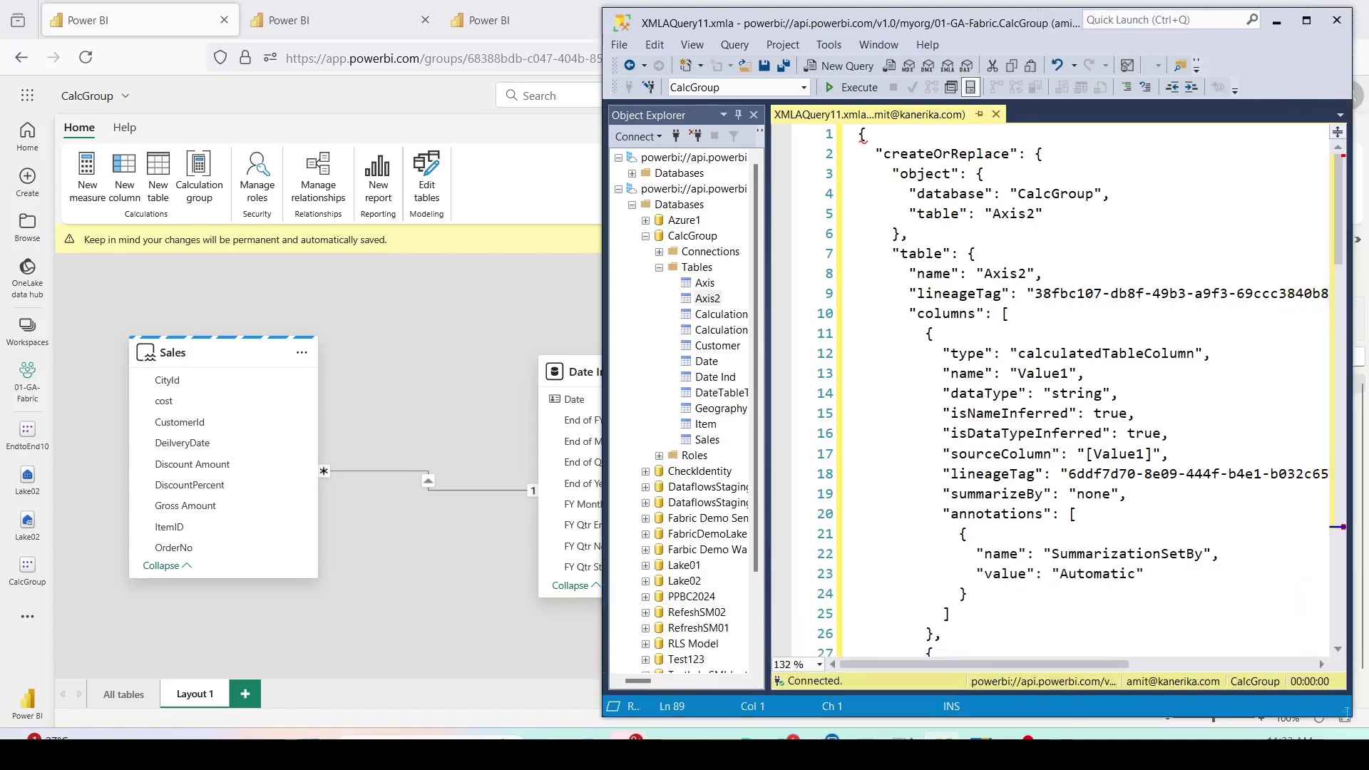
key(alt+Tab)
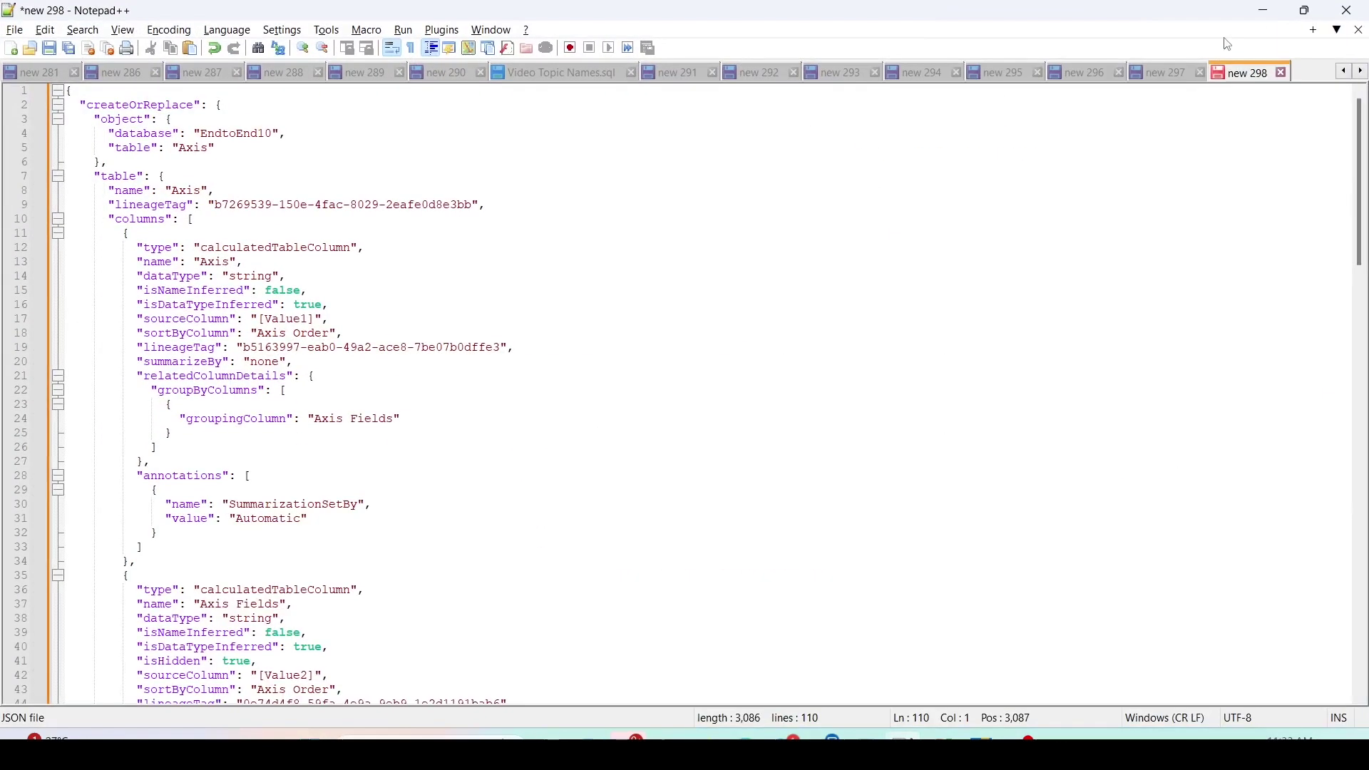
click(1307, 12)
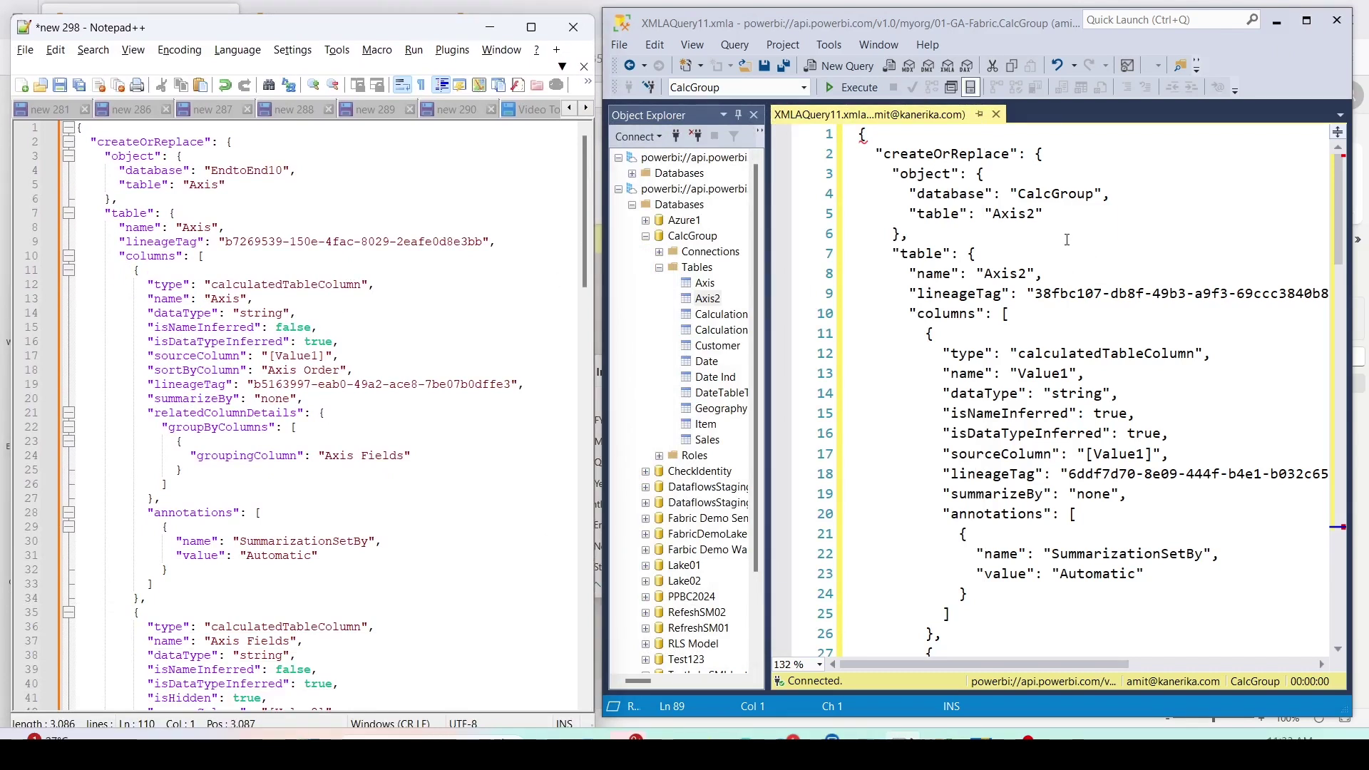
- Replace EndtoEnd10 with CalcGroup and Axis with Axis2 on lines 4, 5 and 8
double_click(258, 170)
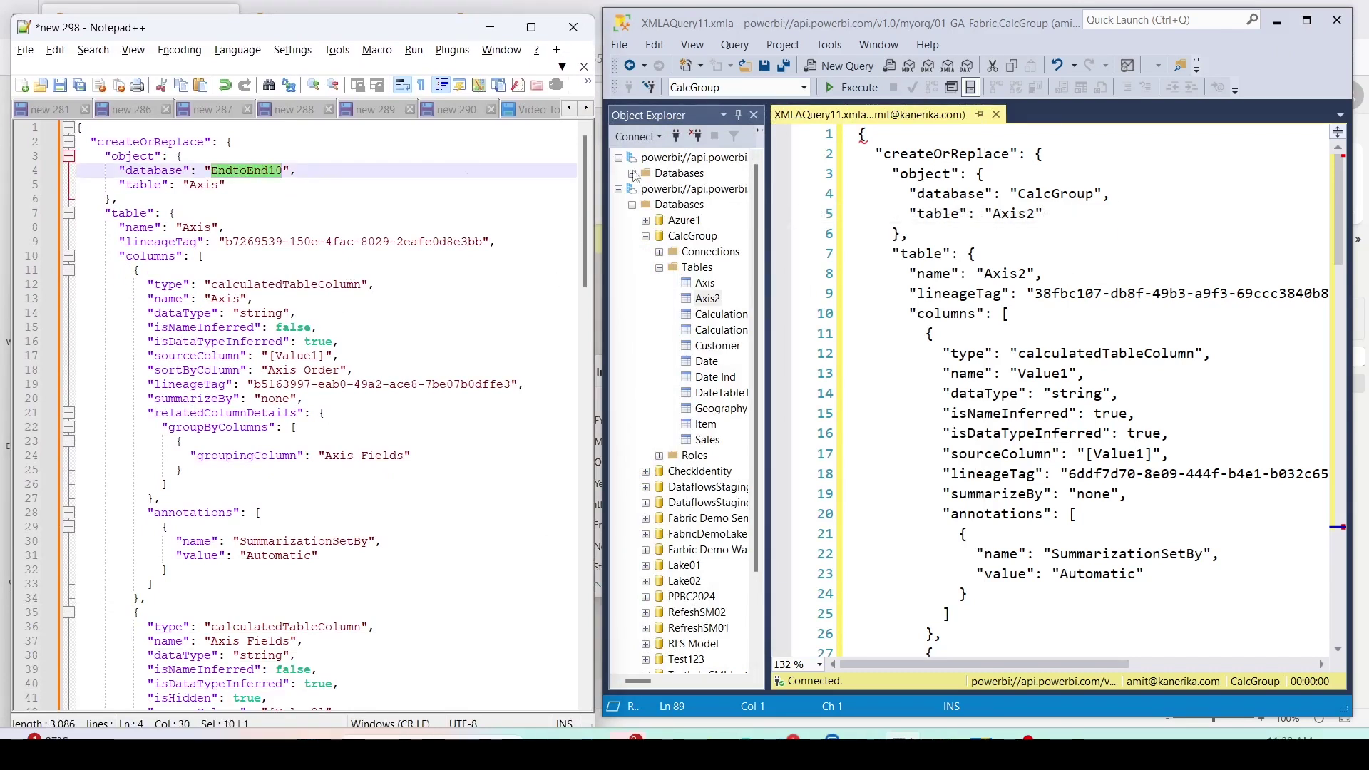
double_click(1048, 192)
key(ctrl+c)
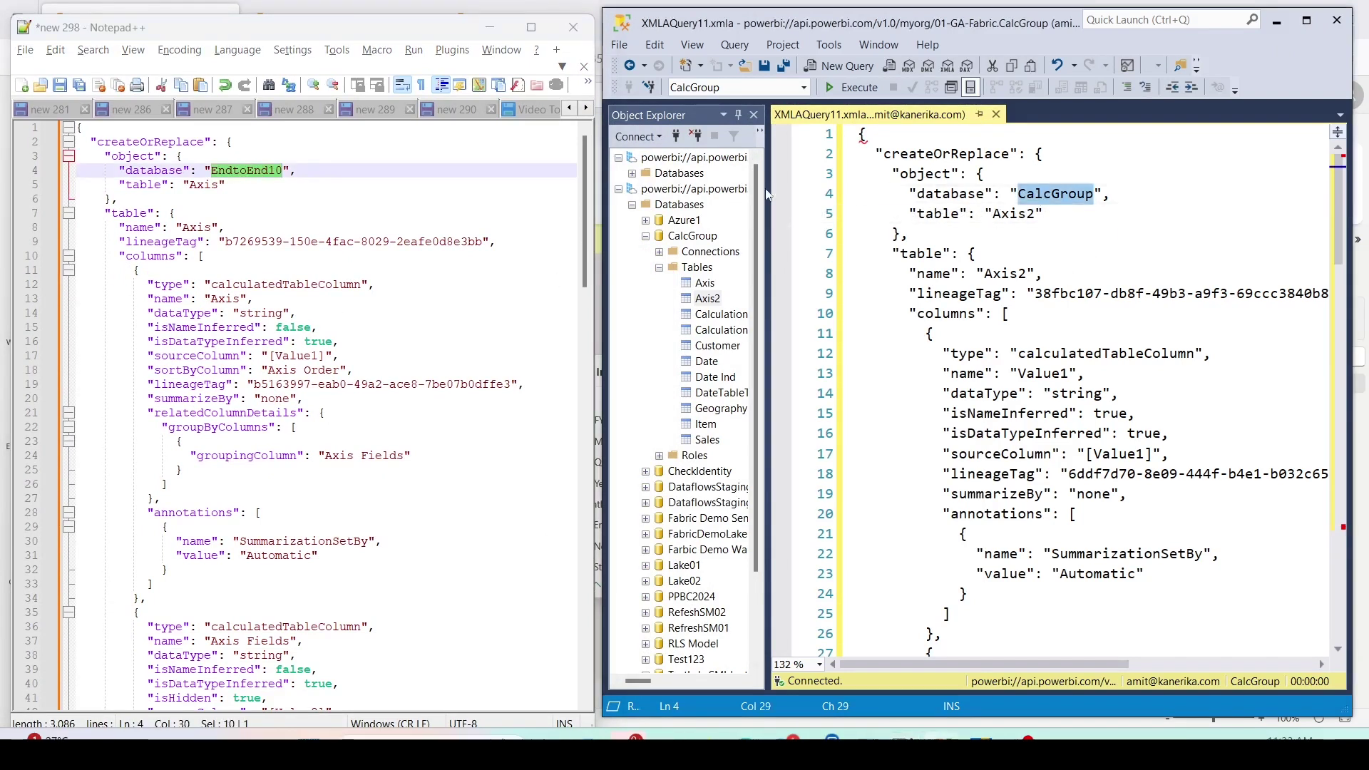
key(alt+Tab)
key(ctrl+v)
double_click(1013, 214)
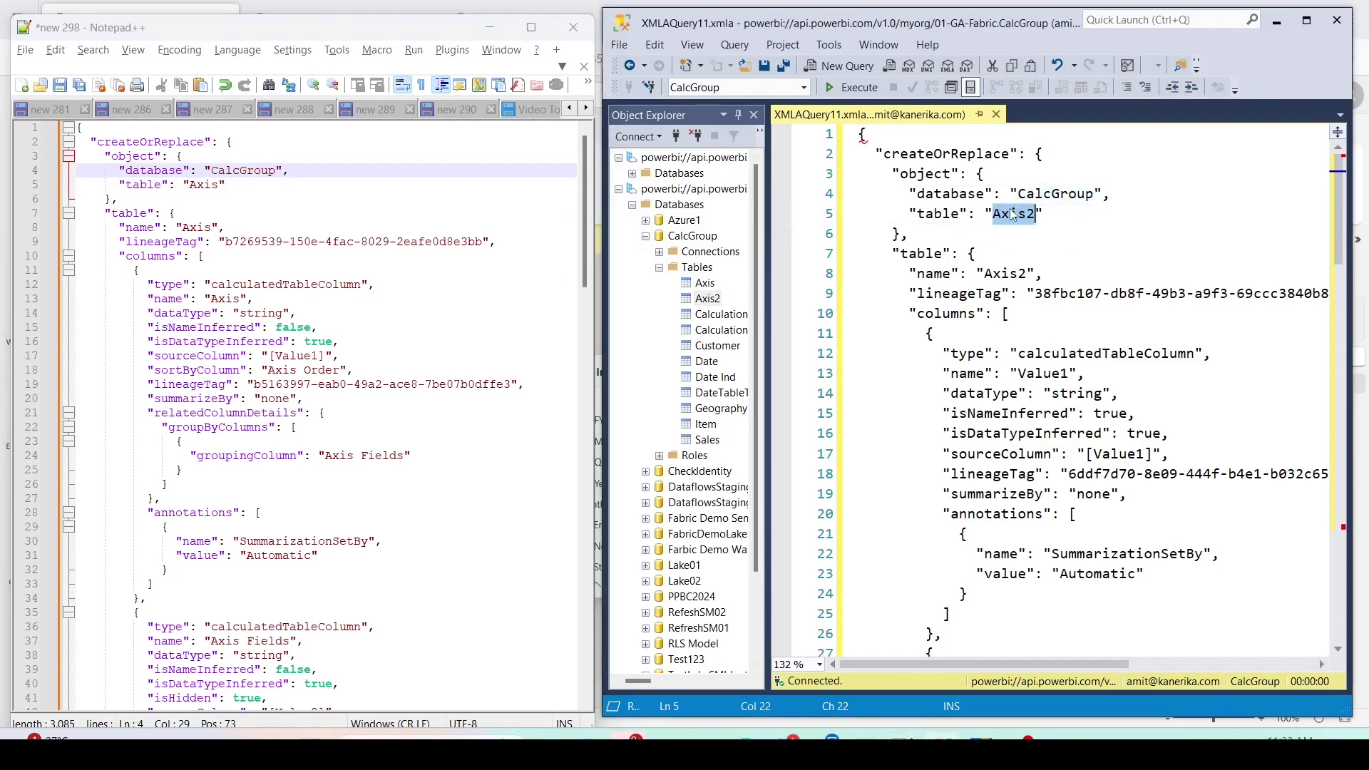
key(ctrl+c)
double_click(207, 185)
key(ctrl+v)
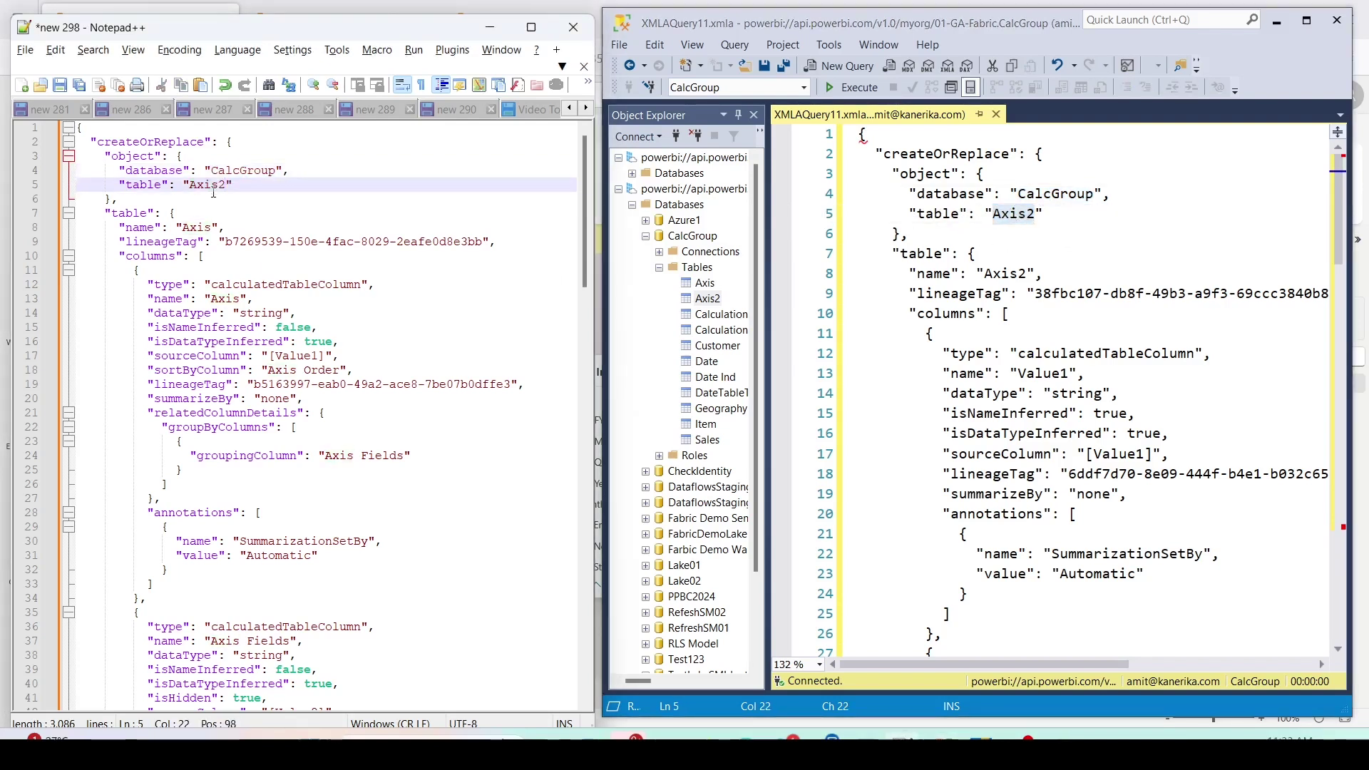
double_click(197, 226)
key(ctrl+v)
- Paste the Axis2 table and first column lineage tags from SSMS over lines 9 and 19
click(1048, 289)
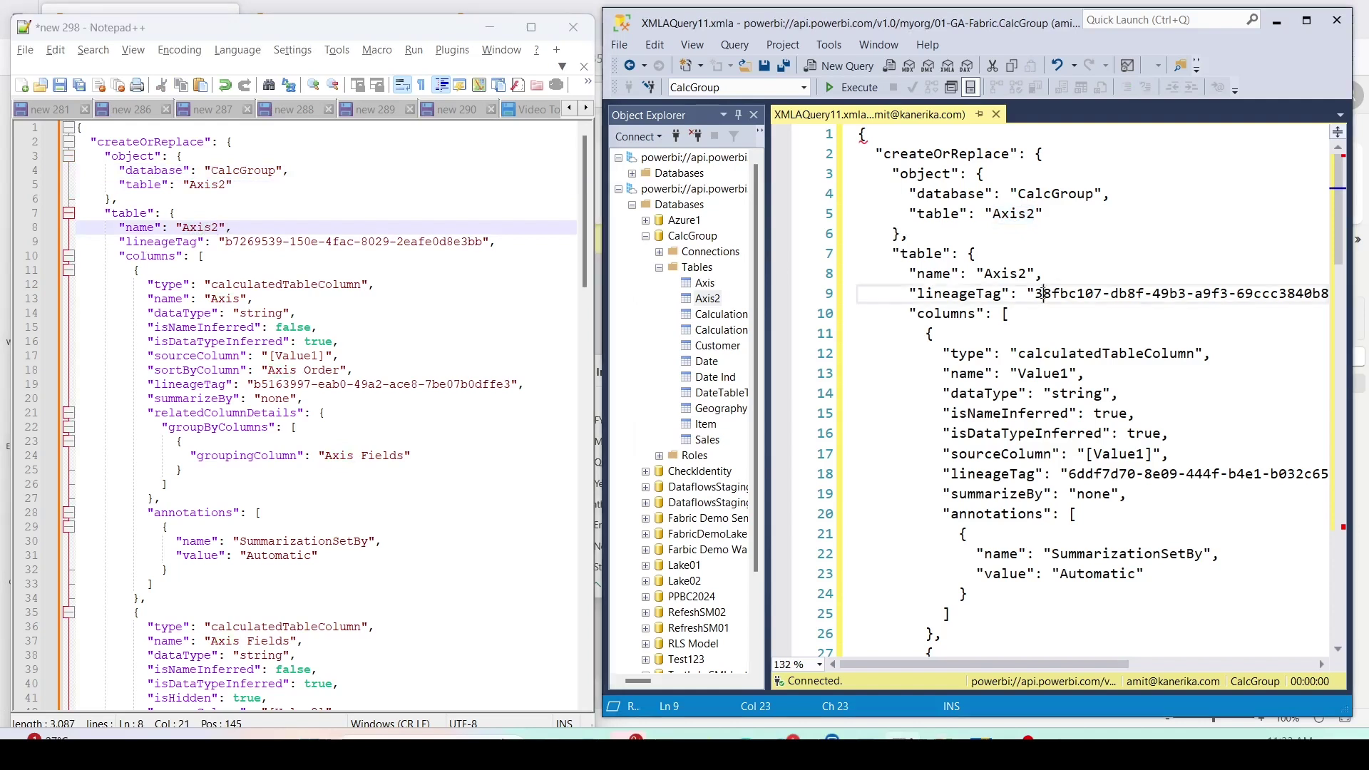
drag(1038, 294, 1310, 295)
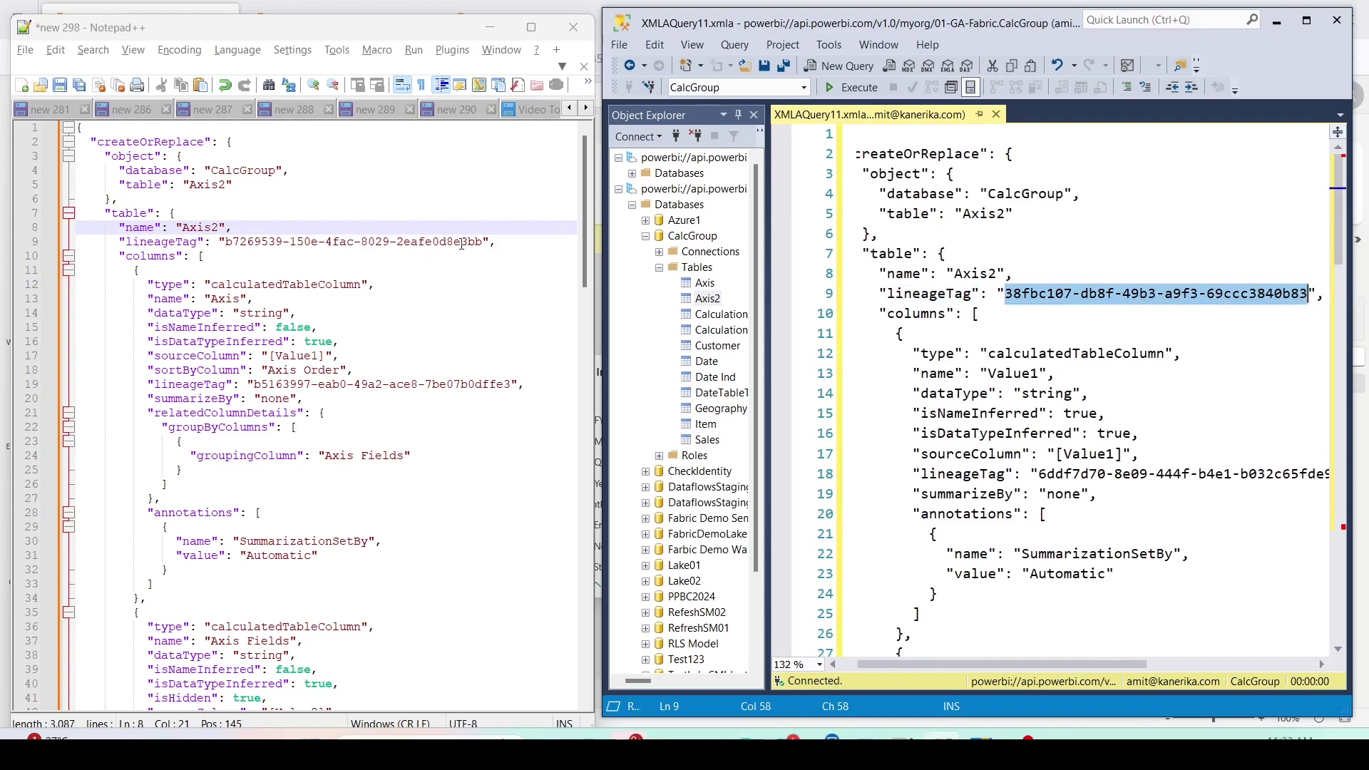
drag(483, 242, 225, 243)
key(ctrl+v)
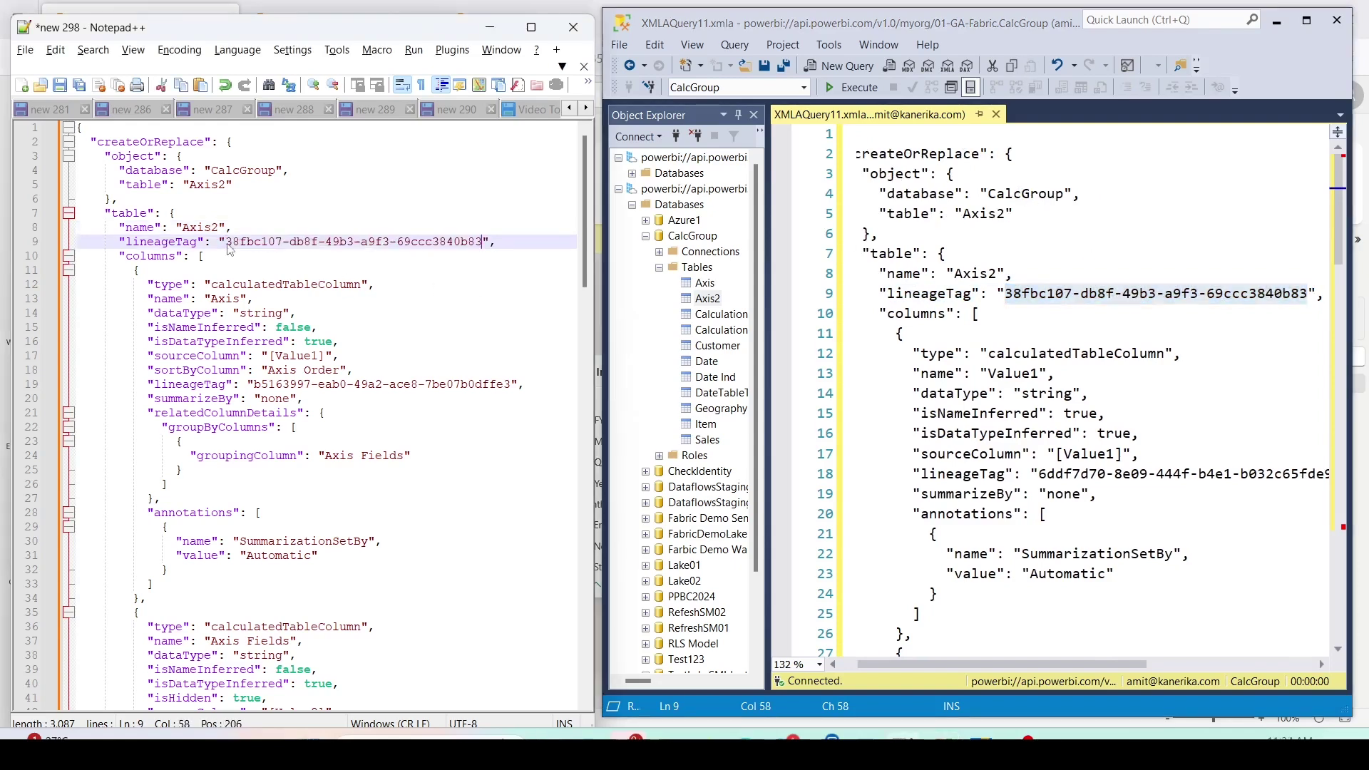
drag(1006, 475, 1309, 475)
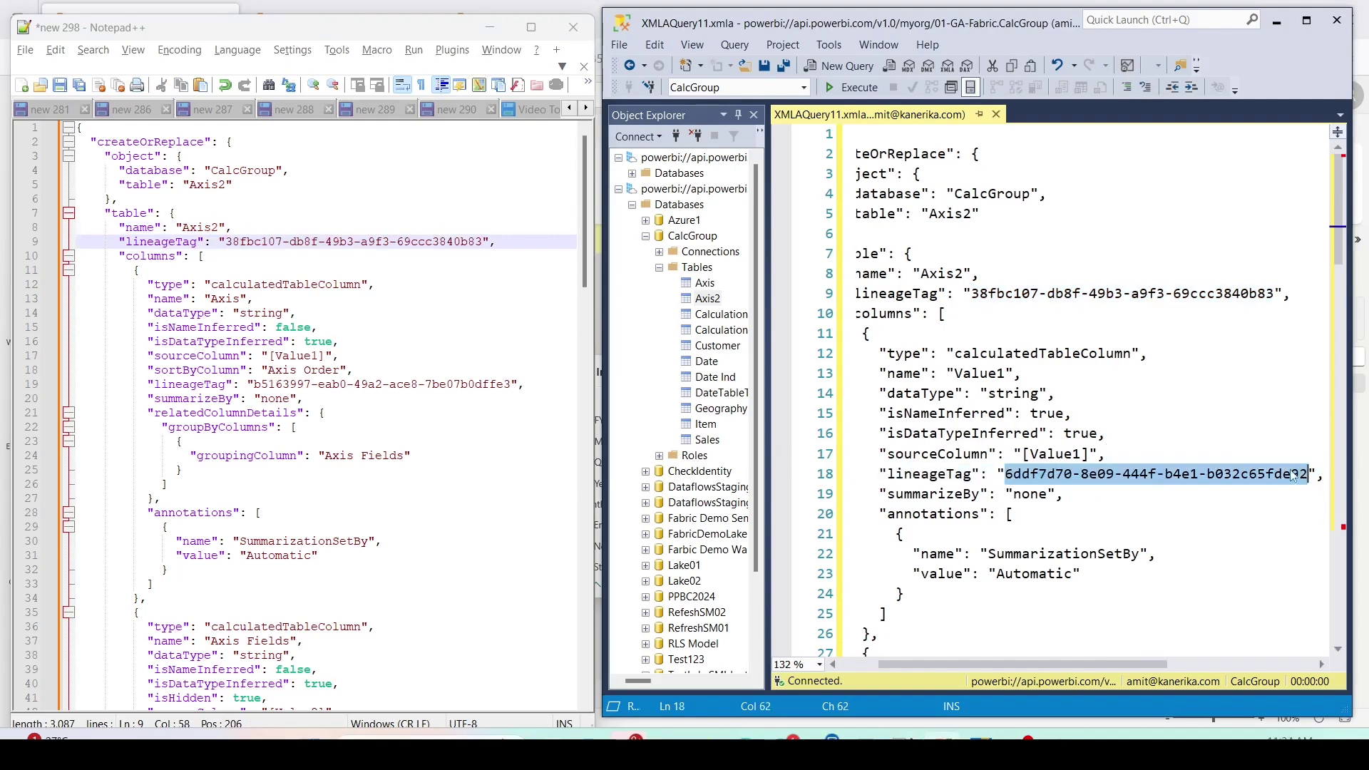
drag(511, 384, 277, 385)
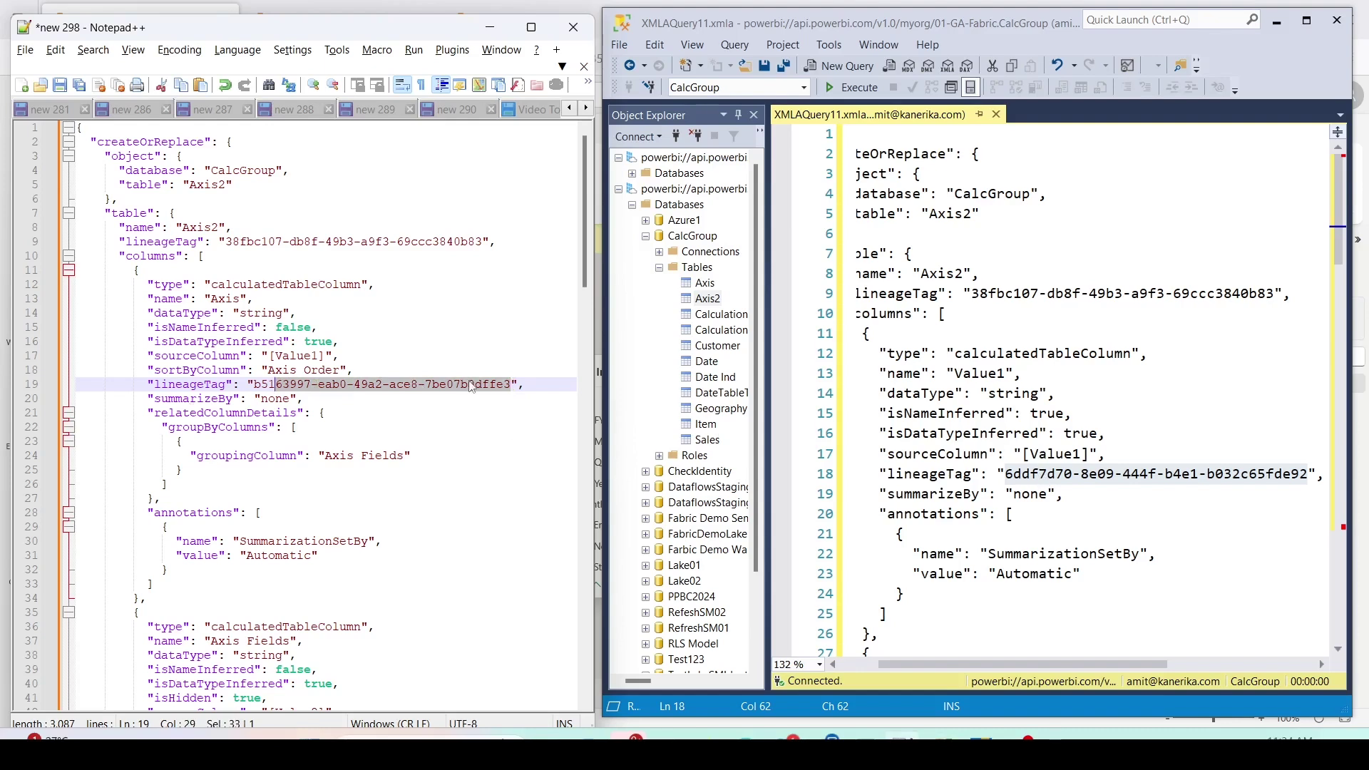
drag(511, 385, 254, 386)
key(ctrl+v)
- Paste the second and third column lineage tags from SSMS over lines 44 and 72
scroll(1016, 447, down, 6)
drag(1008, 431, 1308, 434)
scroll(359, 437, down, 2)
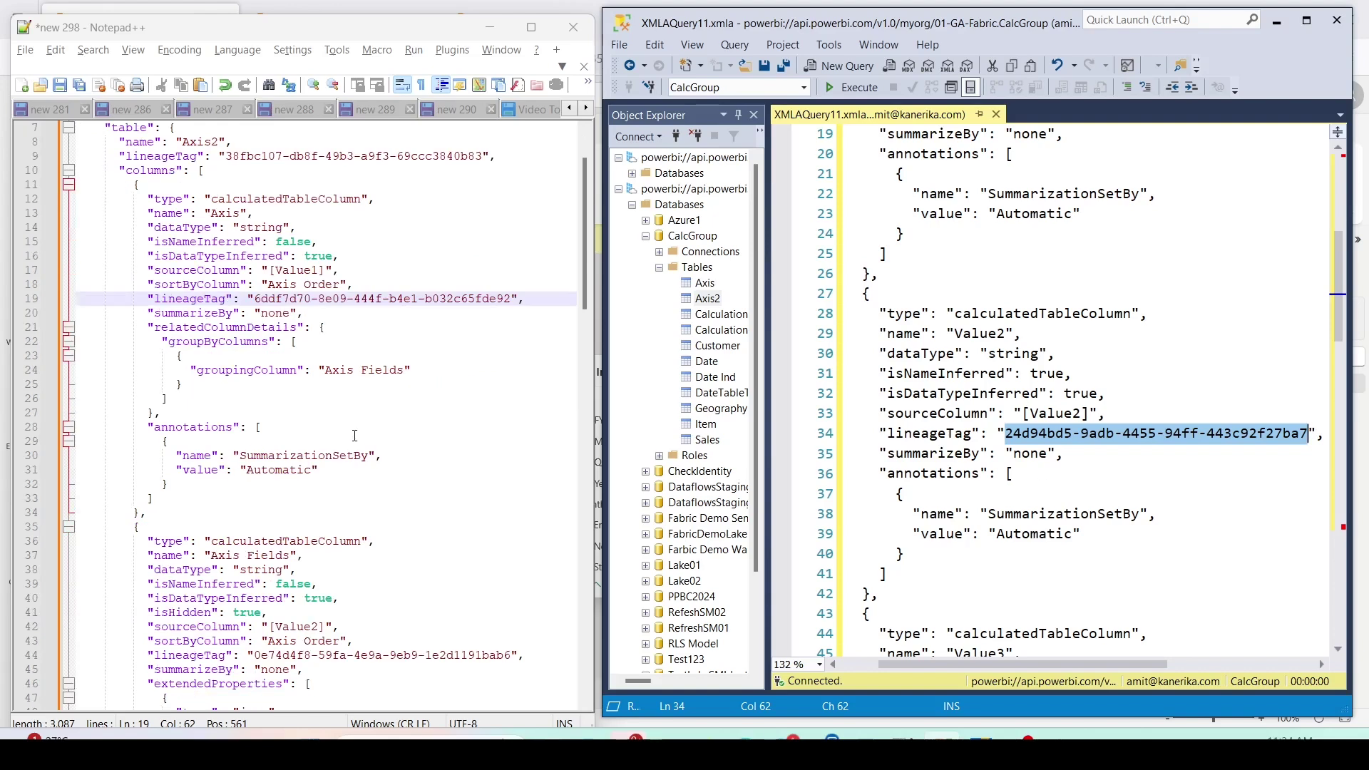
scroll(355, 435, down, 5)
drag(509, 444, 247, 442)
key(ctrl+v)
scroll(1141, 442, down, 5)
drag(1007, 473, 1307, 473)
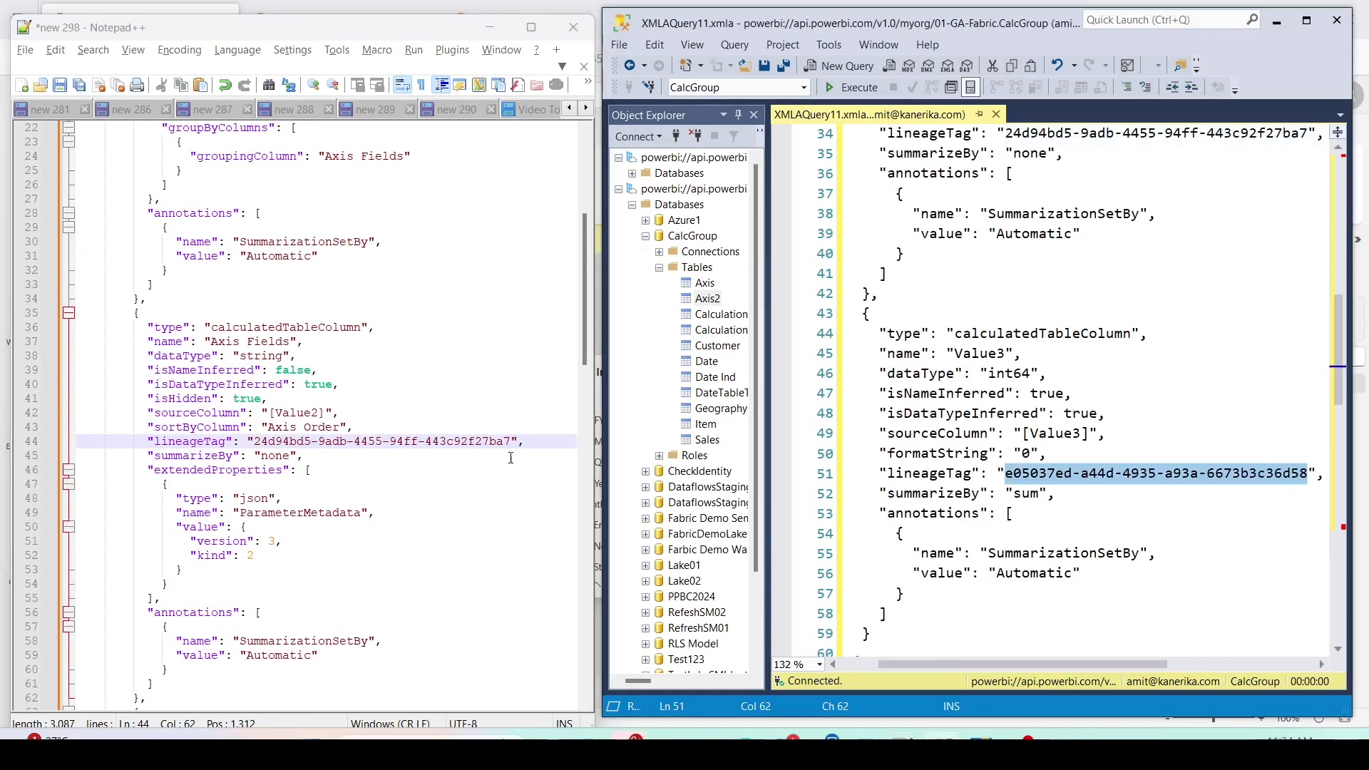
scroll(358, 442, down, 15)
drag(510, 199, 247, 199)
key(ctrl+v)
- Replace the PBI_Id value on line 103 with the Axis2 value from SSMS
scroll(359, 442, down, 2)
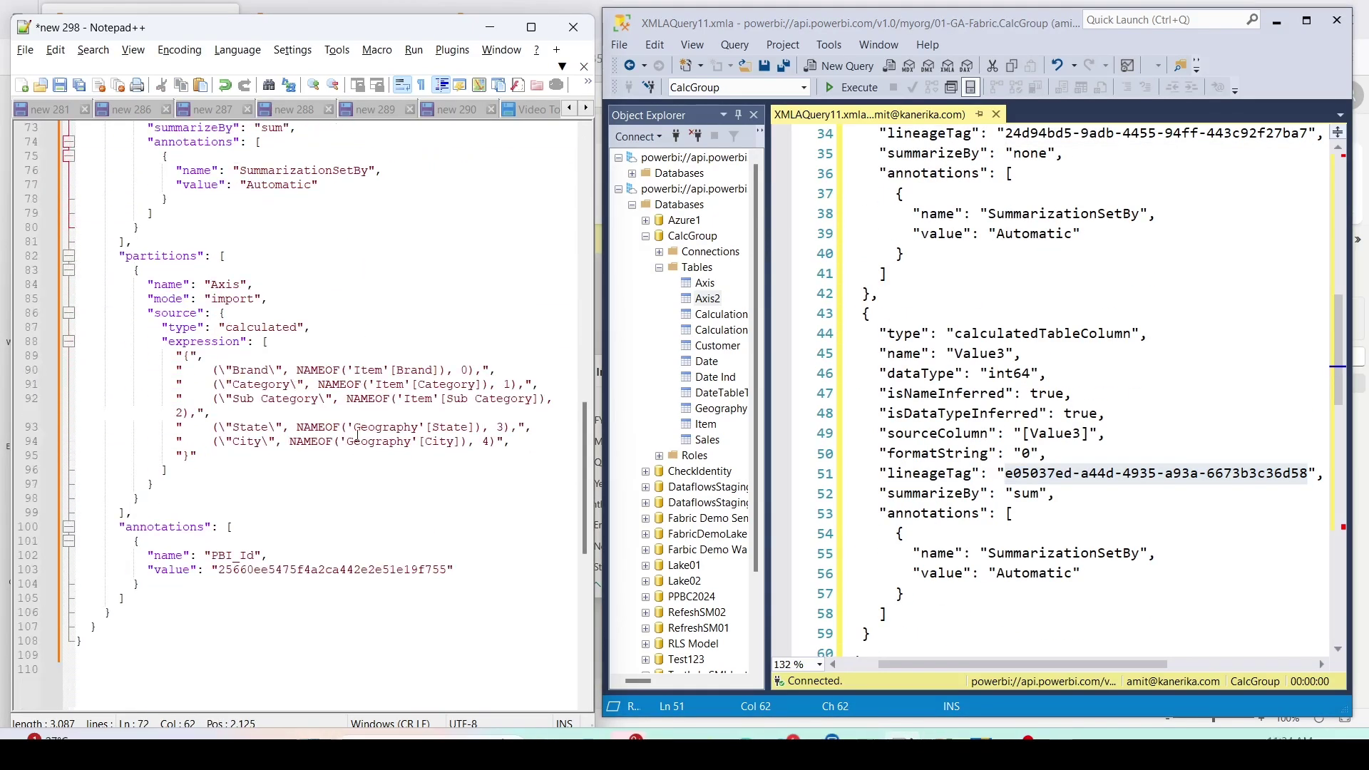
scroll(979, 476, down, 10)
drag(1231, 494, 962, 493)
drag(447, 569, 211, 569)
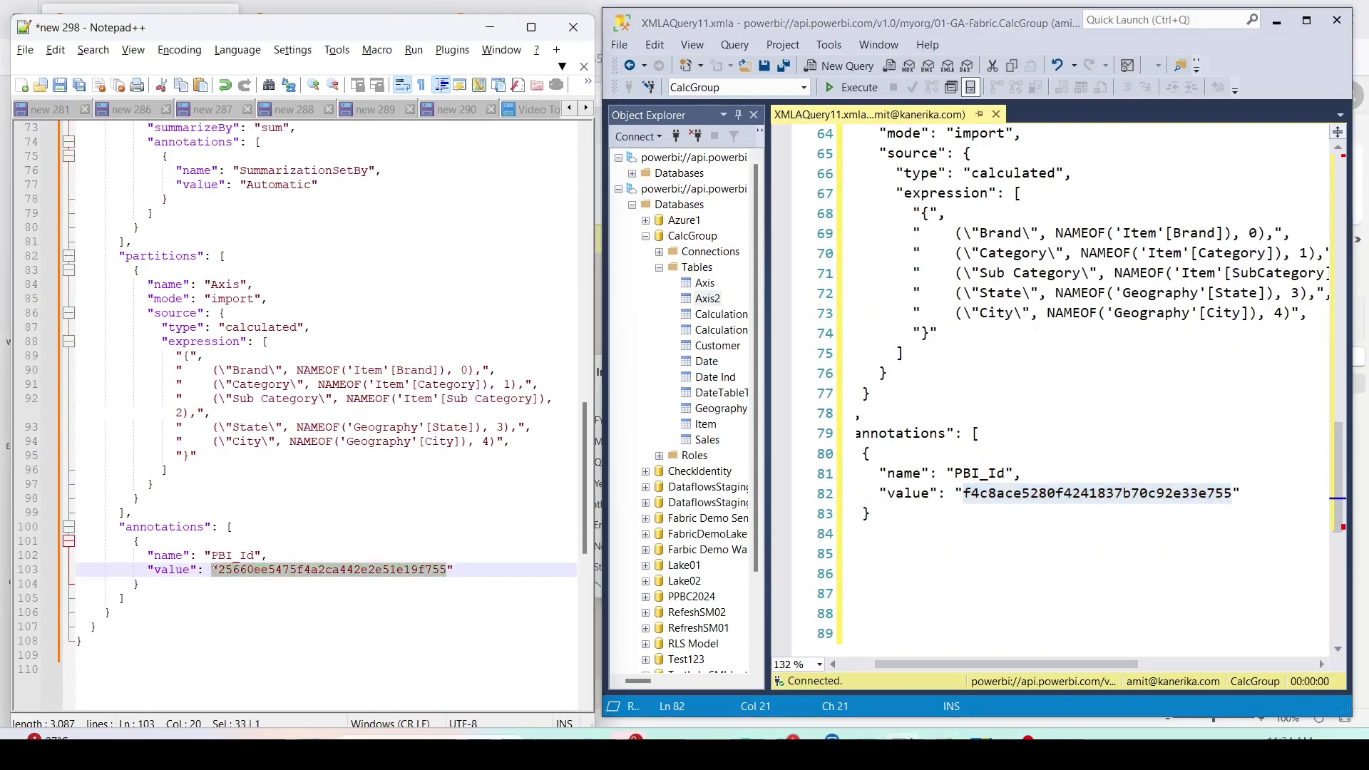
key(ctrl+v)
- Paste in the SSMS partition expression, rename the partition to Axis2, and select the whole script
scroll(949, 219, up, 1)
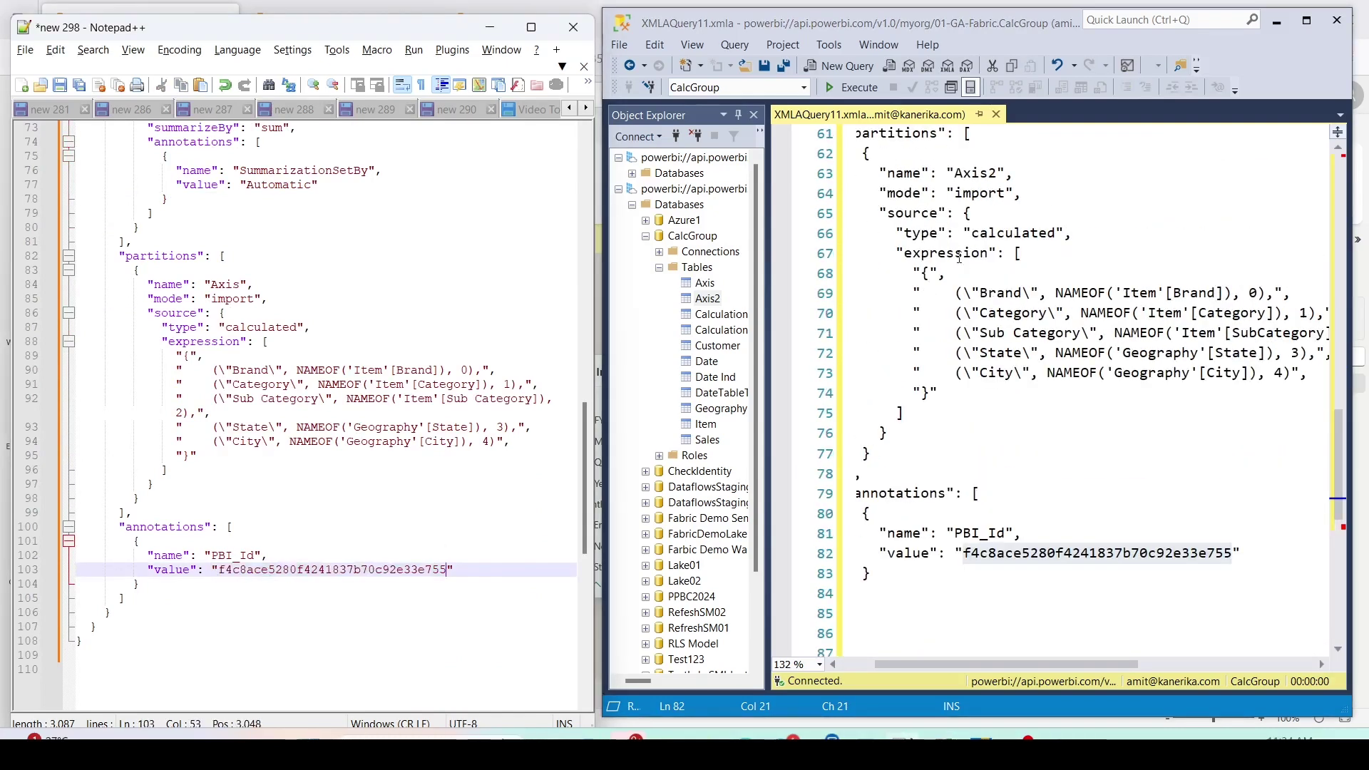
click(870, 157)
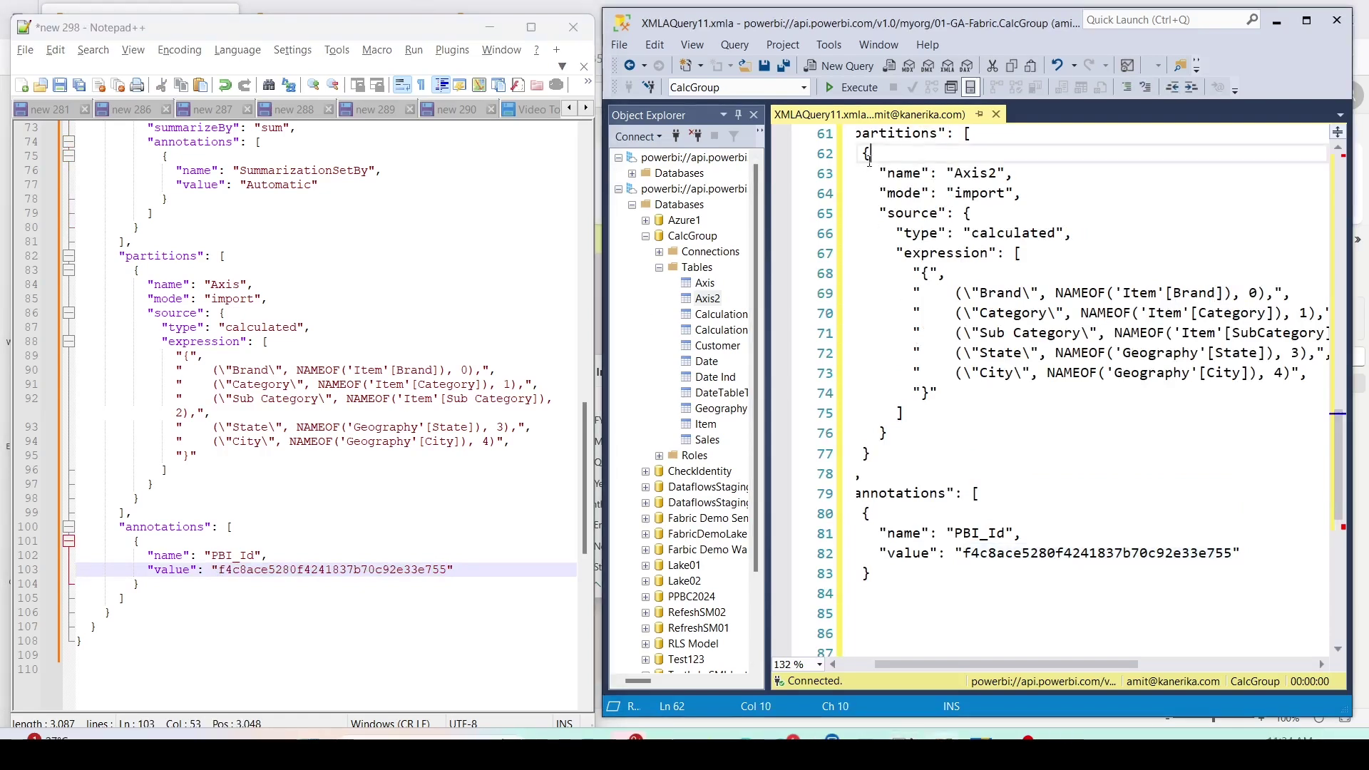
drag(967, 400, 897, 252)
key(ctrl+c)
drag(215, 452, 162, 341)
key(ctrl+v)
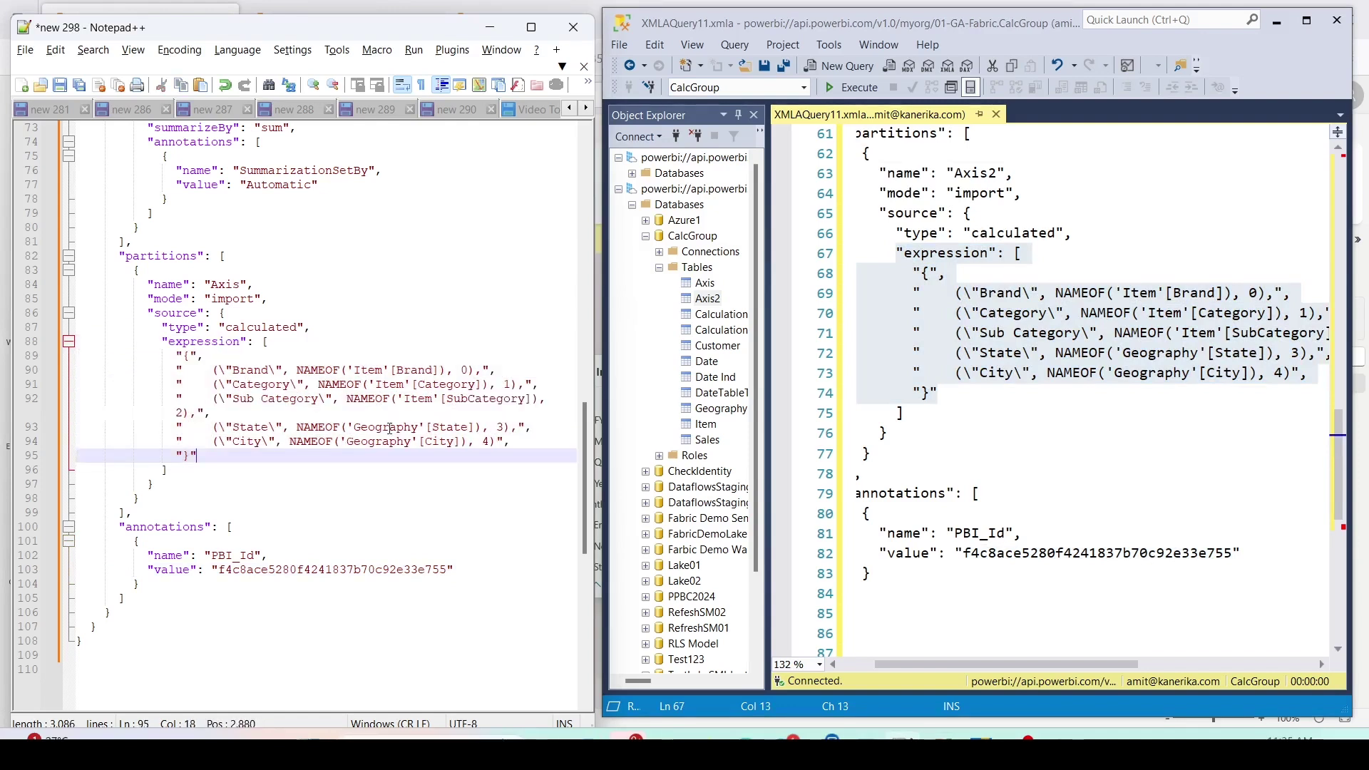
click(243, 284)
text(2)
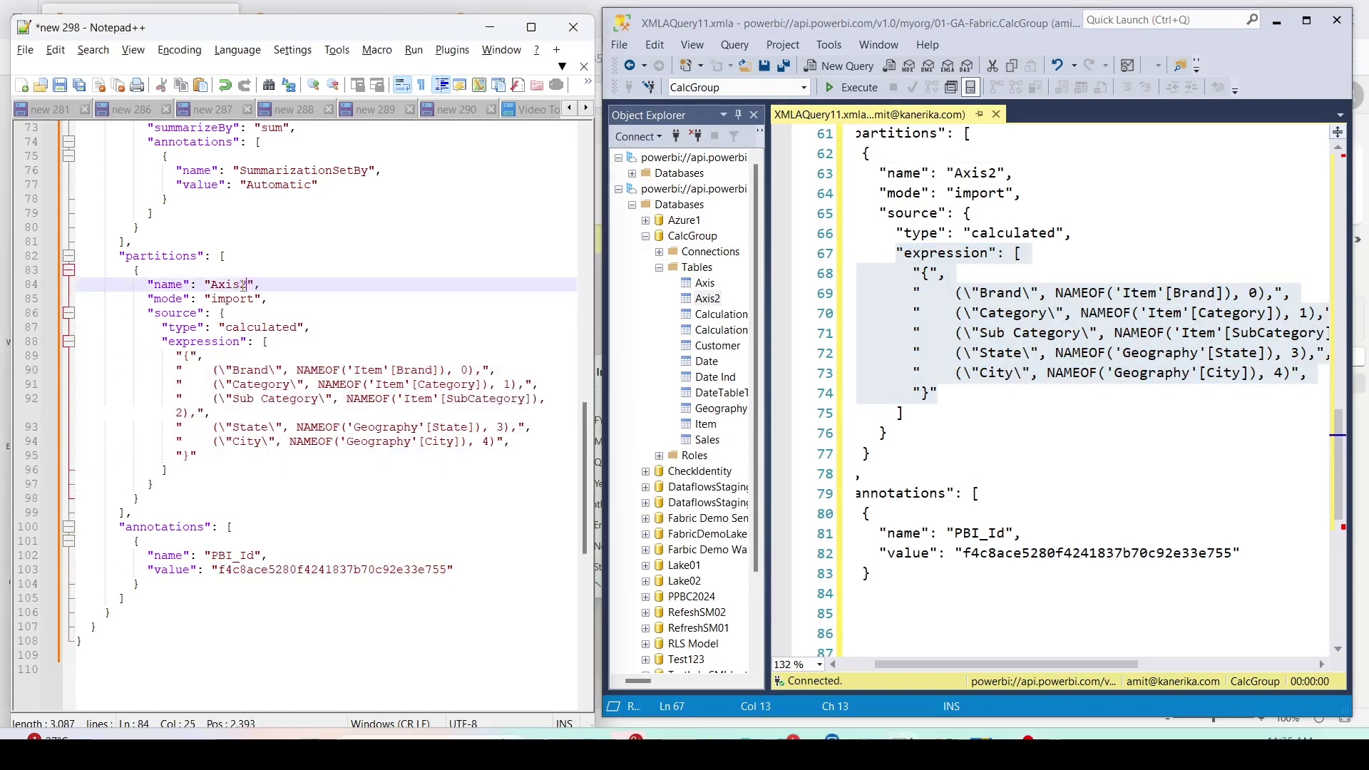
double_click(241, 329)
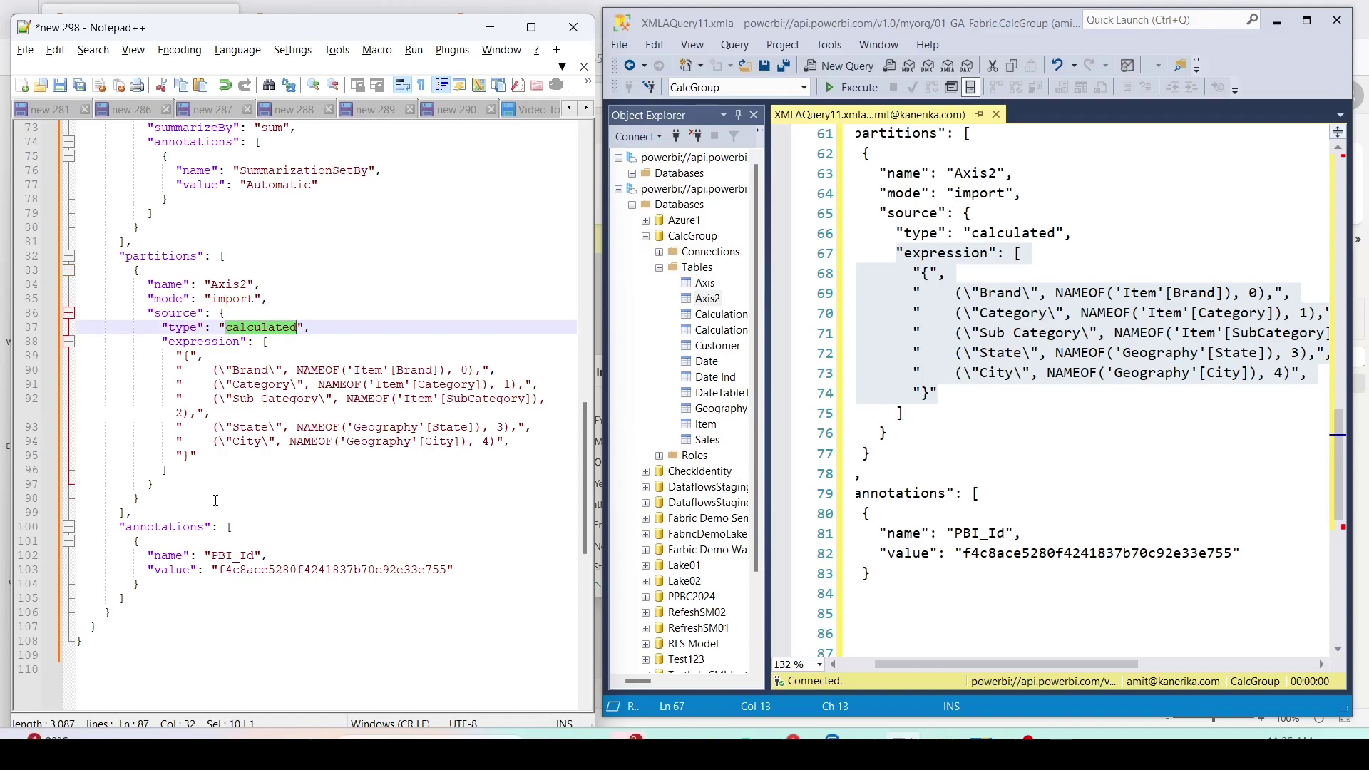
scroll(303, 457, up, 5)
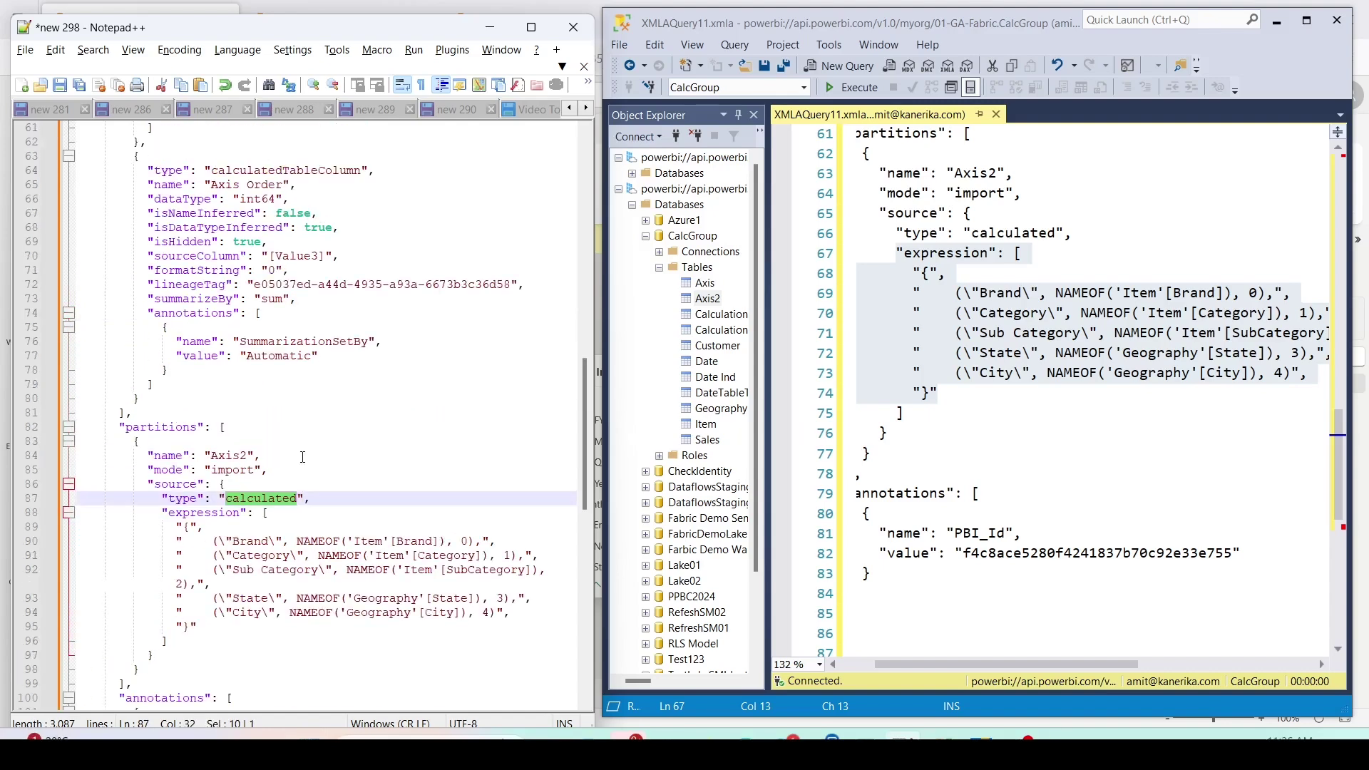
scroll(302, 457, up, 19)
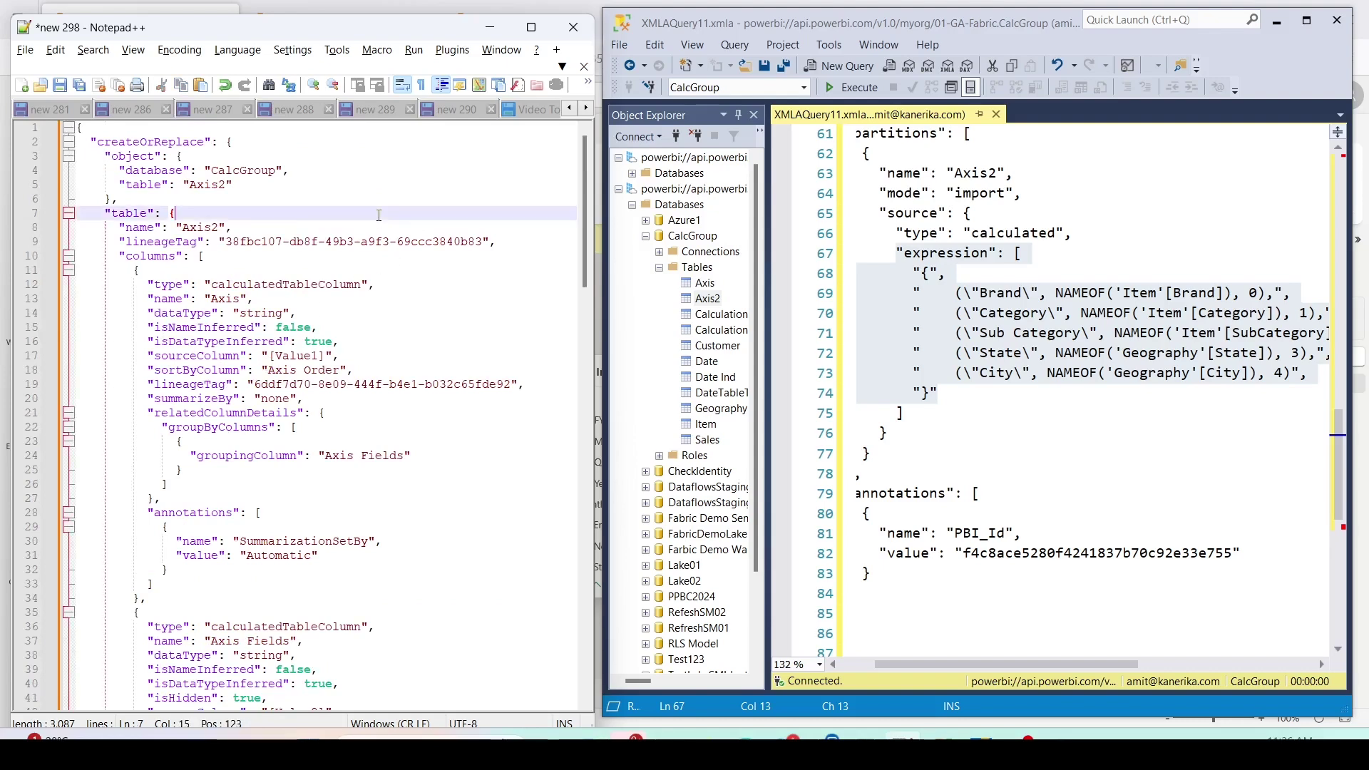
key(ctrl+a)
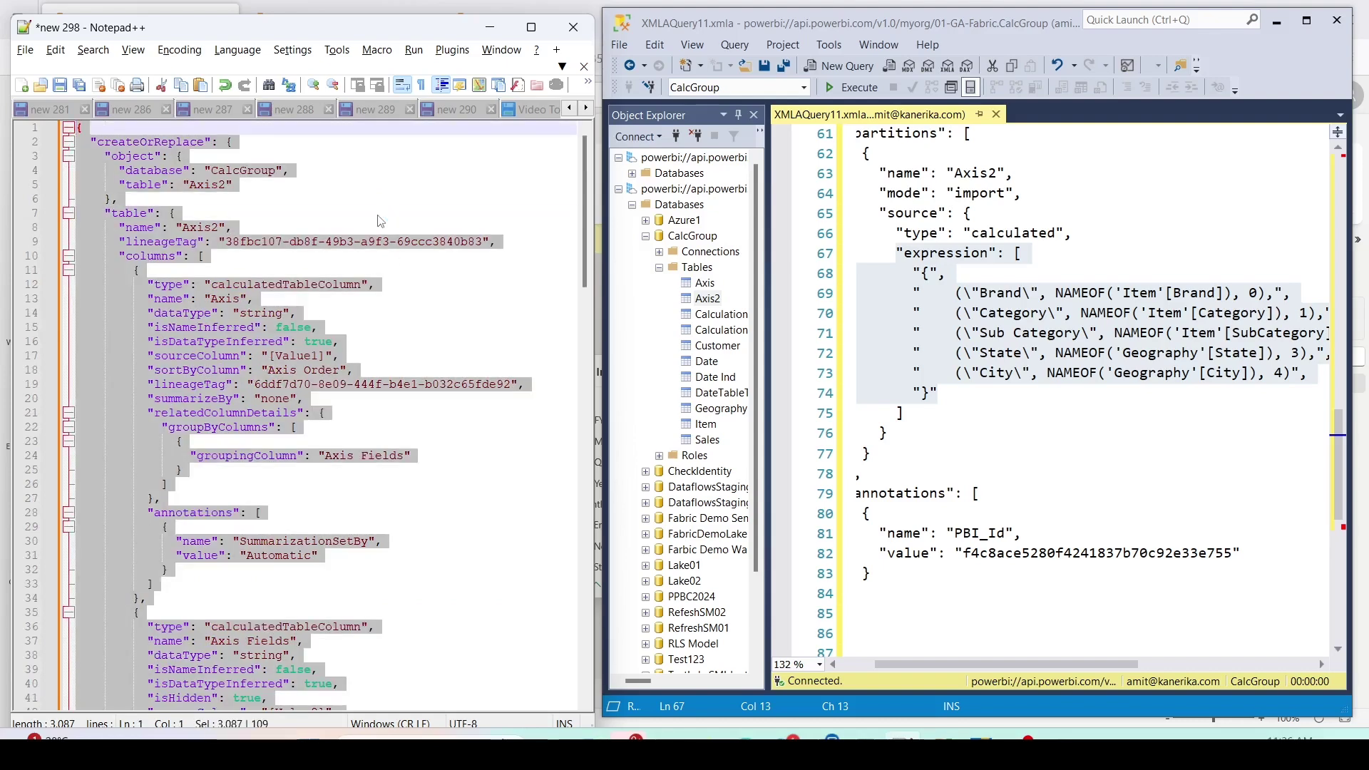
- Replace the SSMS query's contents with the Axis2 JSON script from Notepad++
click(1060, 292)
key(ctrl+a)
key(Delete)
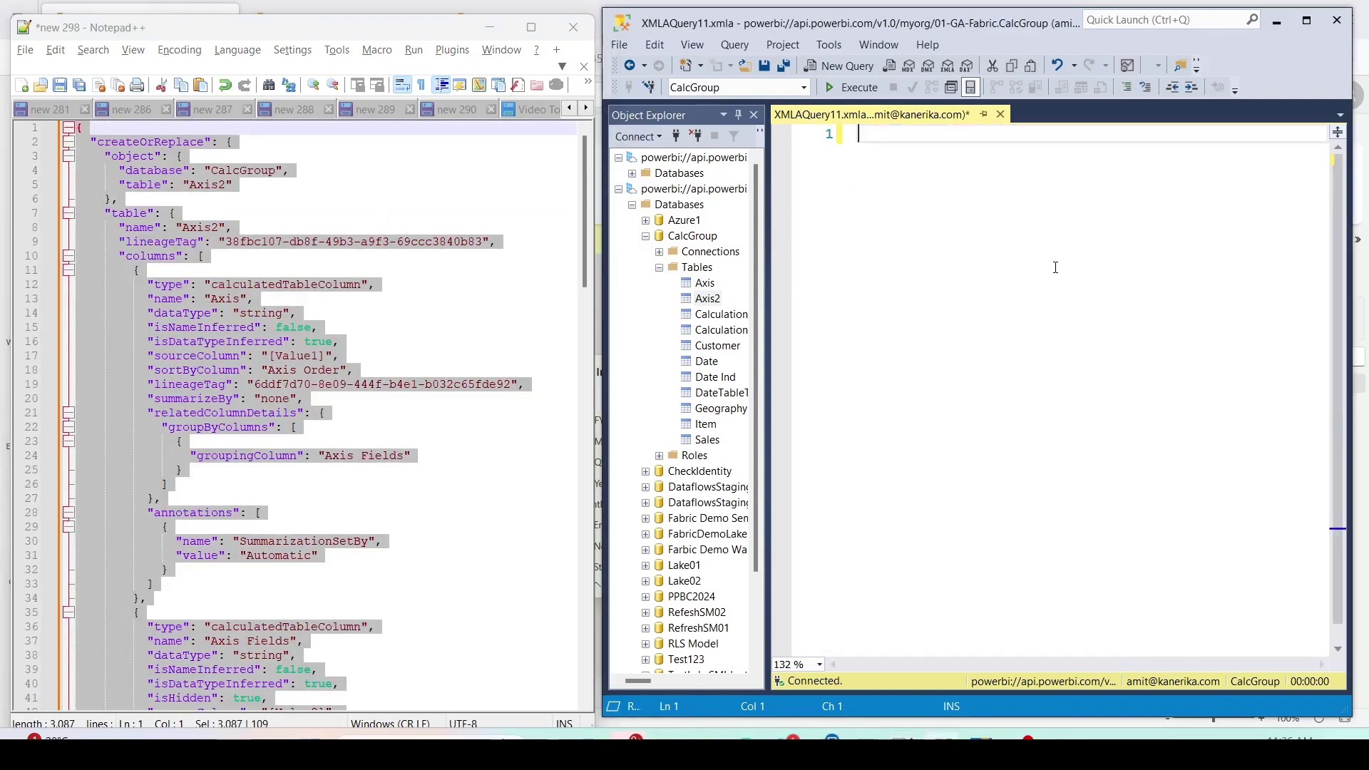
key(ctrl+v)
click(944, 352)
scroll(934, 299, up, 17)
scroll(931, 271, up, 15)
click(866, 134)
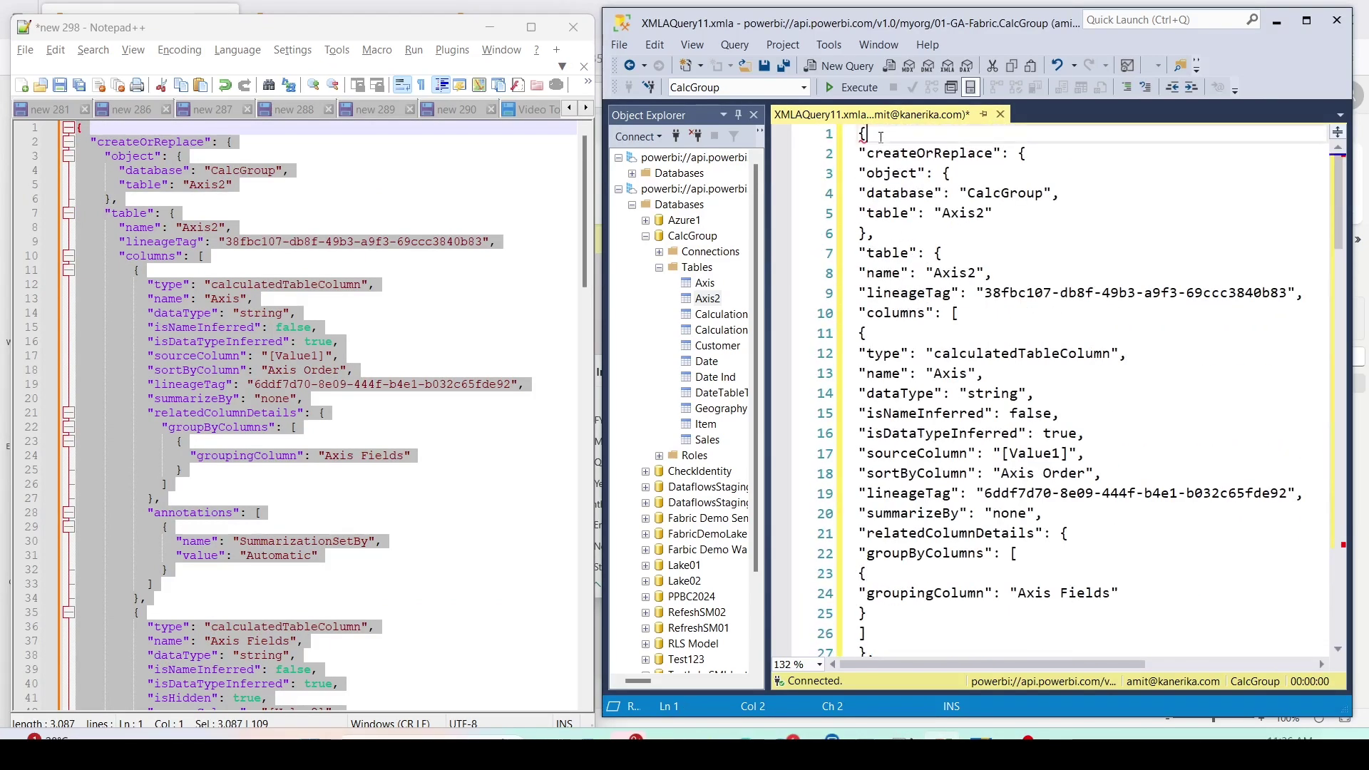
- Maximize the query window, execute the script and confirm it succeeded
click(1303, 26)
click(407, 161)
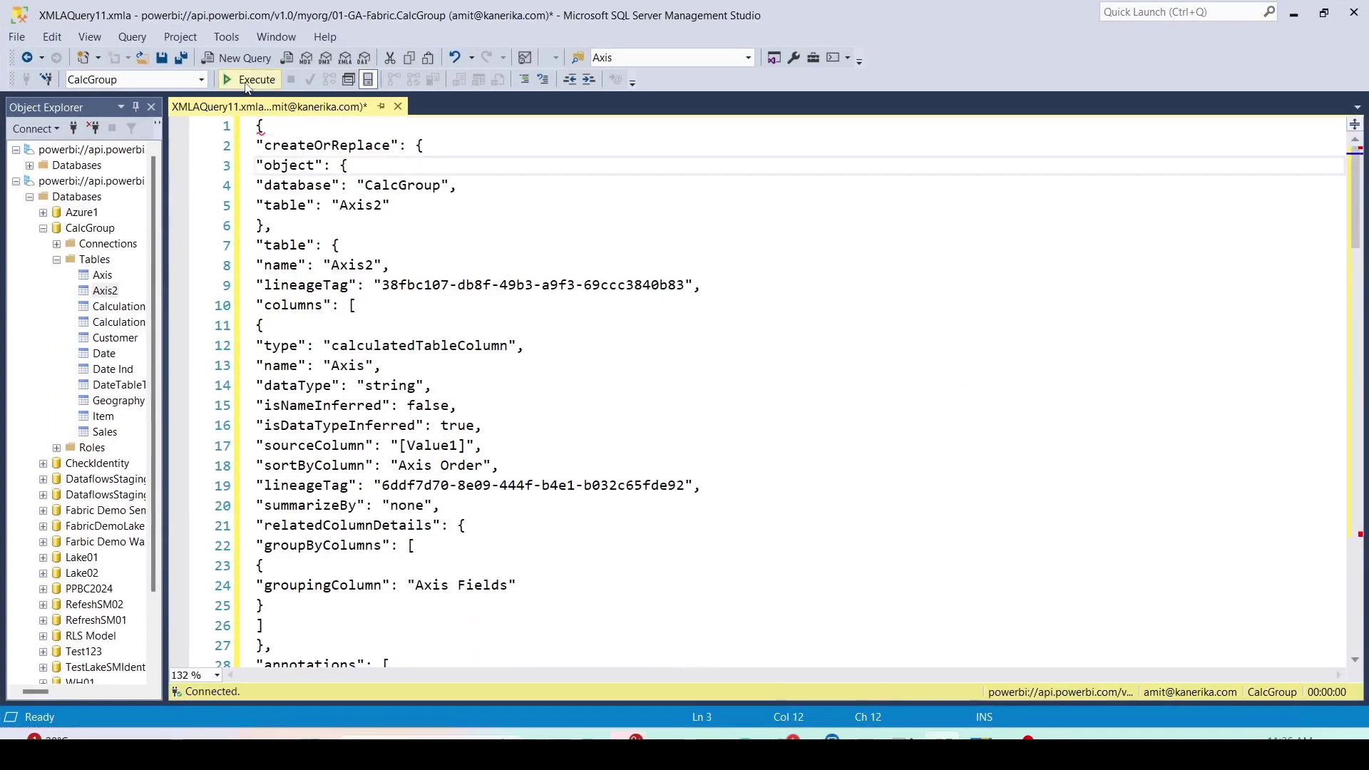
click(248, 81)
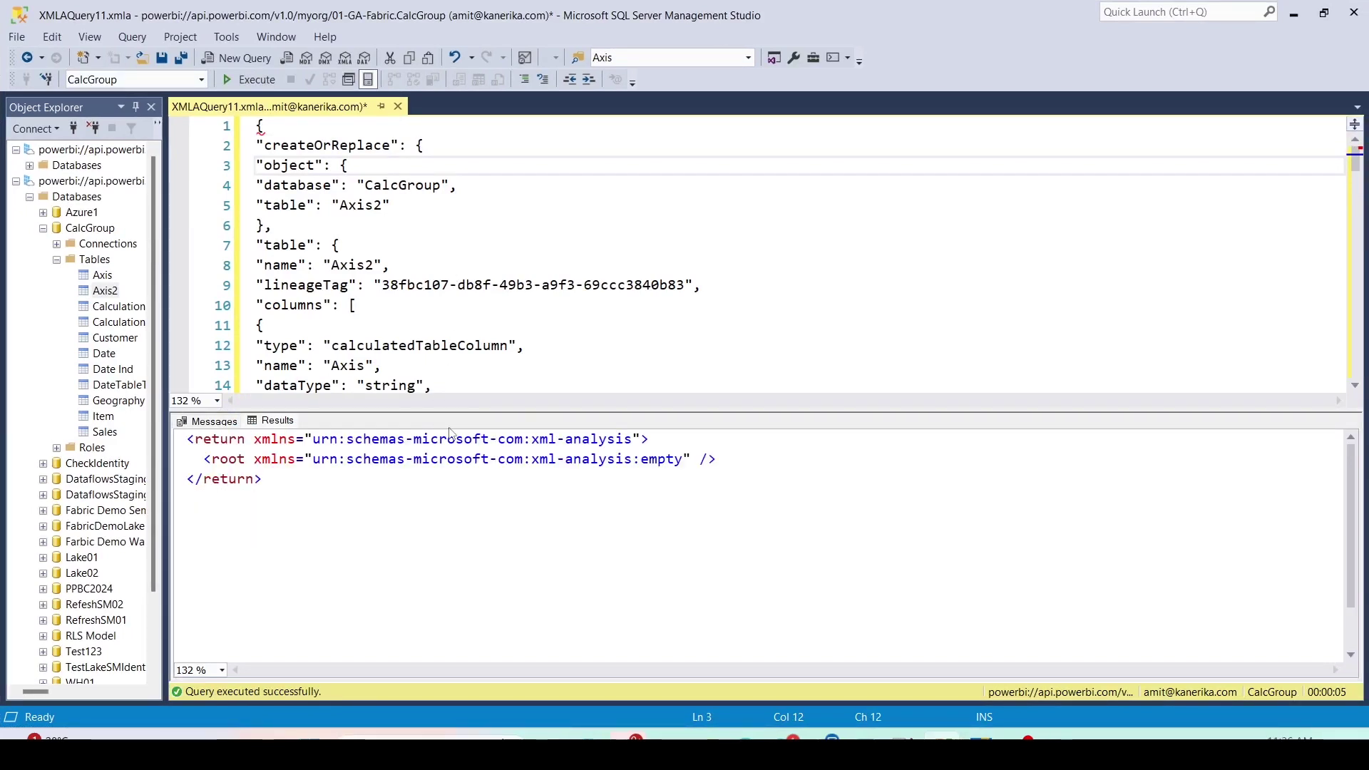
click(437, 463)
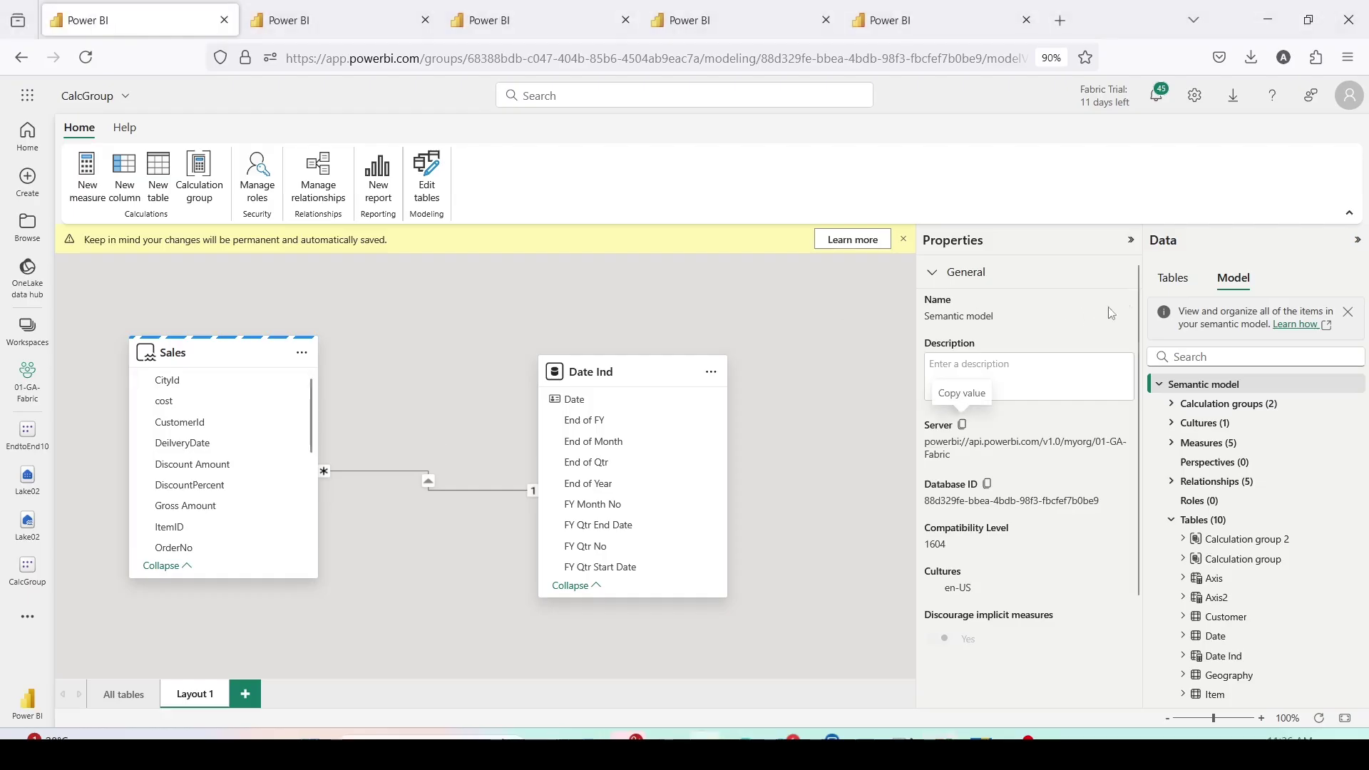
- Reload the model so Axis2 lists Axis, Axis Fields and Axis Order, then delete Page 2's old table
click(1172, 282)
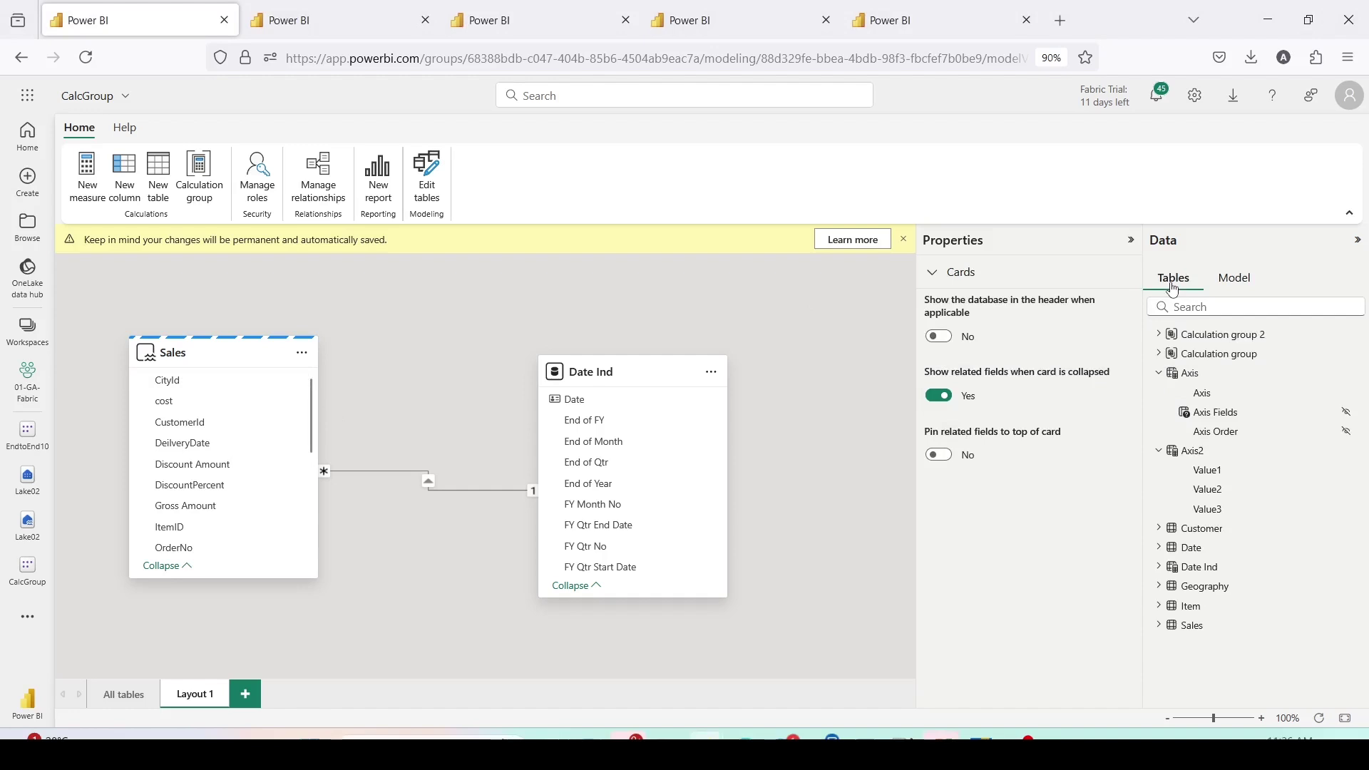
click(93, 57)
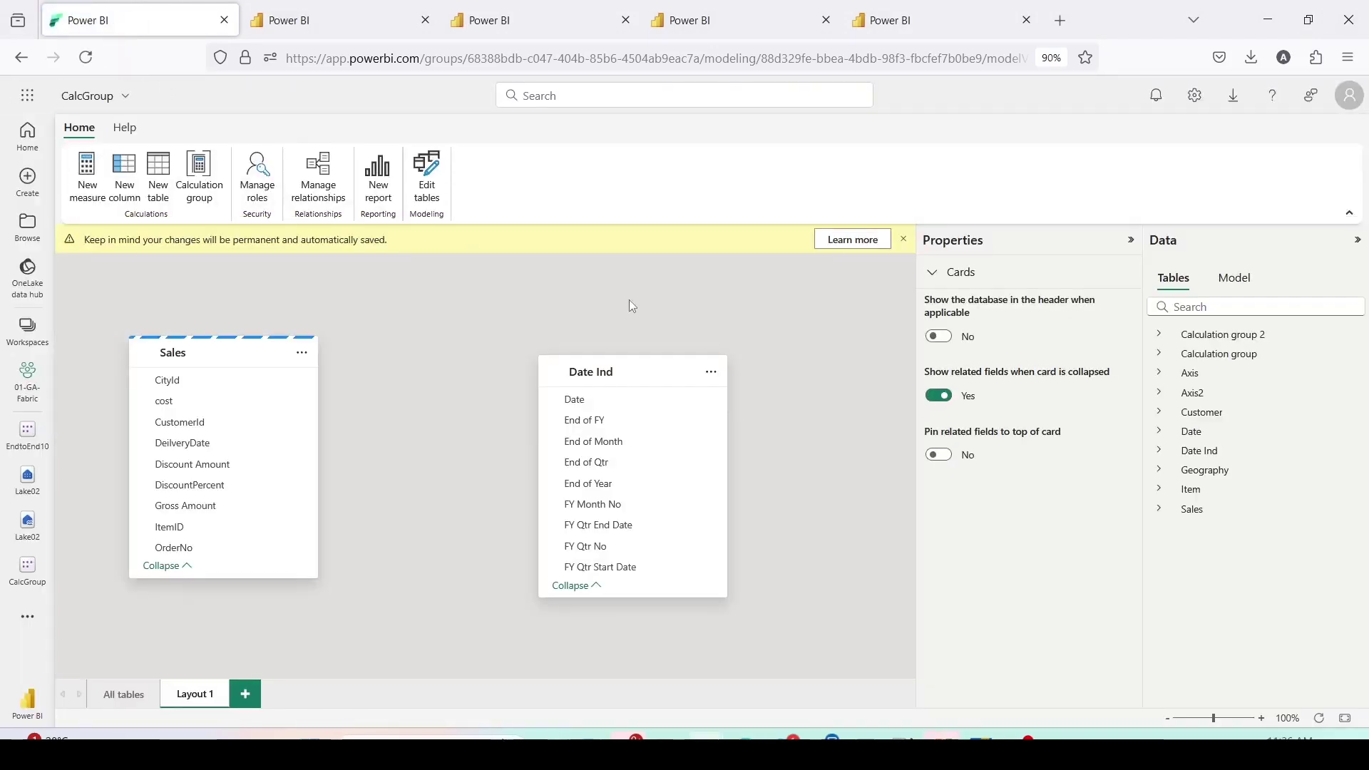
click(1158, 392)
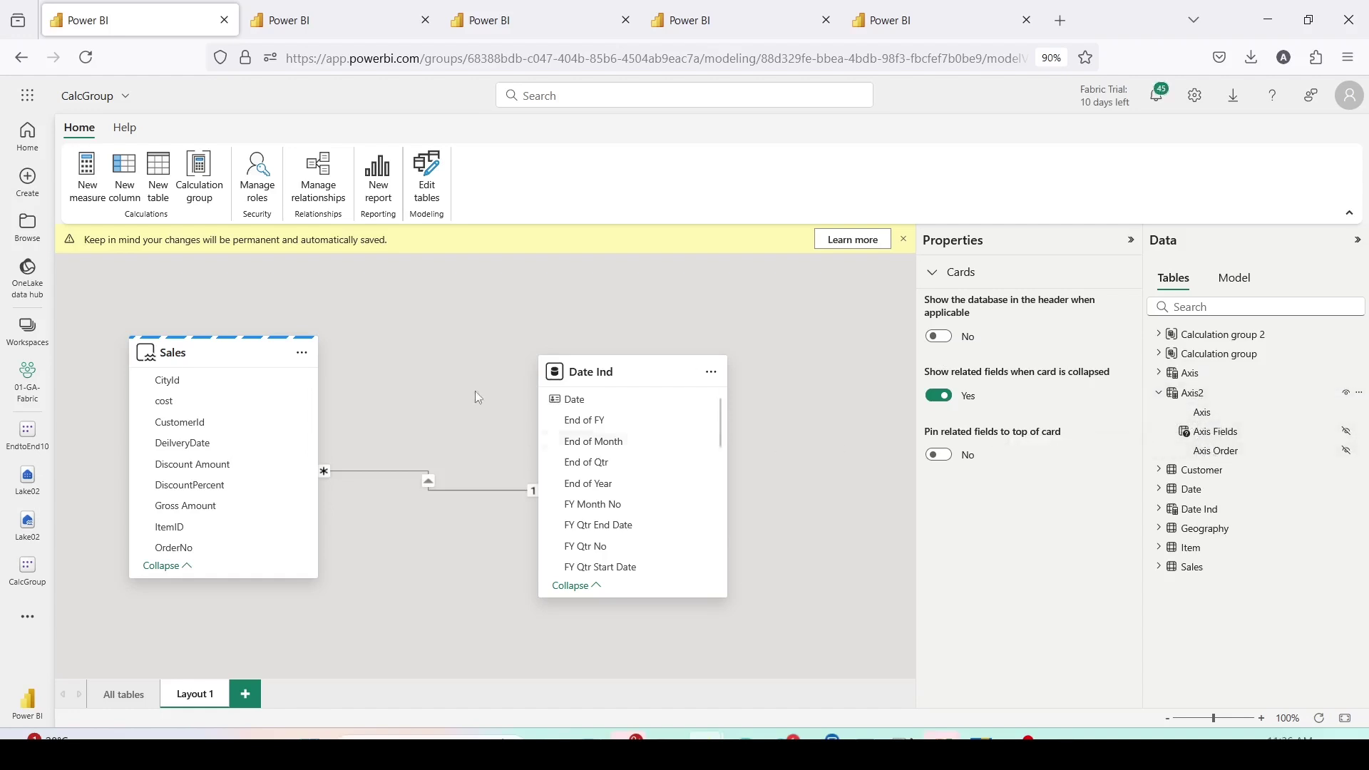
click(332, 19)
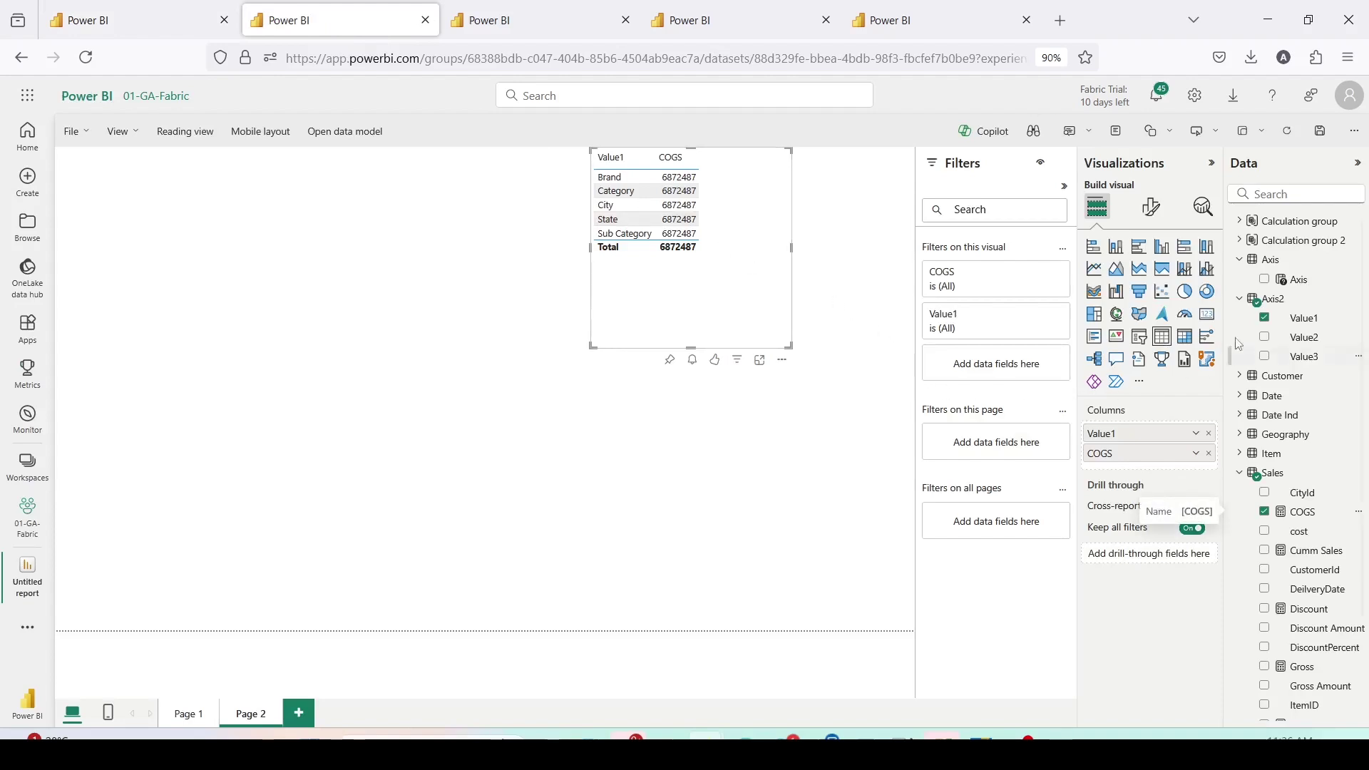
key(Delete)
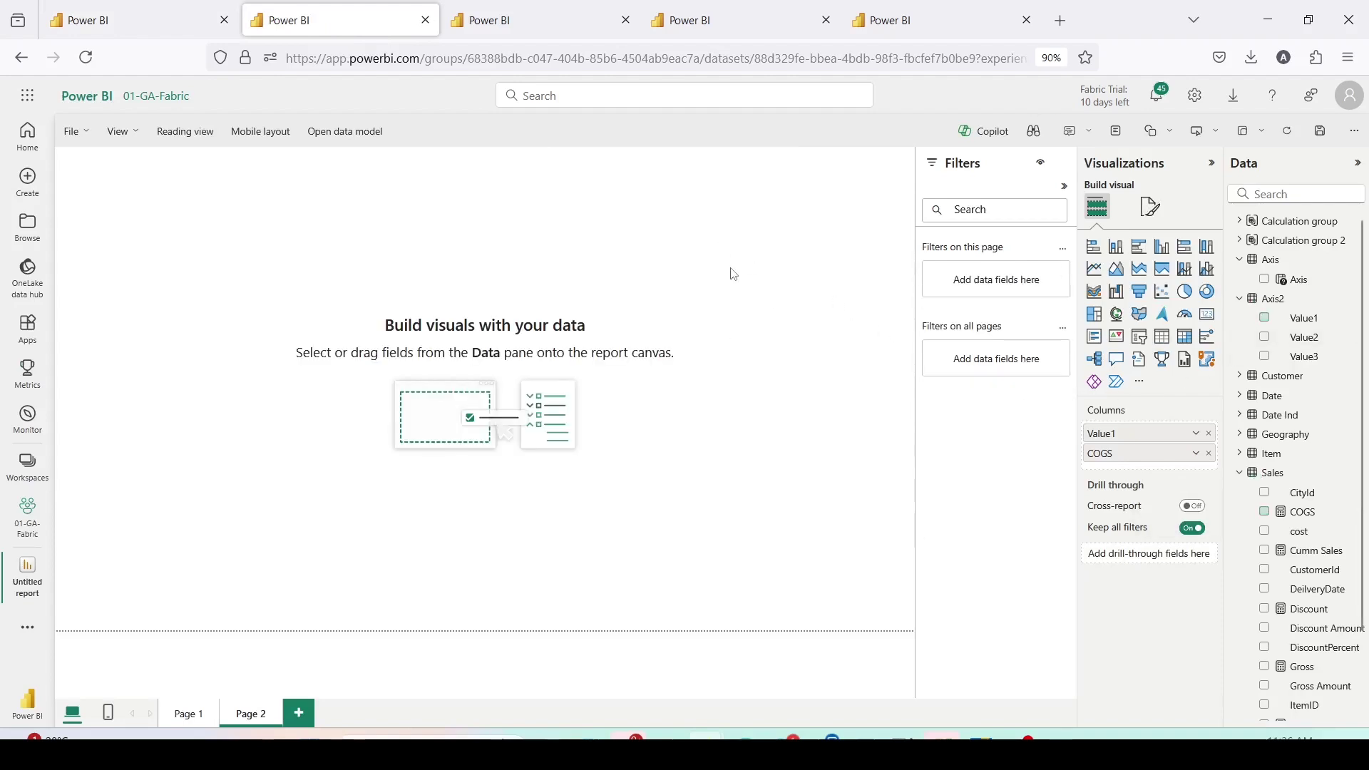
- Create a table from Axis2's Axis field, enlarge it and move it to the page's left side
click(1287, 132)
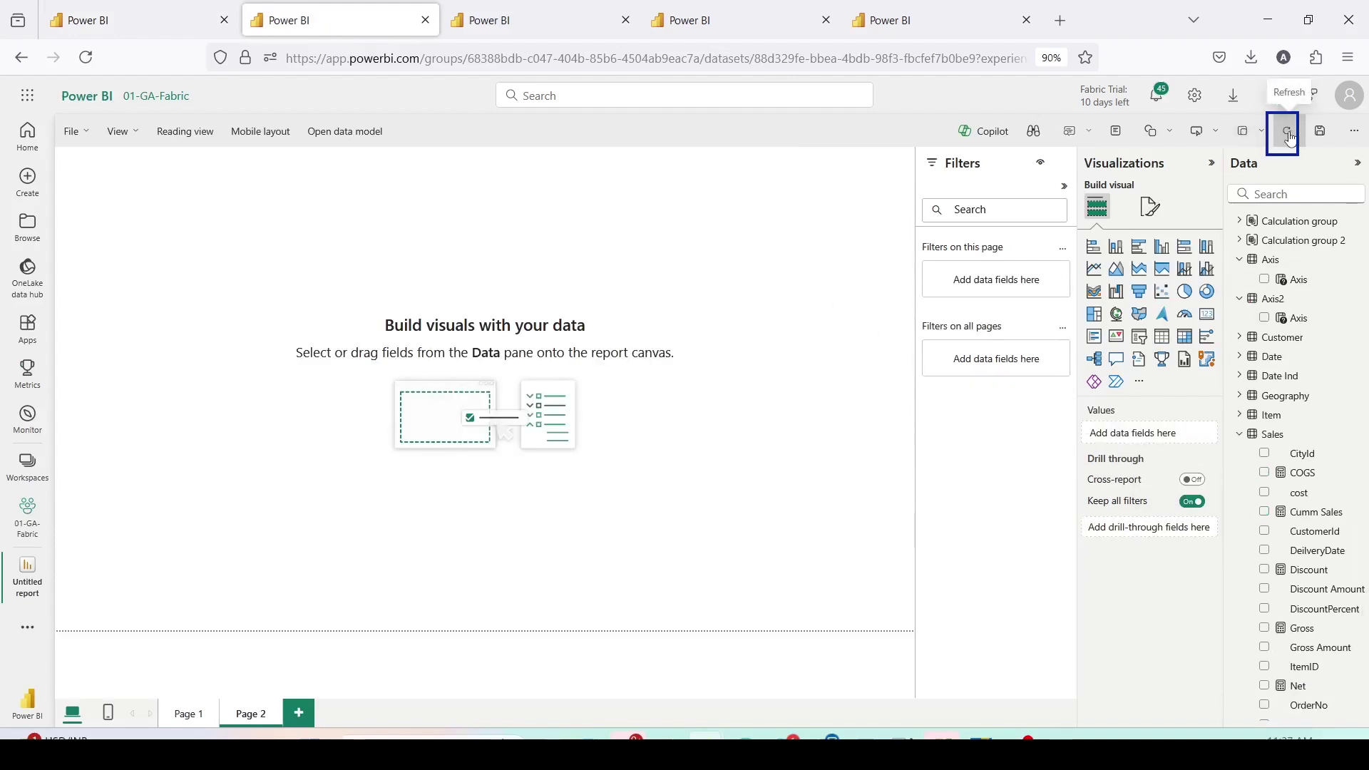
drag(1240, 325, 761, 229)
drag(663, 356, 447, 432)
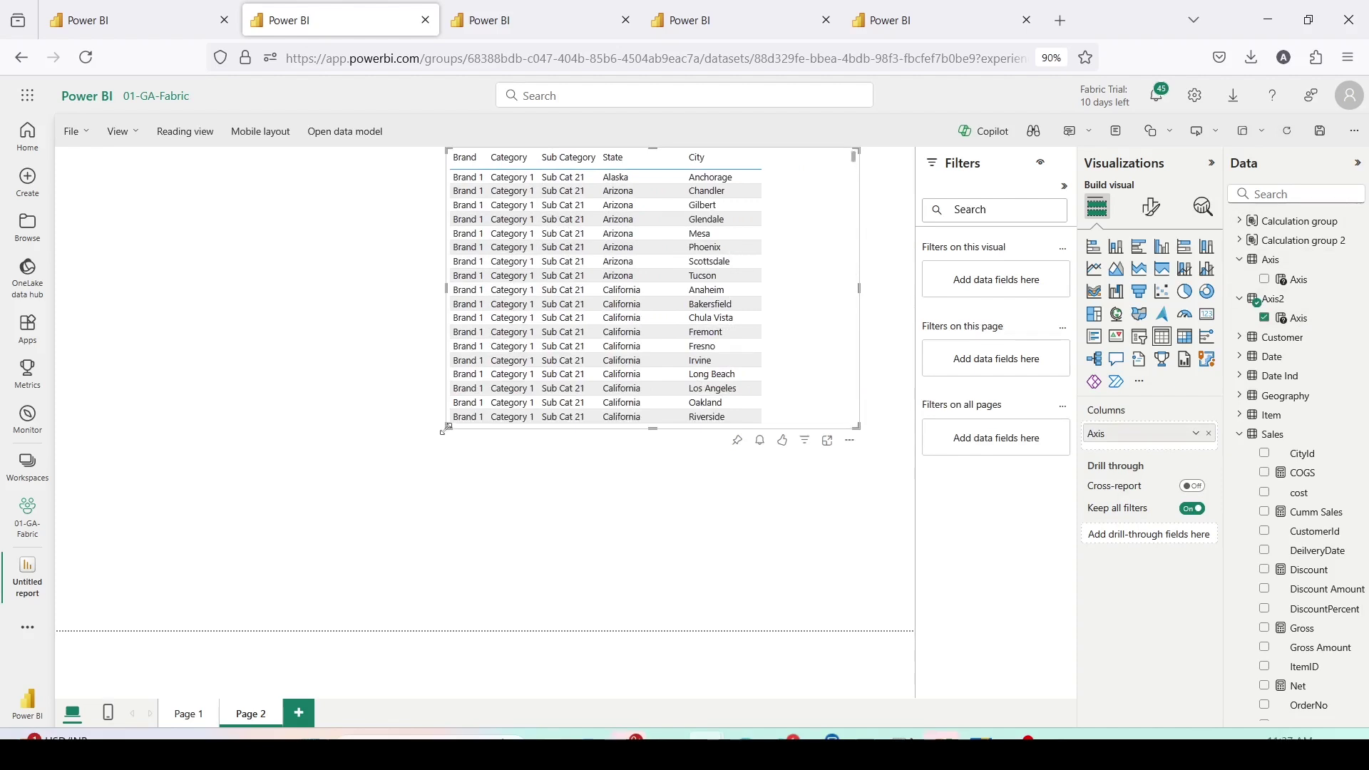
drag(789, 361, 399, 426)
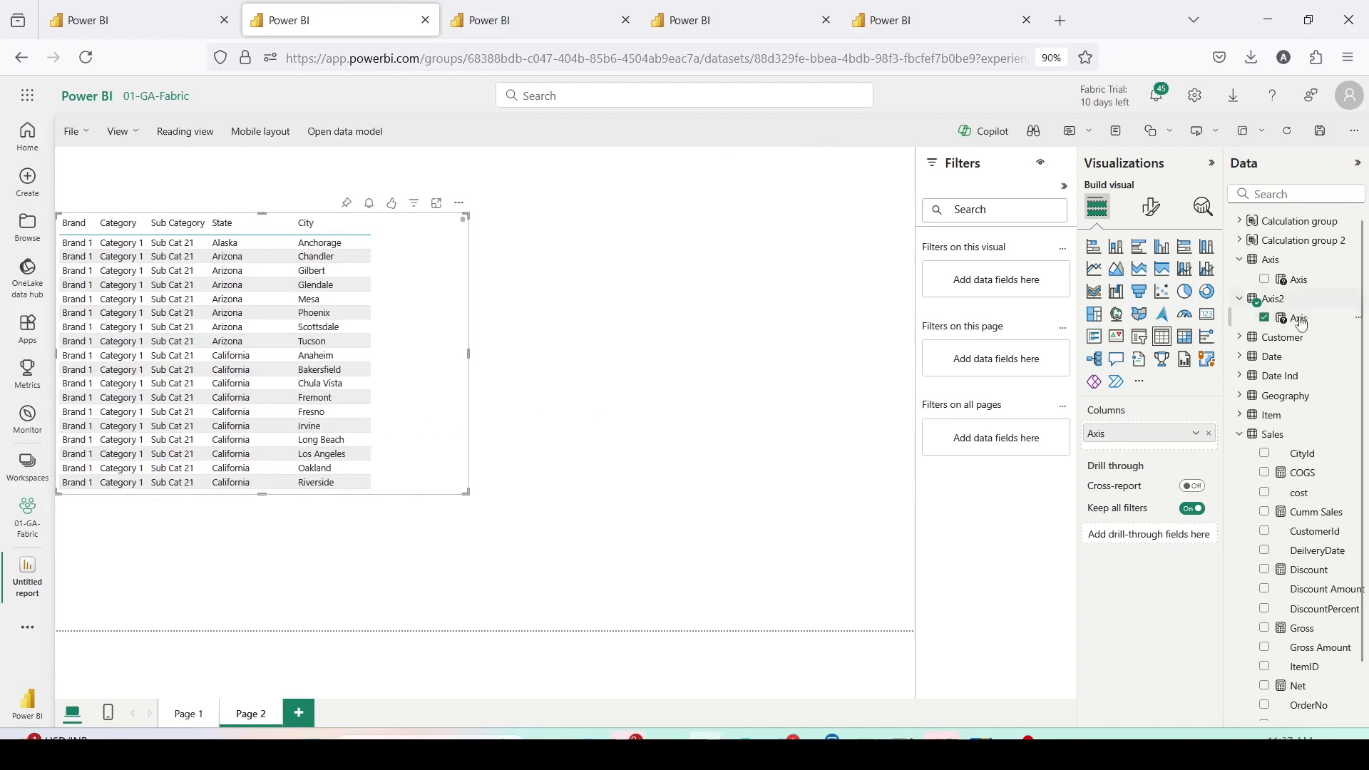
click(927, 314)
- Add an Axis2 Axis slicer and try Brand, Category and Sub Category as the table axis
click(1140, 337)
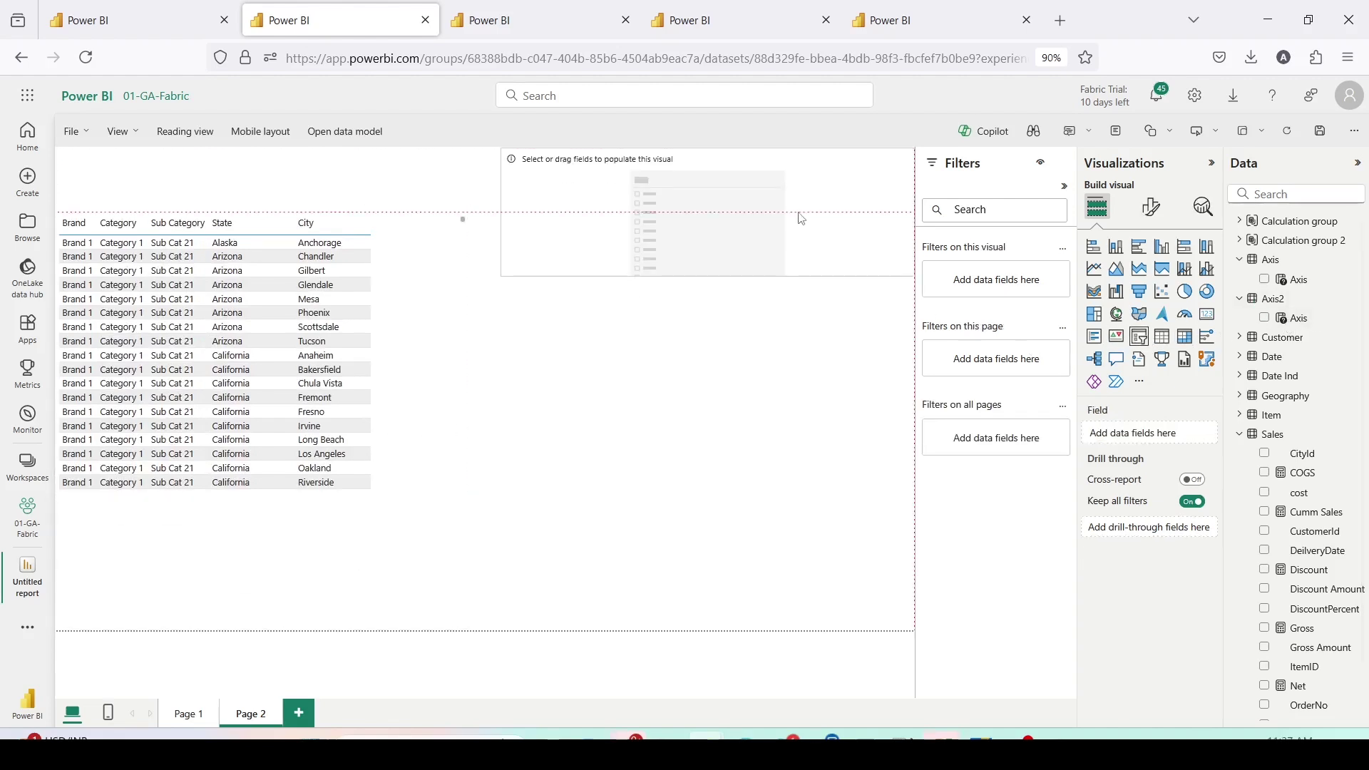
click(1299, 318)
click(677, 176)
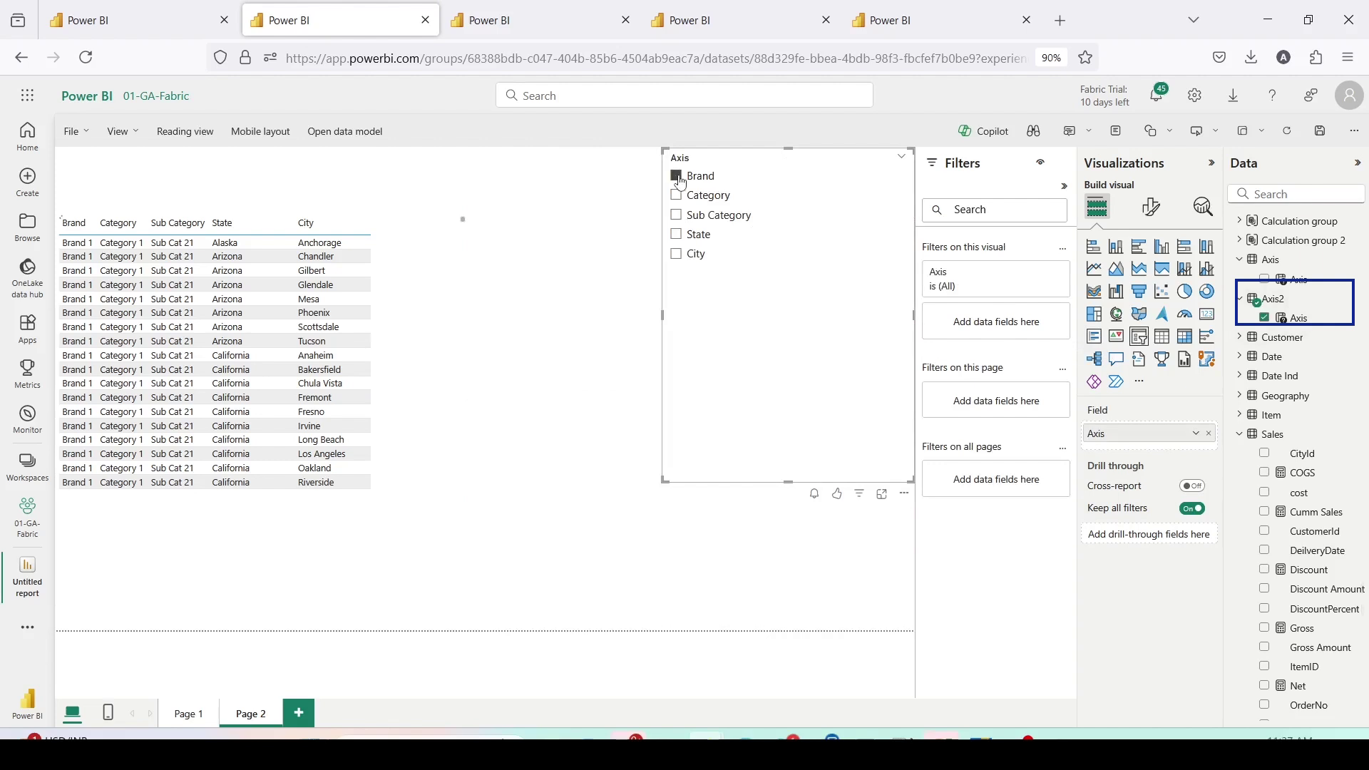
click(676, 195)
click(676, 215)
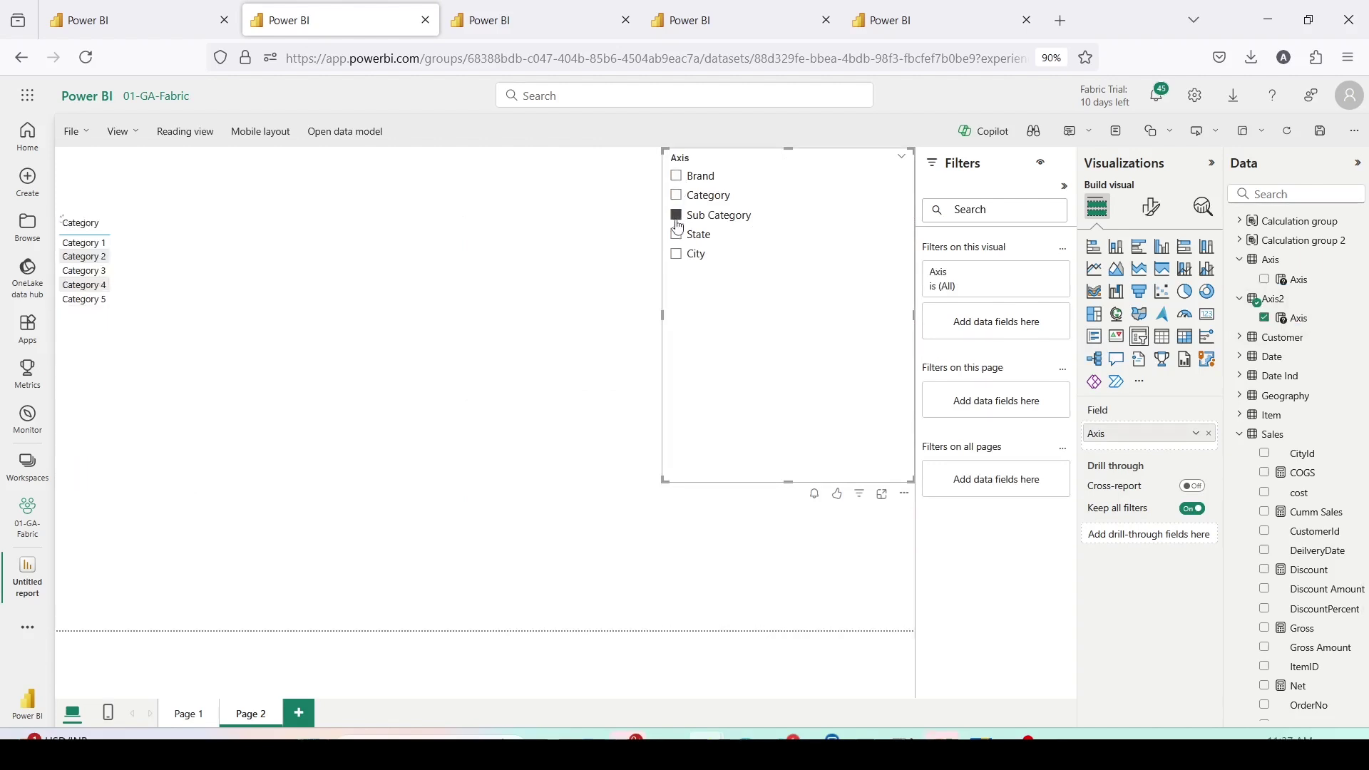
- Add COGS and Gross to the table, briefly test State, and set the slicer back to Brand
click(315, 302)
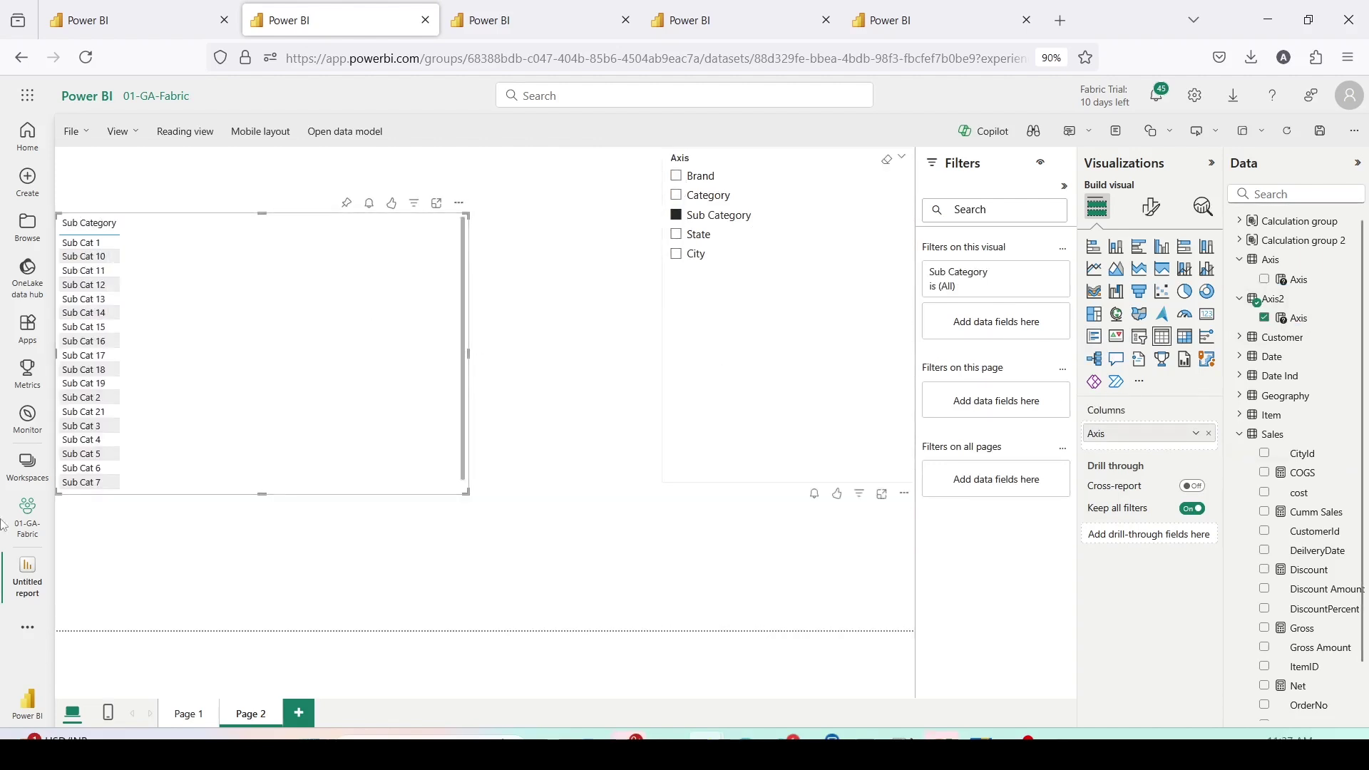
drag(1354, 472, 1148, 454)
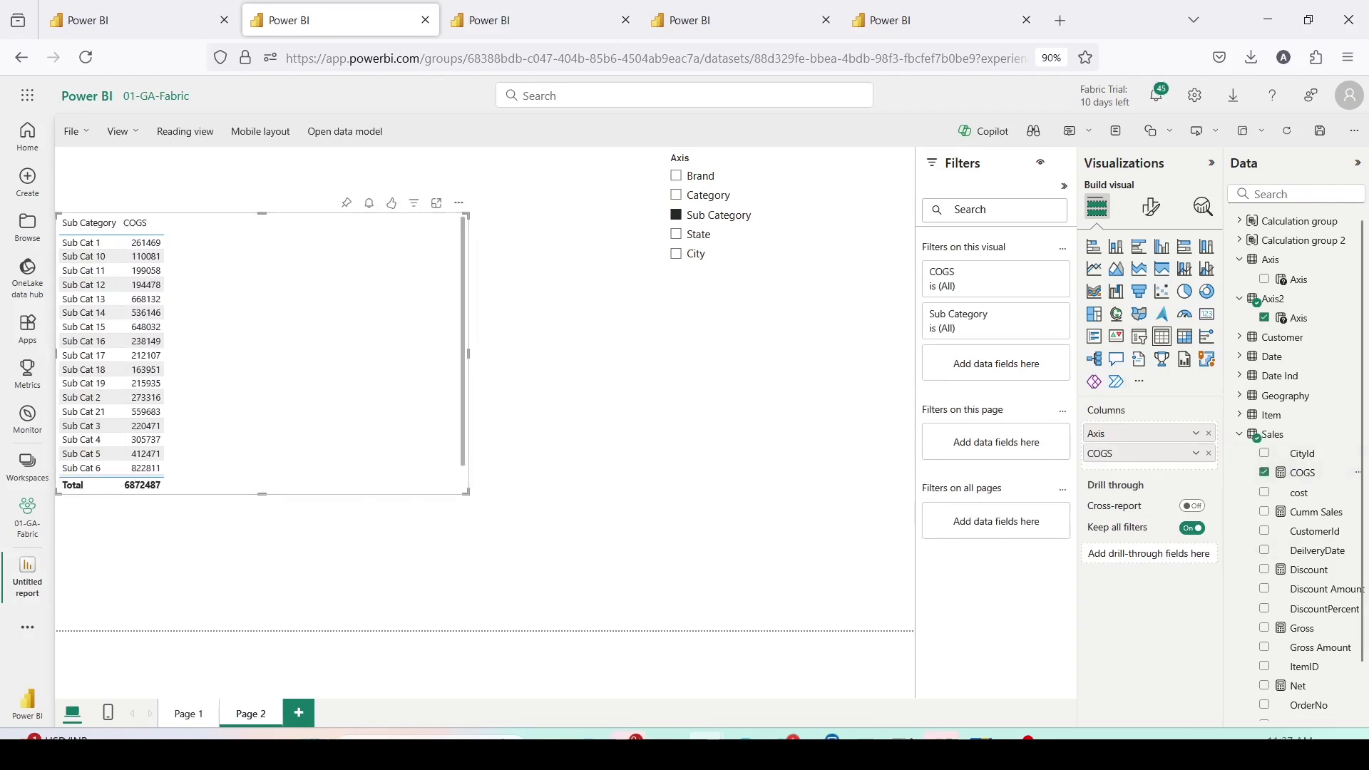
drag(1302, 627, 340, 319)
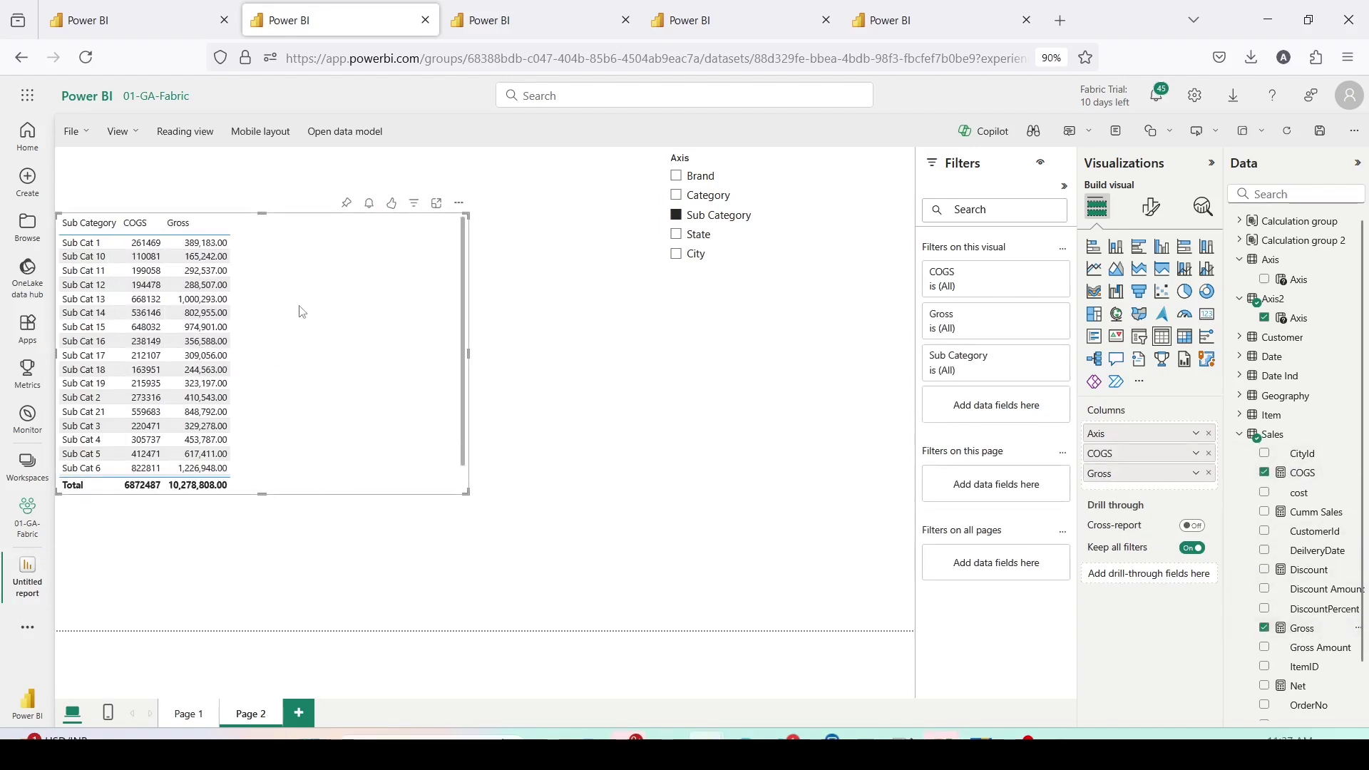
click(687, 236)
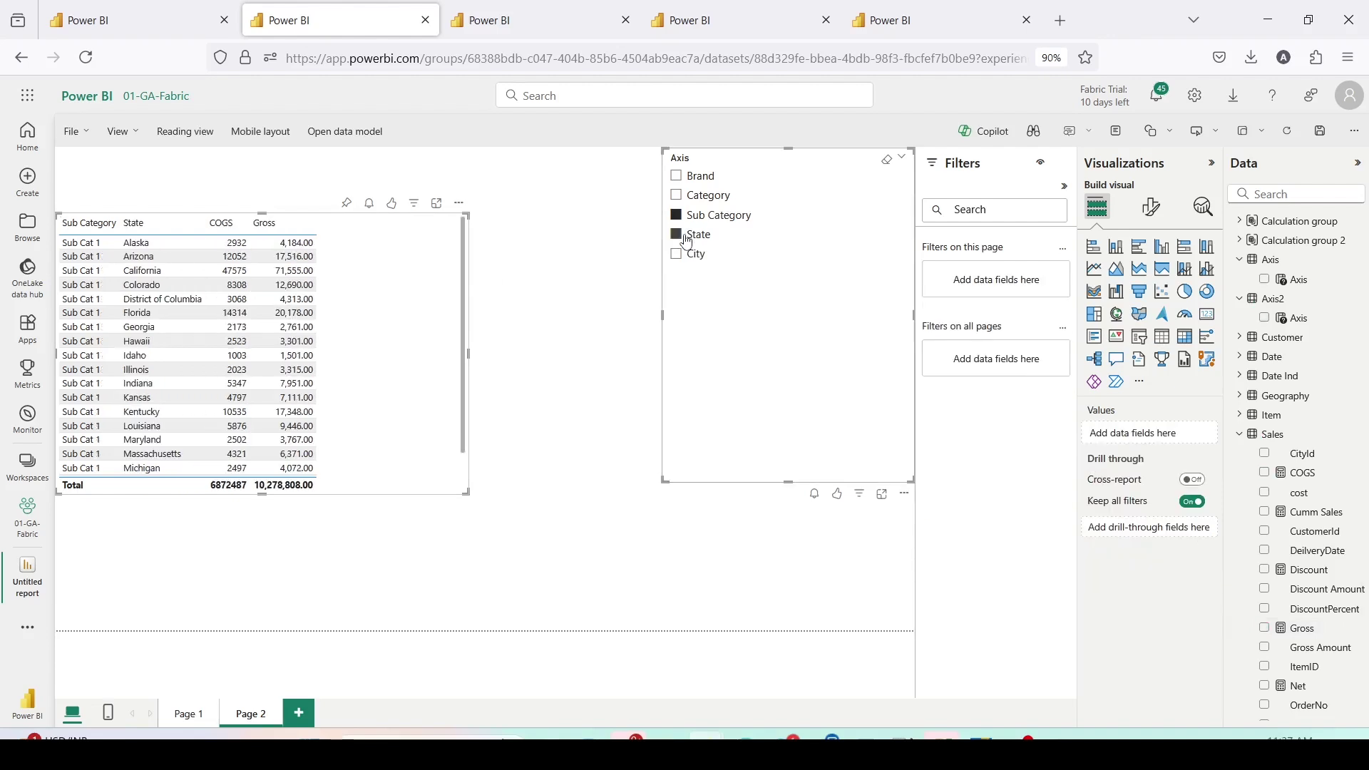
click(688, 234)
click(678, 176)
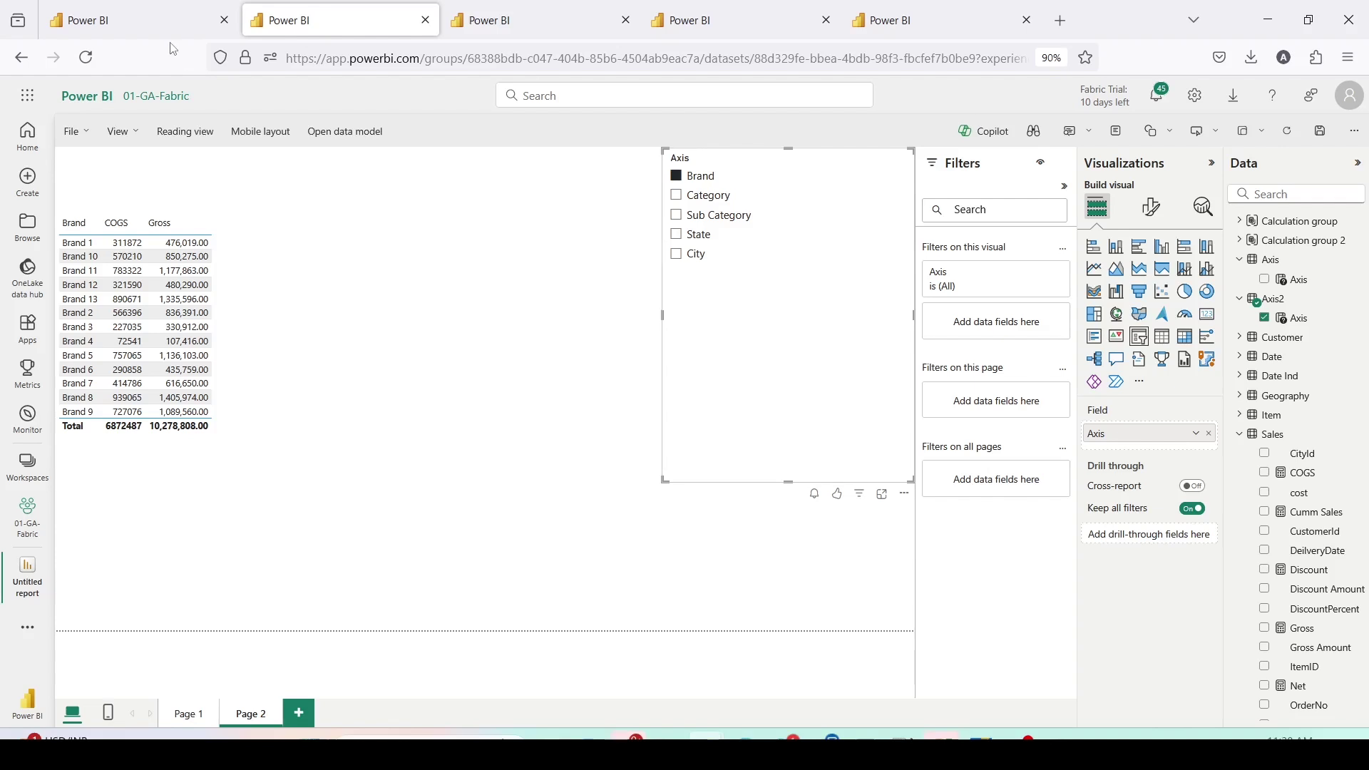
click(162, 24)
- Inspect Axis2's DAX formula around the [SubCategory] reference, then go to the 01-GA-Fabric semantic models list
click(1190, 392)
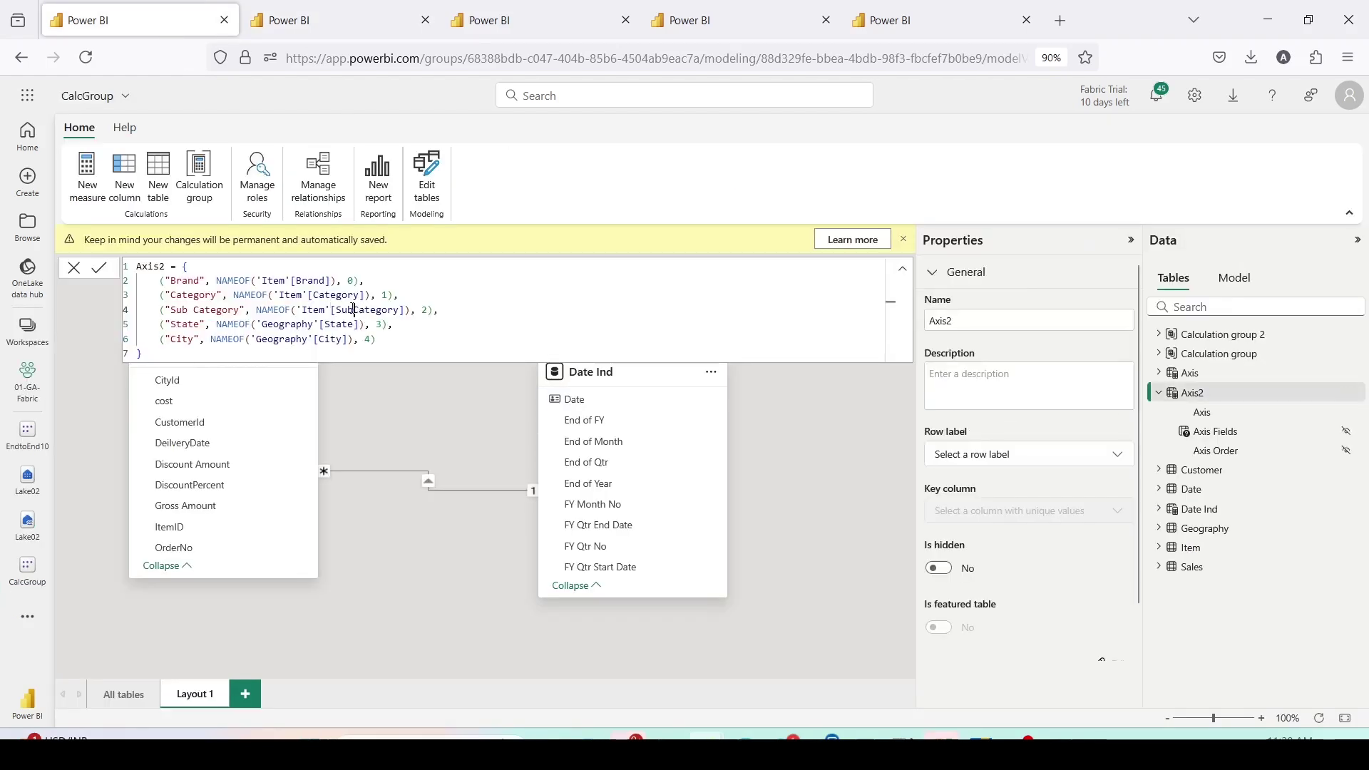
double_click(358, 311)
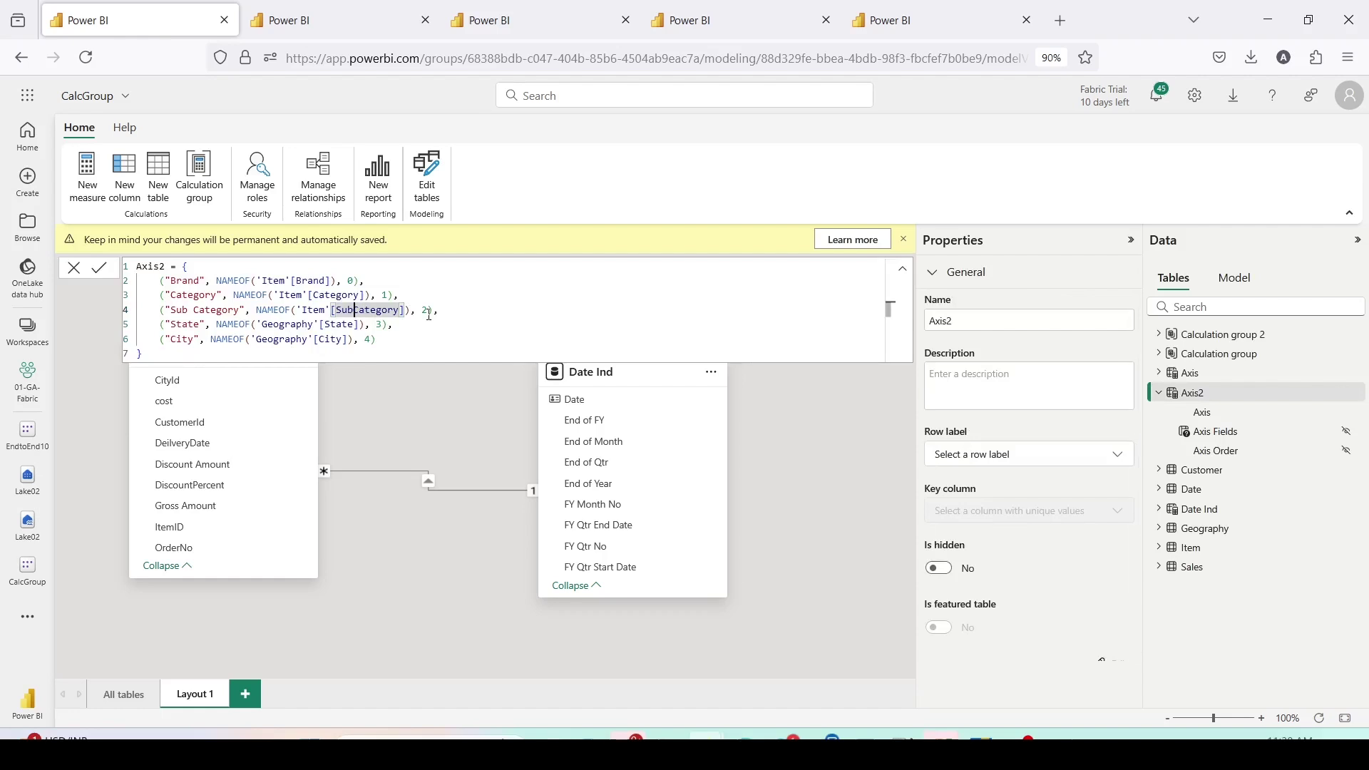
key(Left)
key(Right)
key(Right)
key(Right)
key(Right)
key(Delete)
click(705, 27)
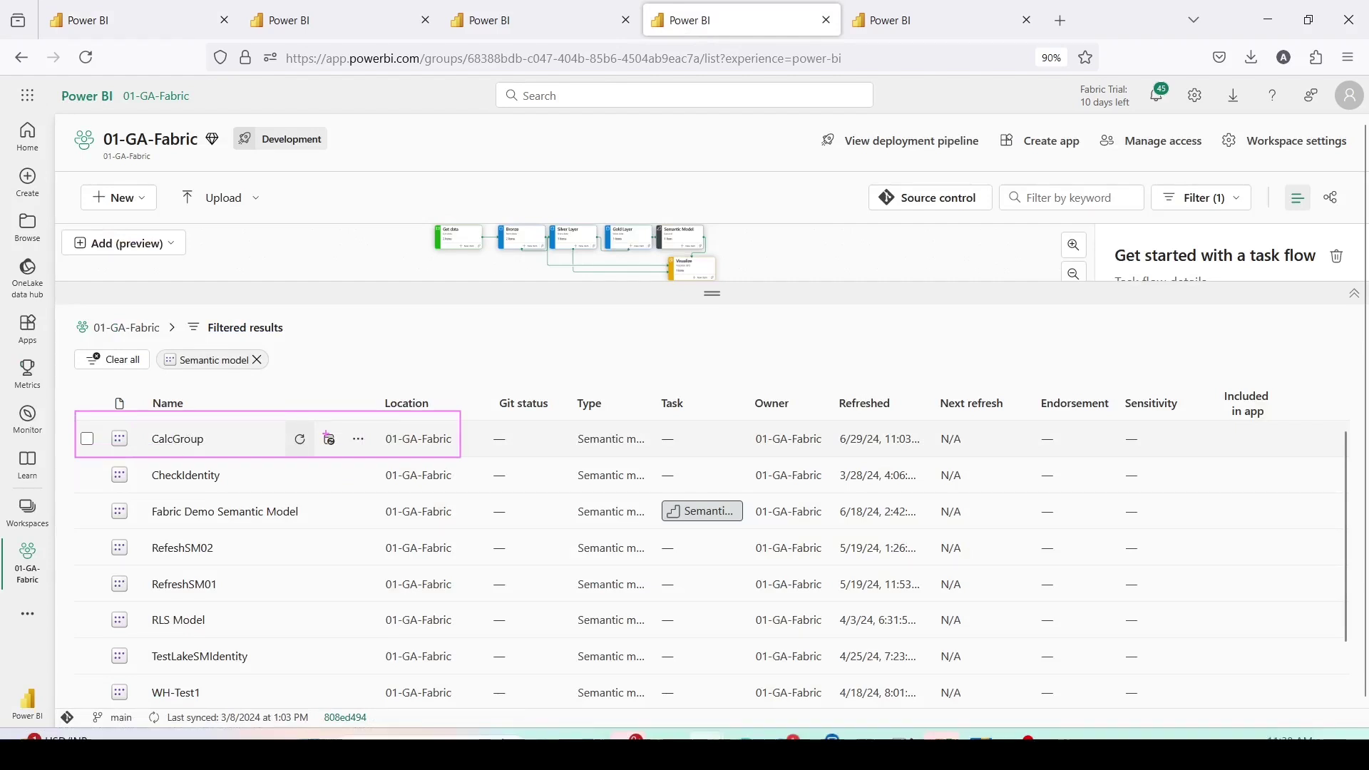
- Open CalcGroup's details, check its Refresh dropdown options, and return to the model view
click(175, 442)
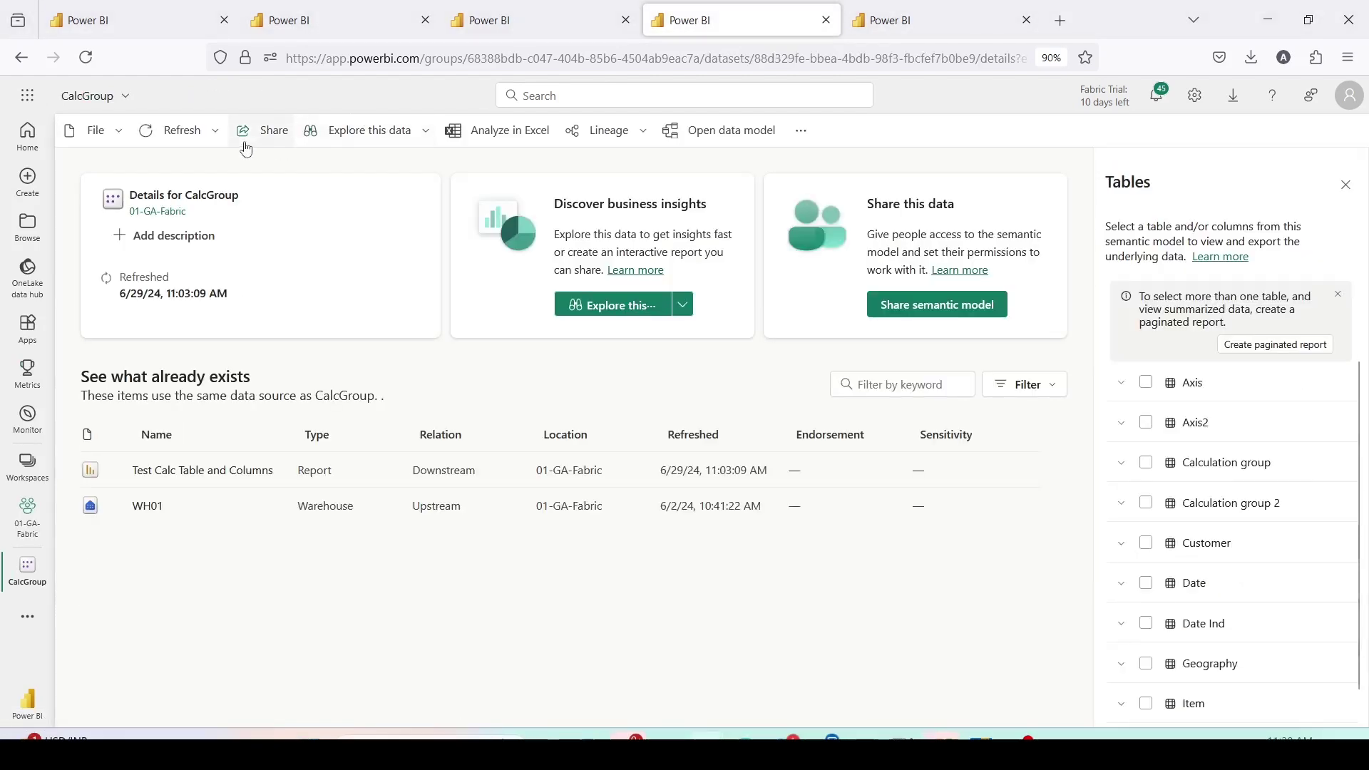
click(214, 131)
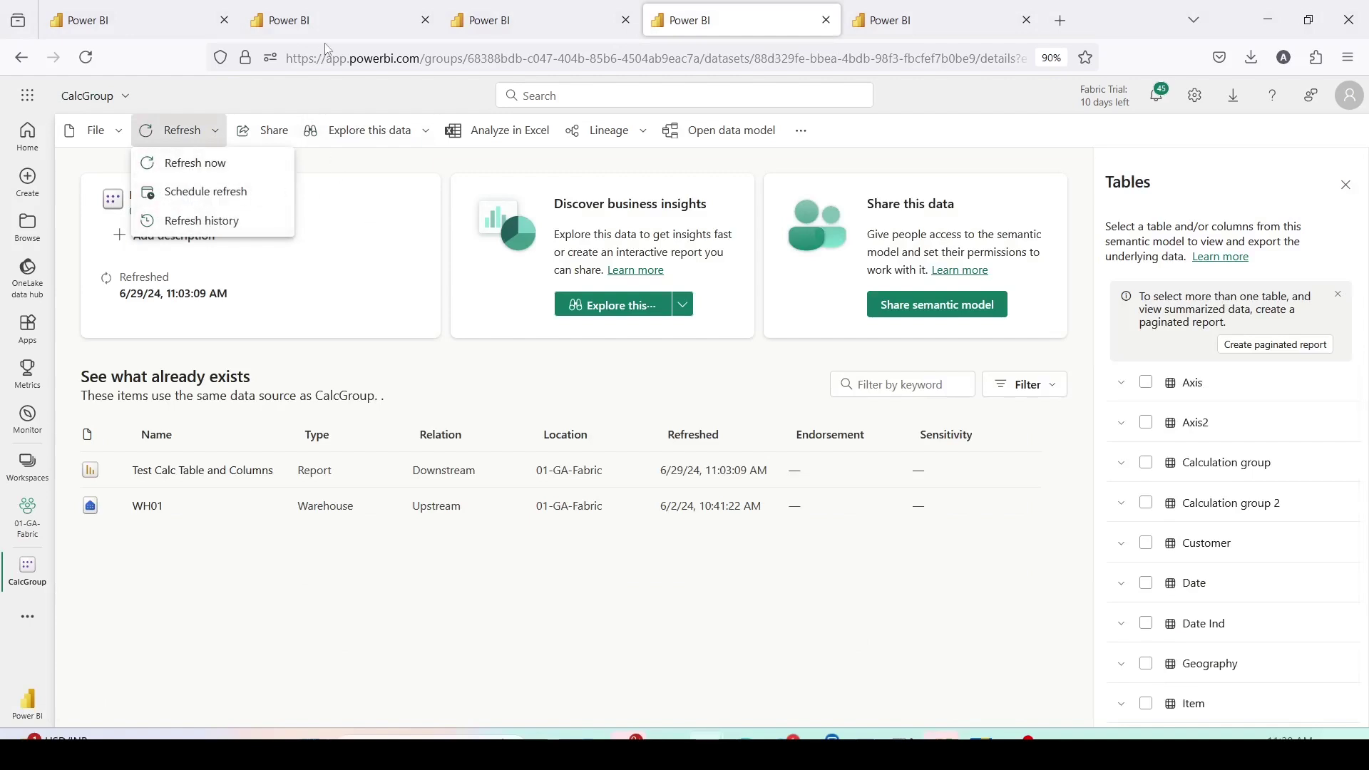
click(327, 21)
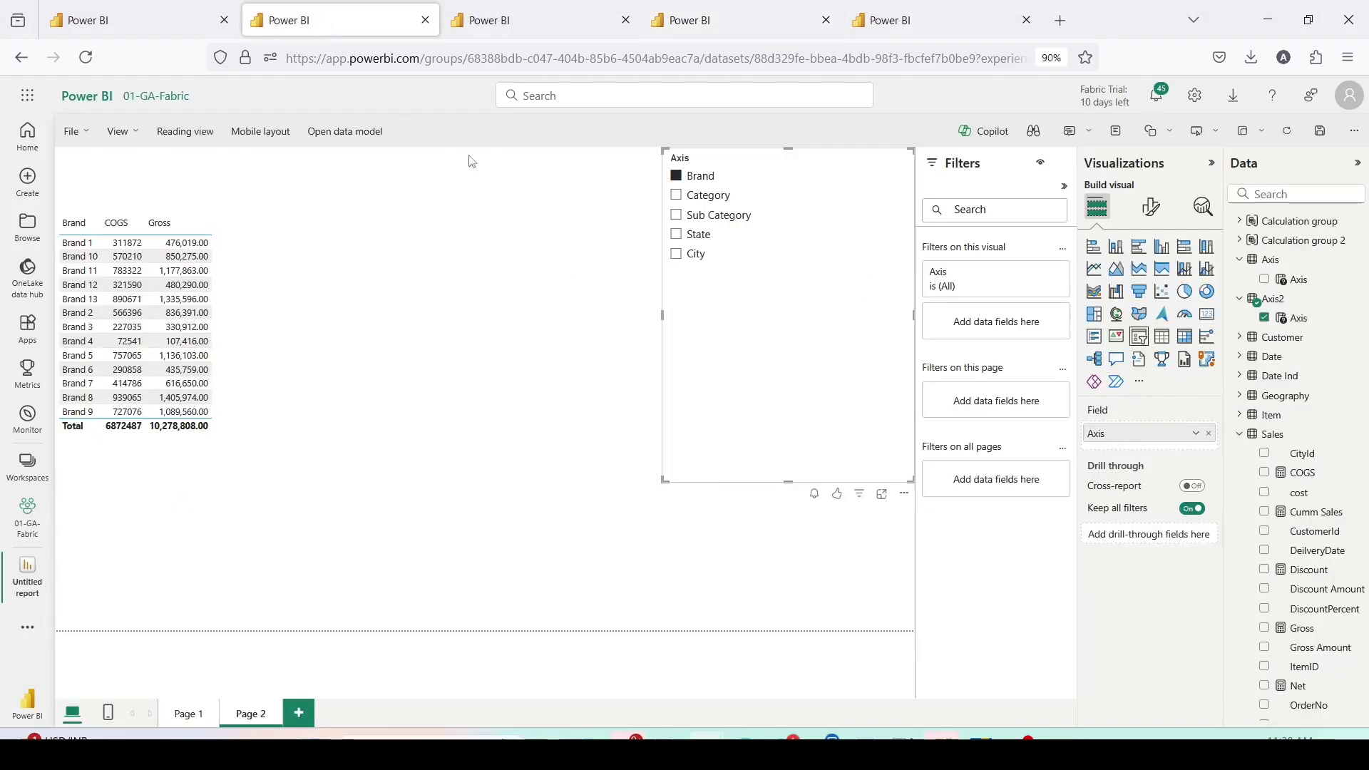
click(200, 30)
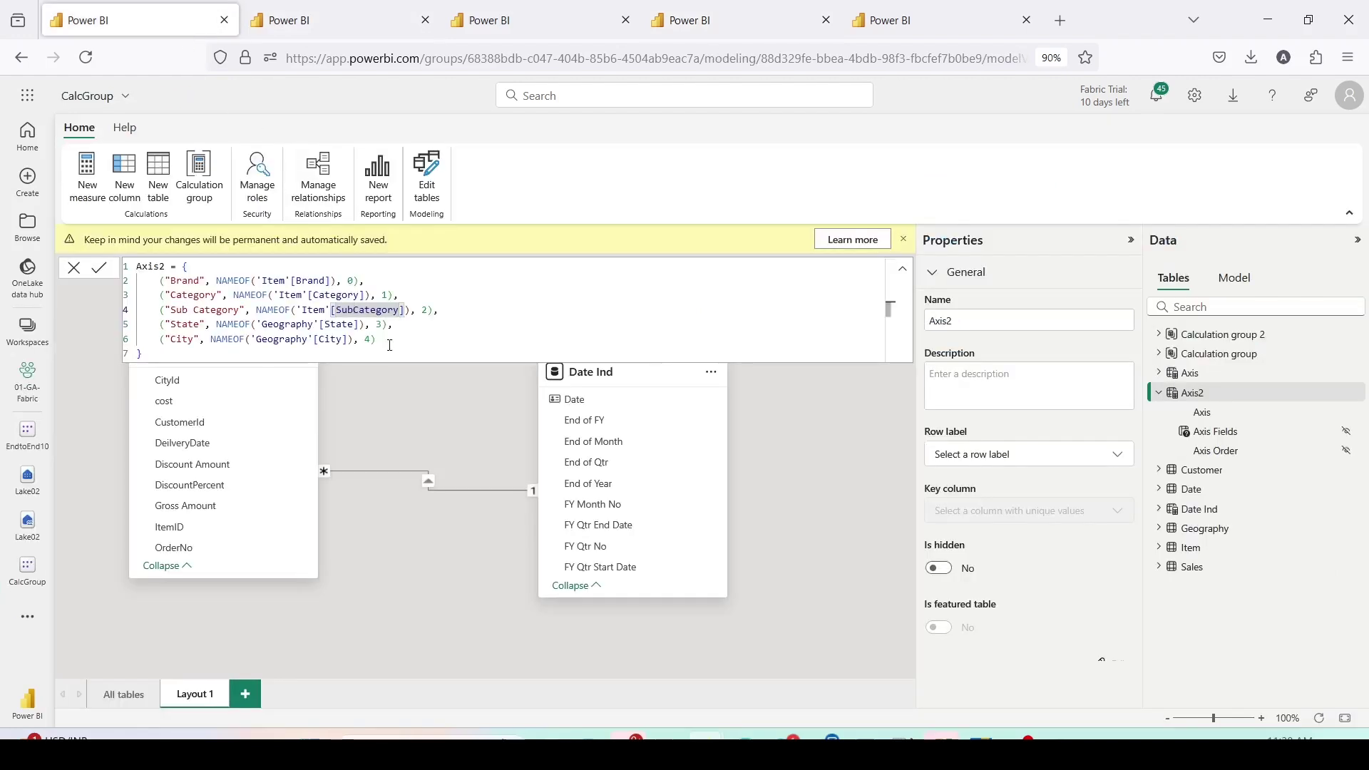